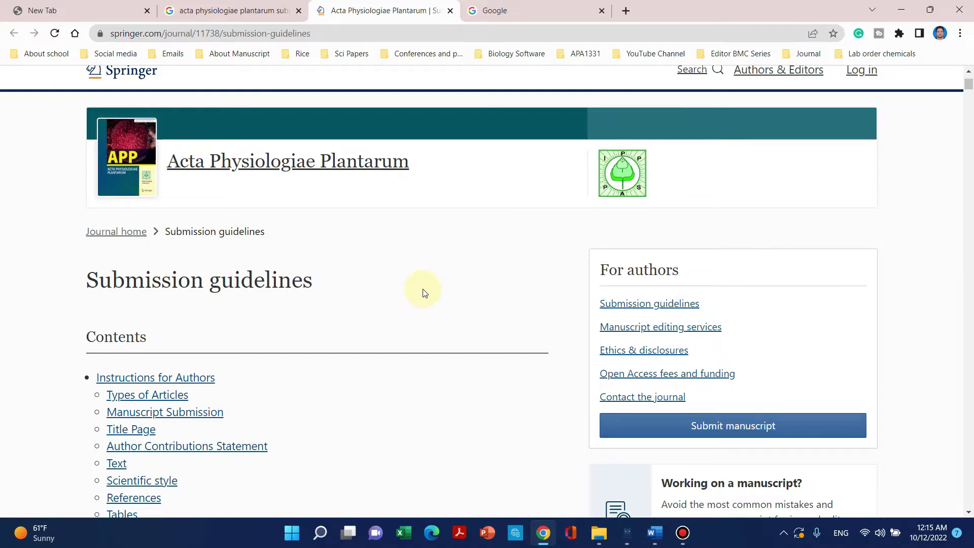
Scroll up and down the Acta Physiologiae Plantarum submission guidelines page in Chrome.
{"action": "scroll", "coordinate": [431, 270], "scroll_direction": "up", "scroll_amount": 2}
{"action": "scroll", "coordinate": [444, 264], "scroll_direction": "down", "scroll_amount": 1}
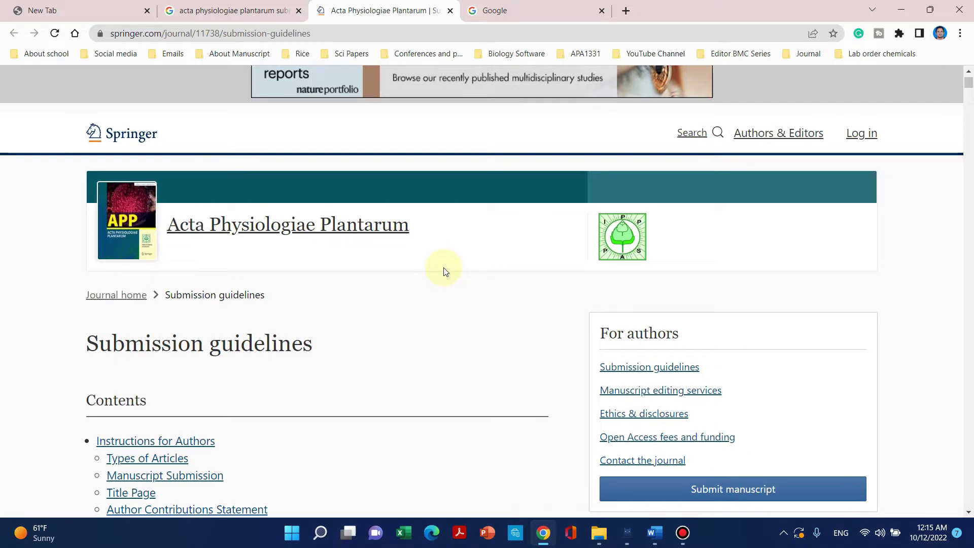
{"action": "scroll", "coordinate": [446, 262], "scroll_direction": "up", "scroll_amount": 1}
{"action": "scroll", "coordinate": [405, 315], "scroll_direction": "down", "scroll_amount": 1}
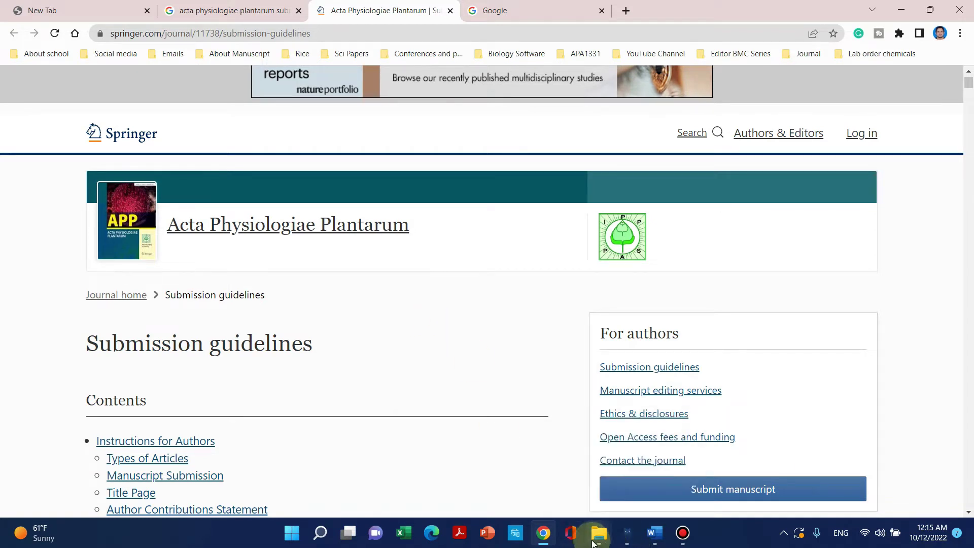
Open Cover letter.docx from the submission folder in Word.
{"action": "mouse_move", "coordinate": [598, 532]}
{"action": "left_click", "coordinate": [606, 467]}
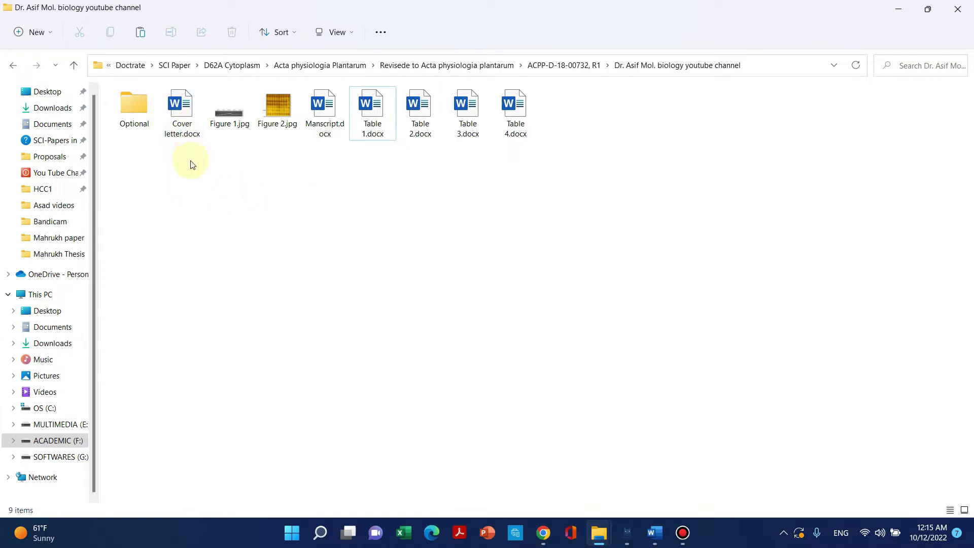
{"action": "left_click", "coordinate": [183, 122]}
{"action": "double_click", "coordinate": [177, 110]}
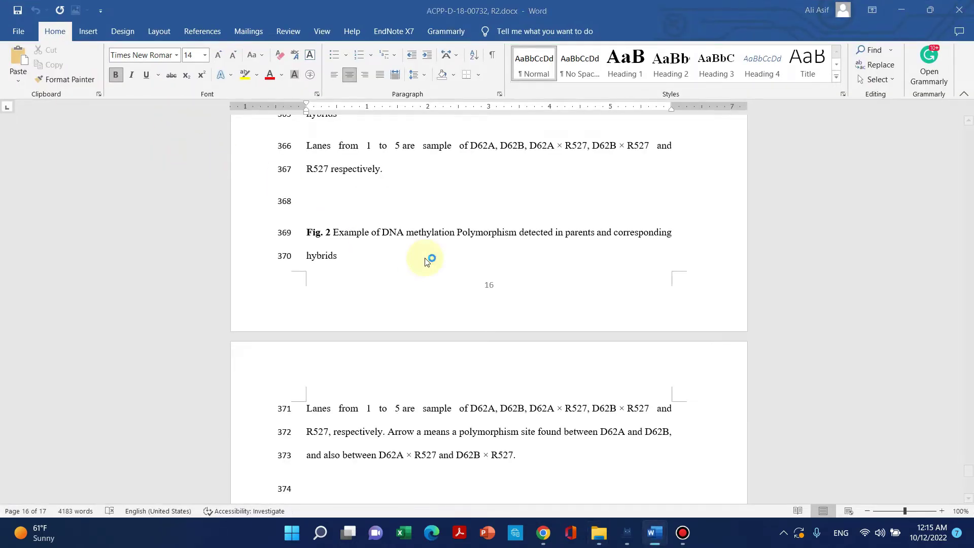
Scroll through the cover letter, then close it and minimize Word.
{"action": "scroll", "coordinate": [345, 203], "scroll_direction": "down", "scroll_amount": 5}
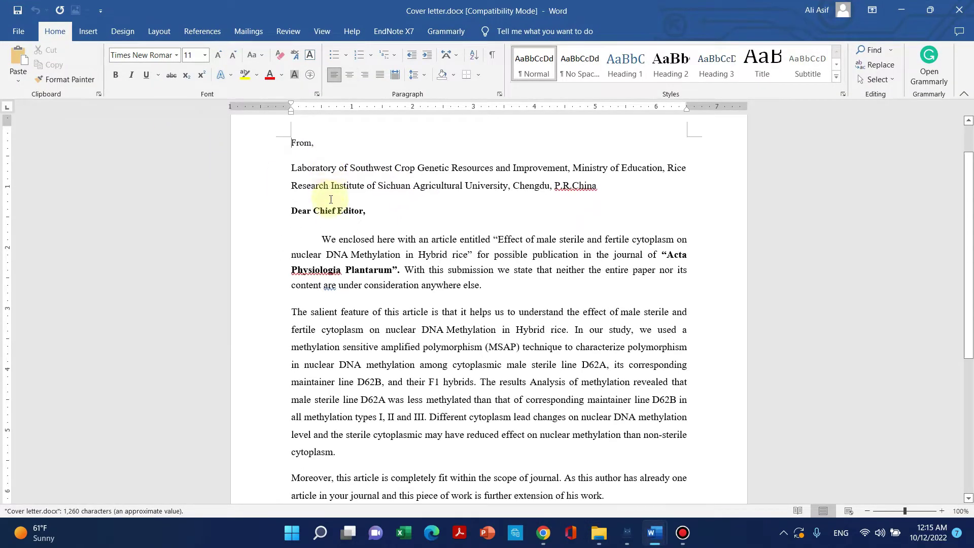
{"action": "scroll", "coordinate": [330, 198], "scroll_direction": "down", "scroll_amount": 4}
{"action": "scroll", "coordinate": [324, 203], "scroll_direction": "up", "scroll_amount": 6}
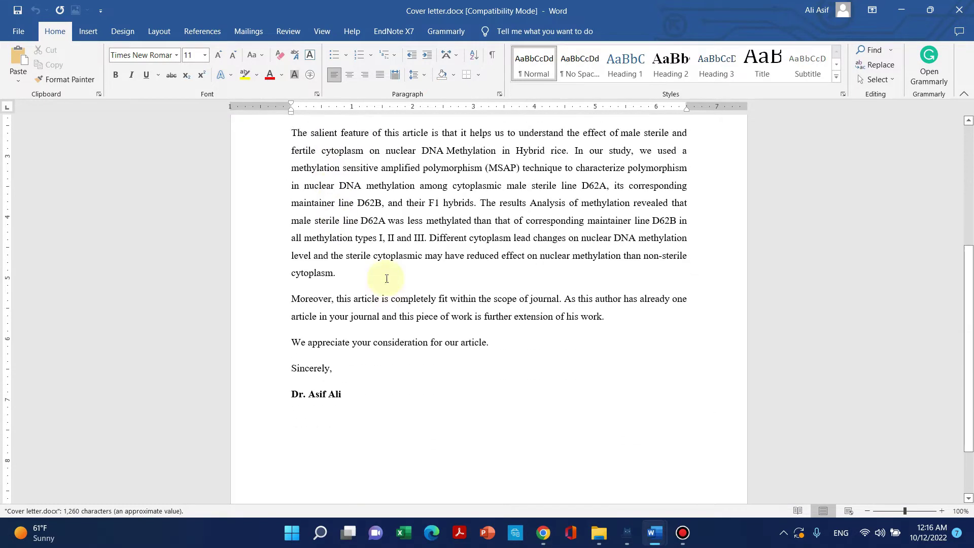
{"action": "scroll", "coordinate": [320, 209], "scroll_direction": "up", "scroll_amount": 3}
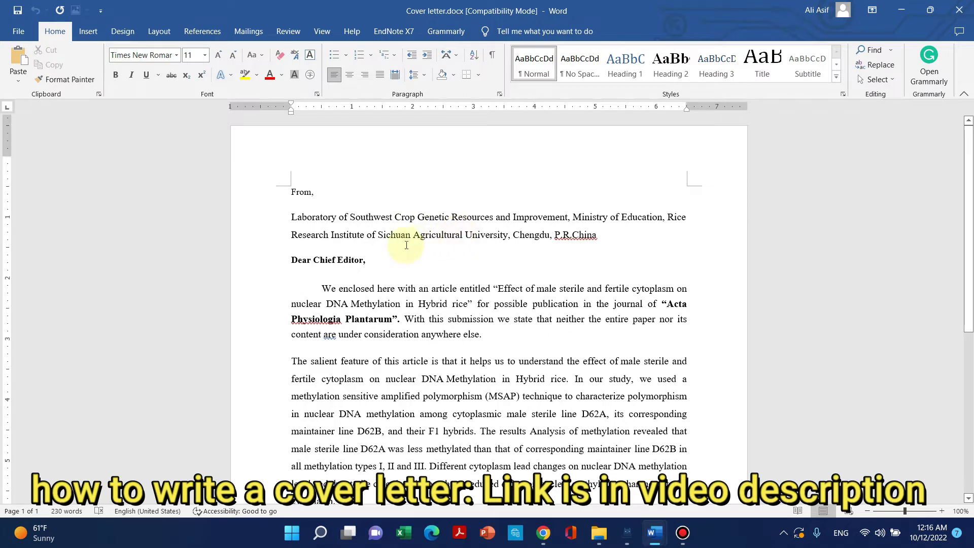
{"action": "scroll", "coordinate": [669, 162], "scroll_direction": "down", "scroll_amount": 1}
{"action": "scroll", "coordinate": [507, 240], "scroll_direction": "down", "scroll_amount": 1}
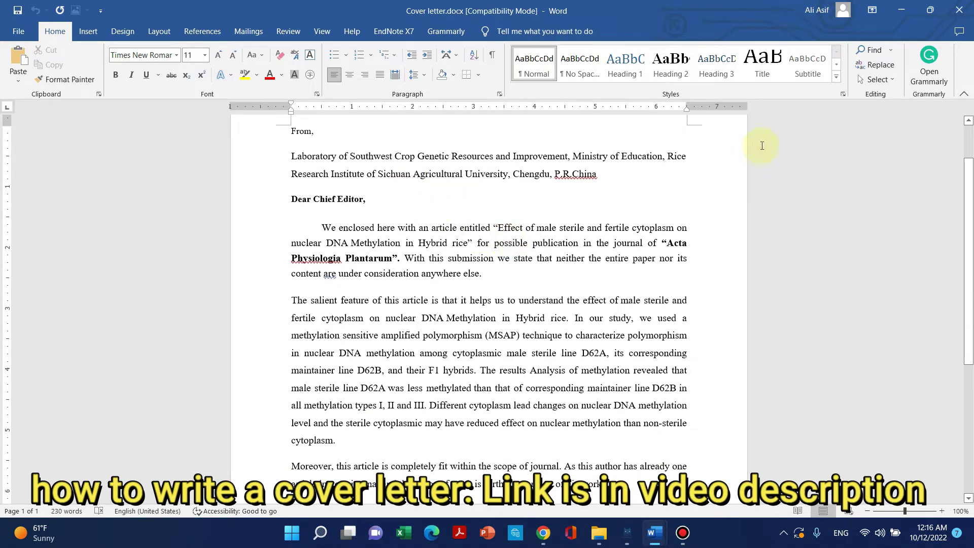
{"action": "left_click", "coordinate": [959, 10]}
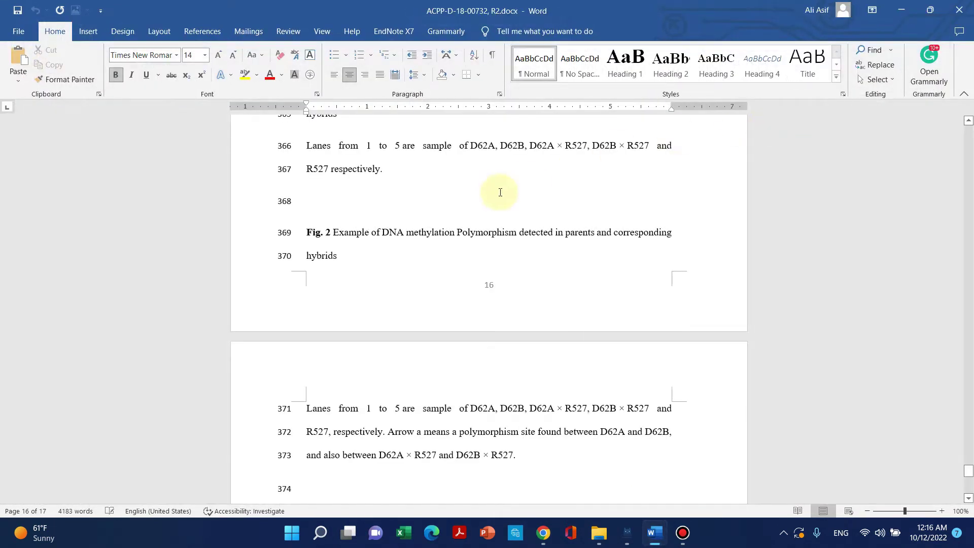
{"action": "left_click", "coordinate": [901, 10]}
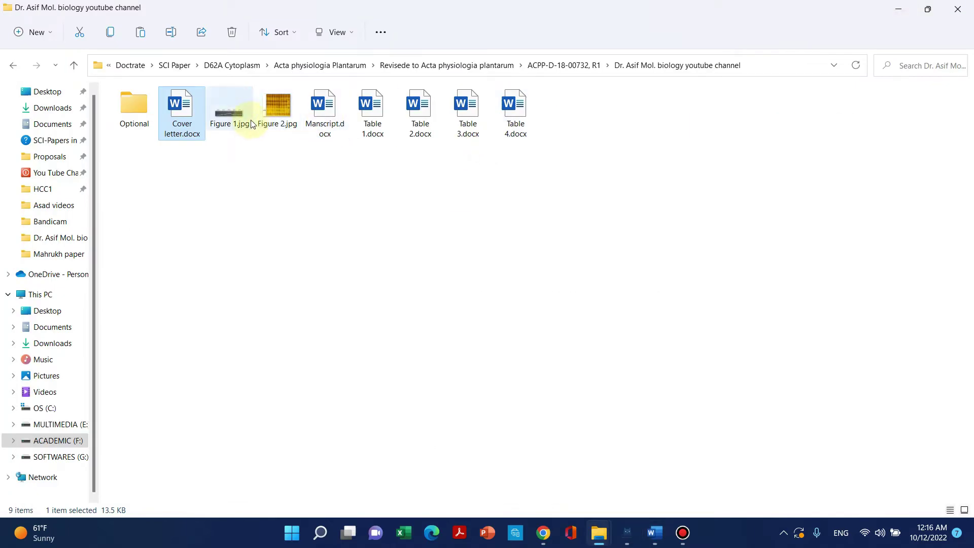
View Figure 1.jpg and Figure 2.jpg full screen in the image viewer, then close it.
{"action": "left_click", "coordinate": [251, 123]}
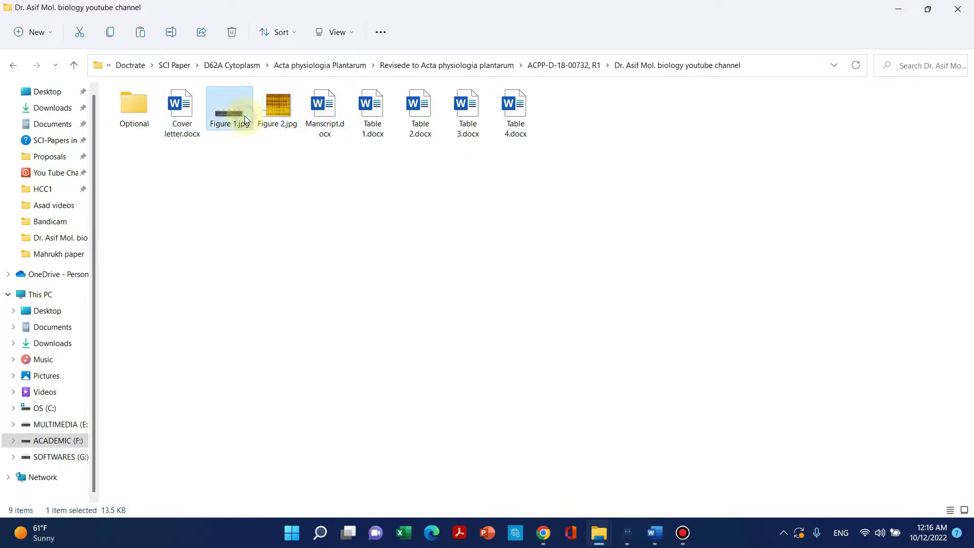
{"action": "left_click", "coordinate": [272, 128]}
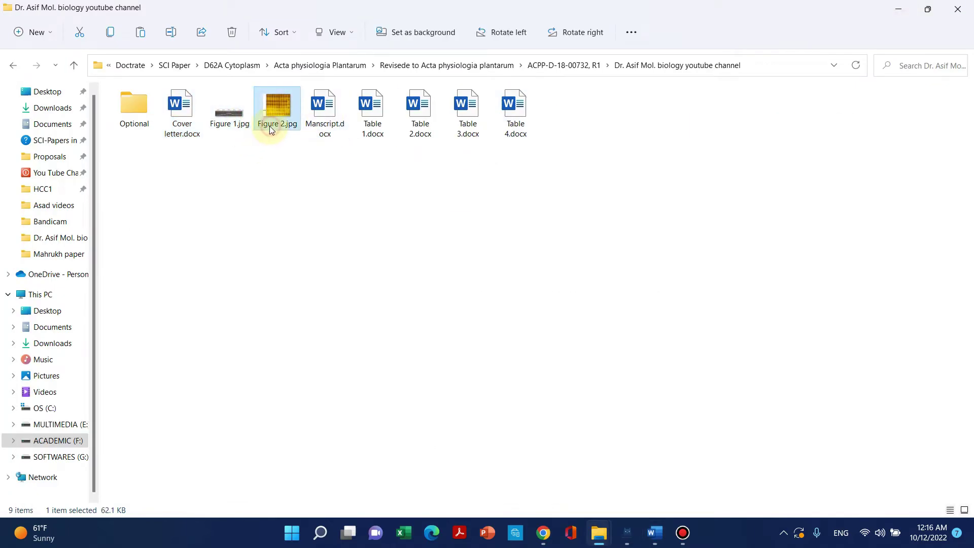
{"action": "left_click", "coordinate": [232, 127]}
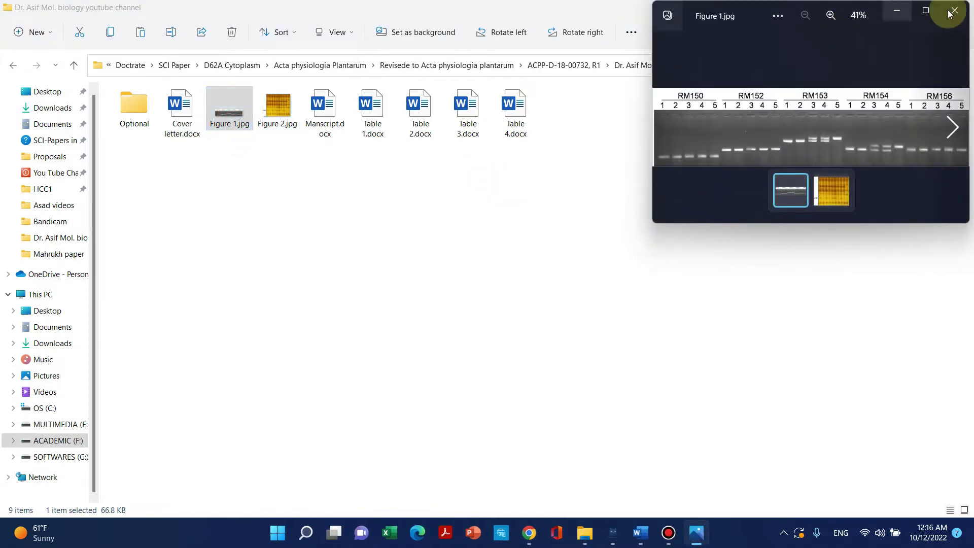
{"action": "left_click", "coordinate": [926, 11]}
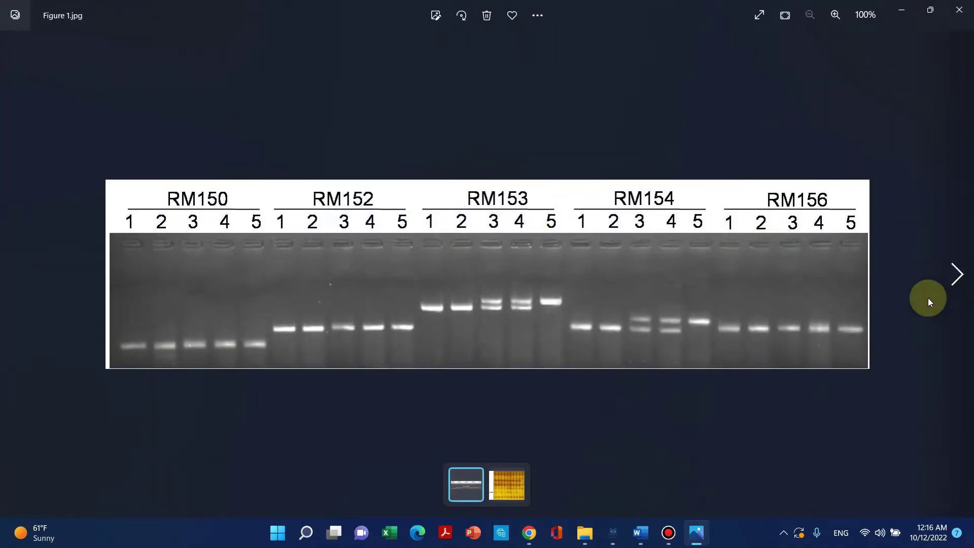
{"action": "left_click", "coordinate": [947, 280]}
{"action": "left_click", "coordinate": [957, 19]}
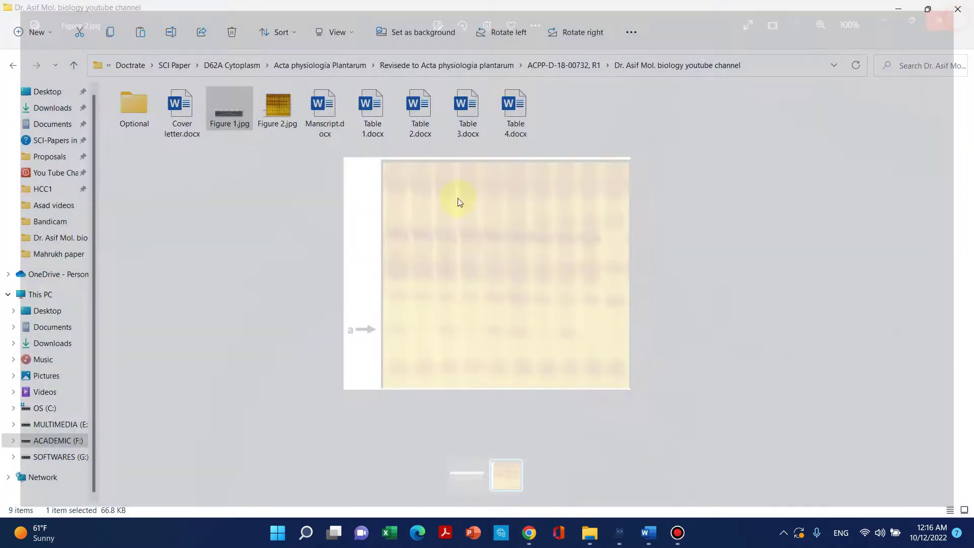
Check the figure, manuscript and table files by selecting them in the folder.
{"action": "left_click_drag", "start_coordinate": [300, 173], "coordinate": [239, 130]}
{"action": "left_click", "coordinate": [234, 144]}
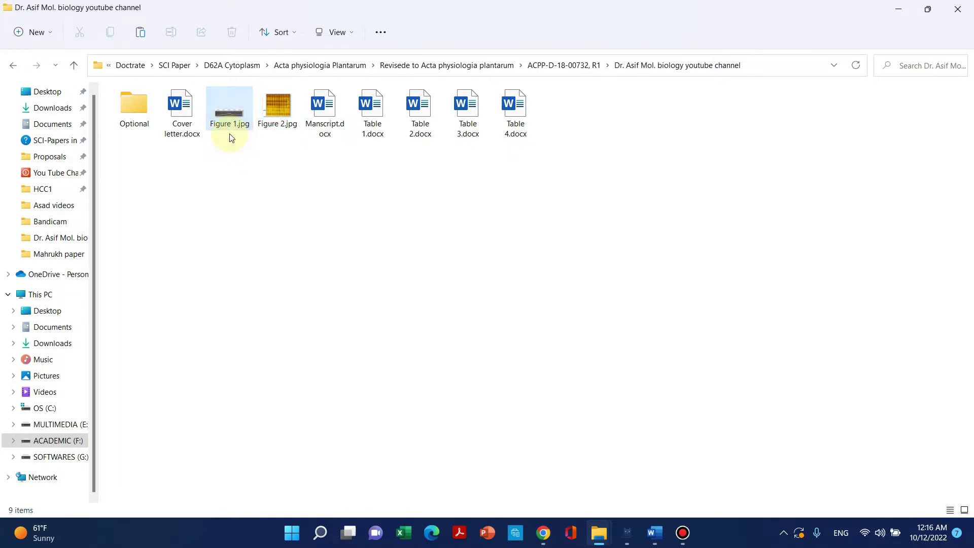
{"action": "left_click", "coordinate": [231, 125]}
{"action": "left_click", "coordinate": [276, 124]}
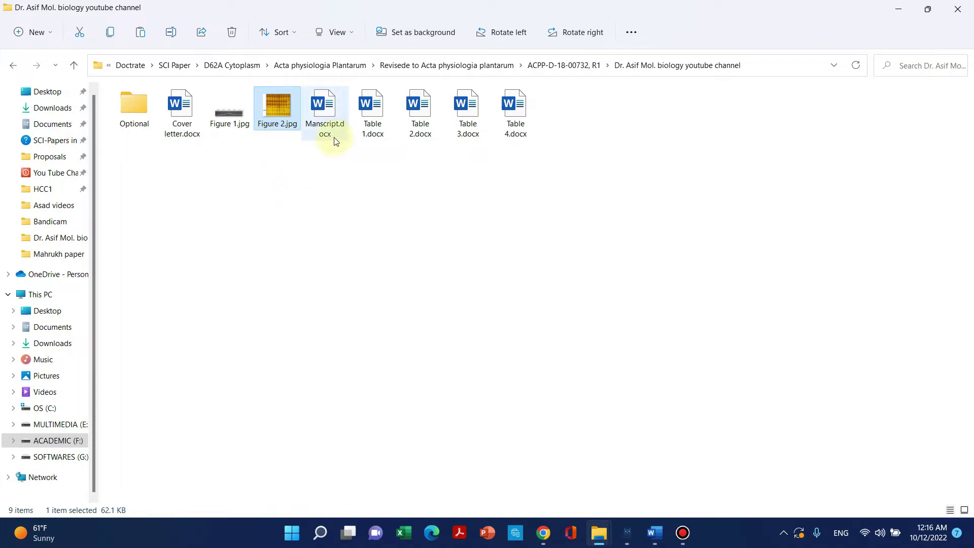
{"action": "left_click", "coordinate": [326, 112]}
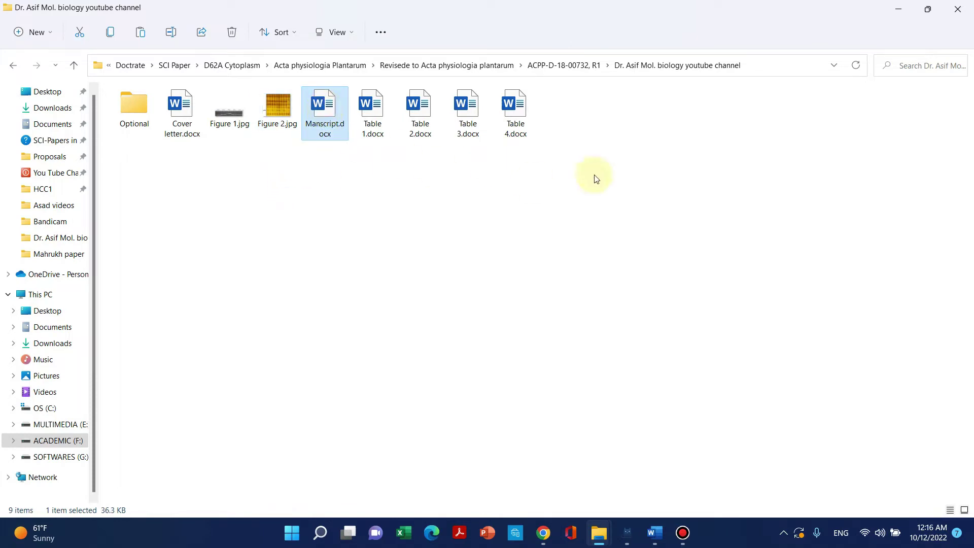
{"action": "left_click_drag", "start_coordinate": [564, 161], "coordinate": [376, 127]}
{"action": "left_click", "coordinate": [238, 175]}
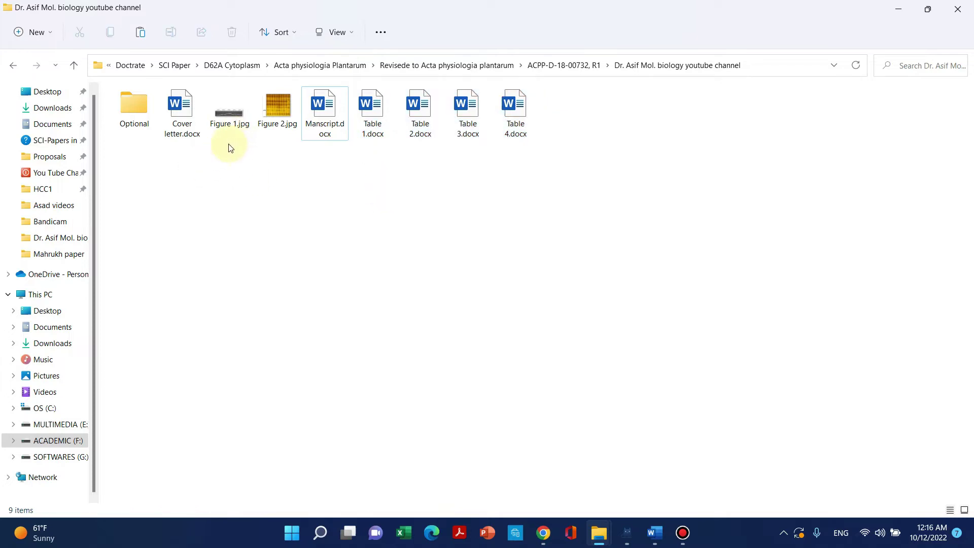
{"action": "left_click_drag", "start_coordinate": [265, 137], "coordinate": [269, 114]}
{"action": "left_click_drag", "start_coordinate": [515, 163], "coordinate": [391, 125]}
{"action": "left_click", "coordinate": [396, 202]}
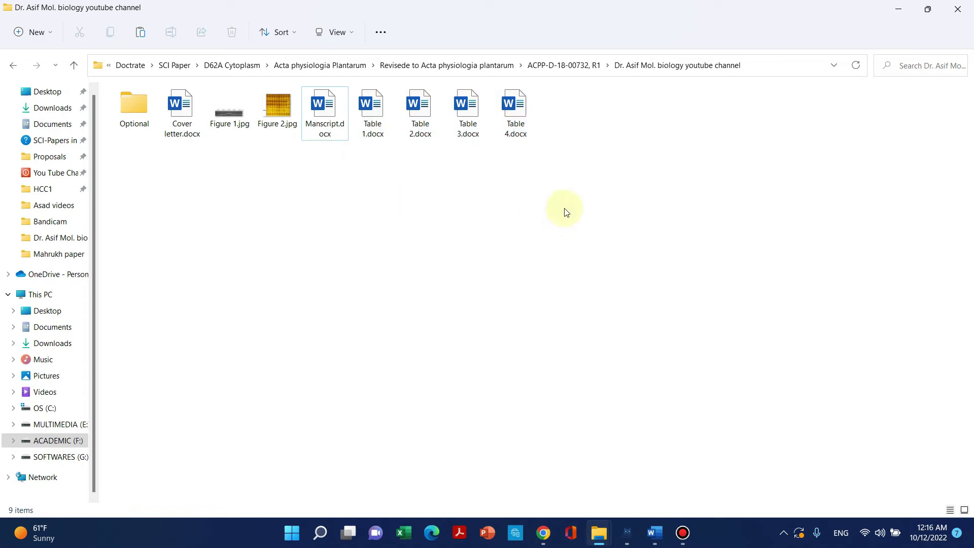
Recheck Table 1 to Table 4 and both figures, then select Manscript.docx.
{"action": "left_click_drag", "start_coordinate": [540, 172], "coordinate": [386, 113]}
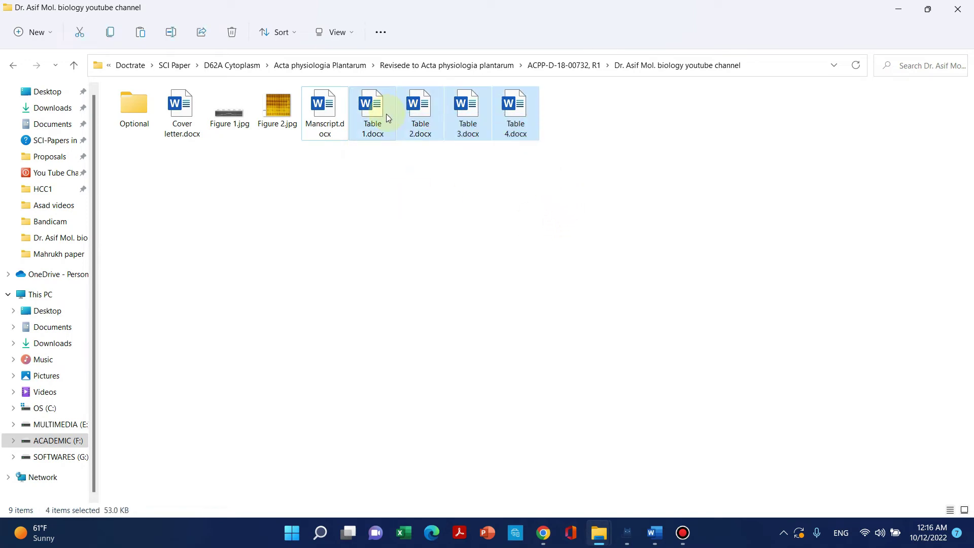
{"action": "left_click", "coordinate": [233, 131]}
{"action": "left_click", "coordinate": [277, 113]}
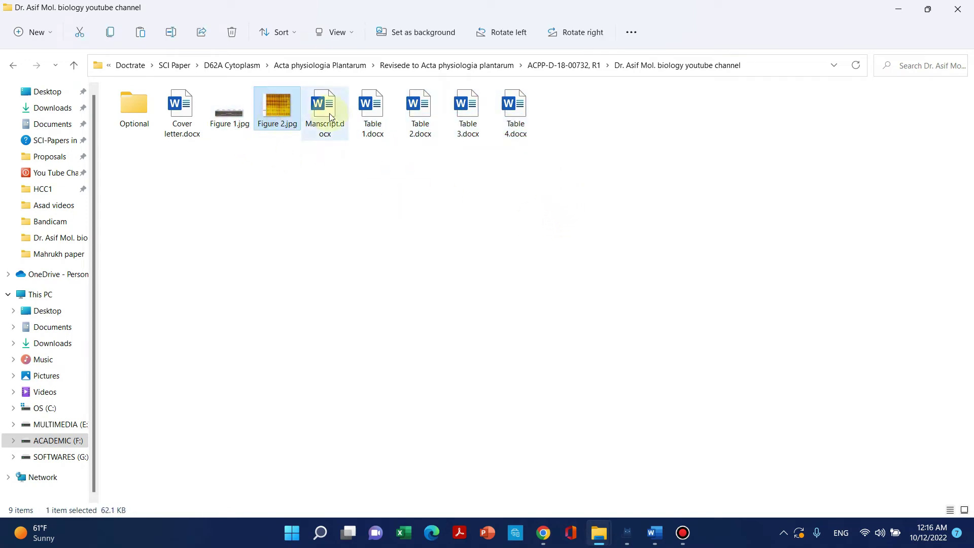
{"action": "left_click", "coordinate": [337, 192]}
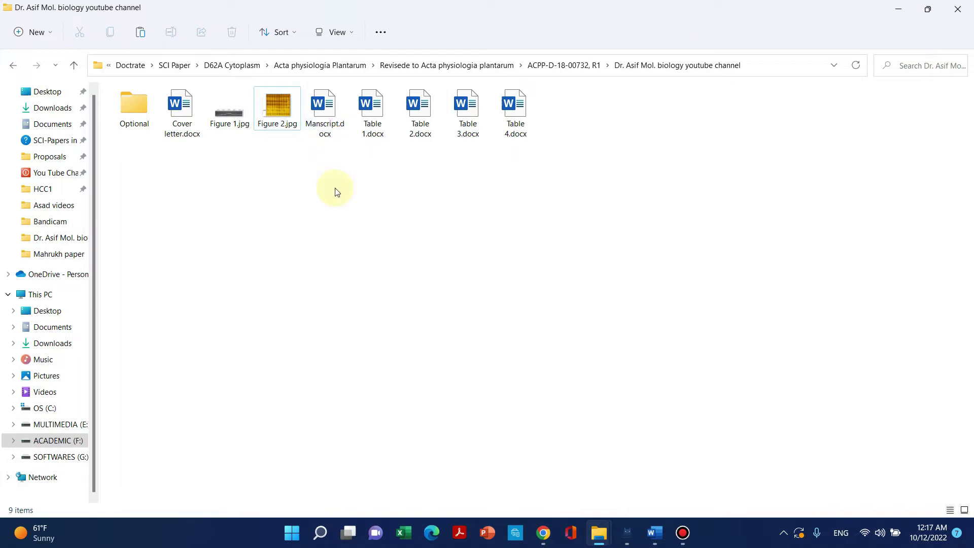
{"action": "left_click_drag", "start_coordinate": [548, 184], "coordinate": [355, 119]}
{"action": "left_click", "coordinate": [312, 168]}
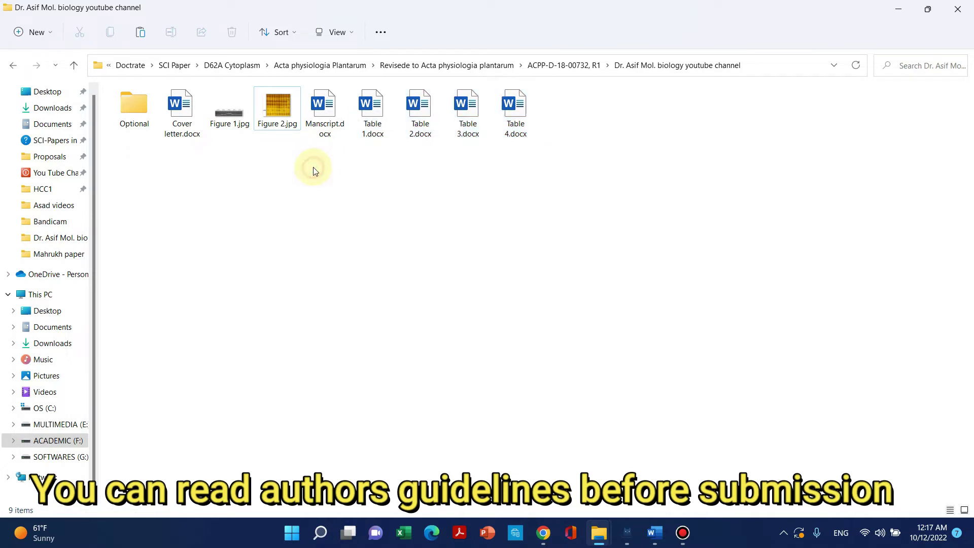
{"action": "left_click_drag", "start_coordinate": [539, 162], "coordinate": [389, 133]}
{"action": "left_click", "coordinate": [373, 149]}
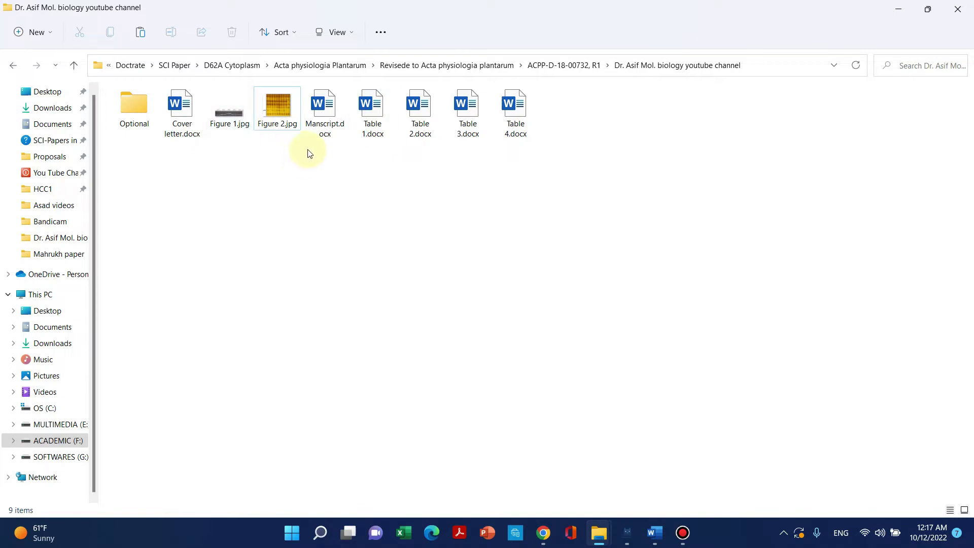
{"action": "left_click", "coordinate": [321, 116]}
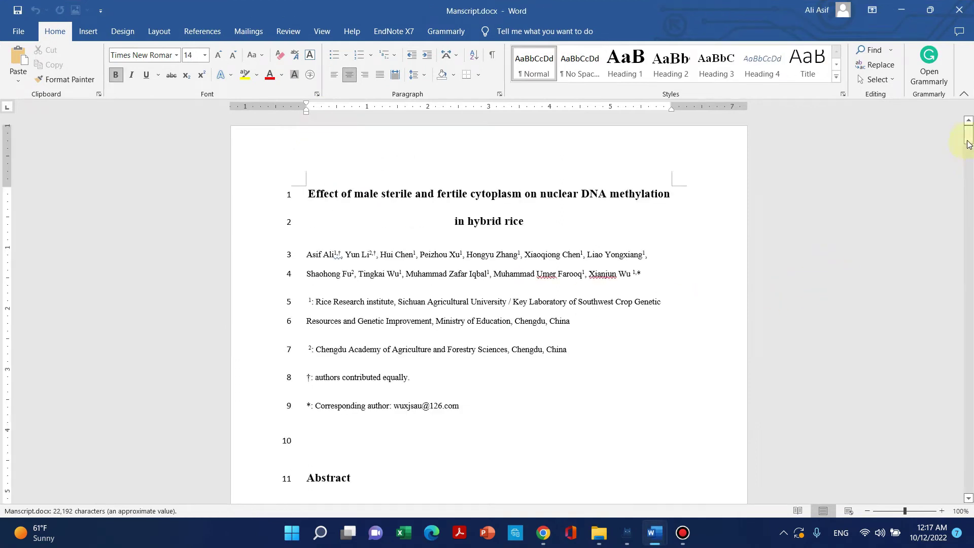
Review the manuscript's author lines, affiliation paragraph and Abstract heading.
{"action": "left_click_drag", "start_coordinate": [645, 214], "coordinate": [306, 188]}
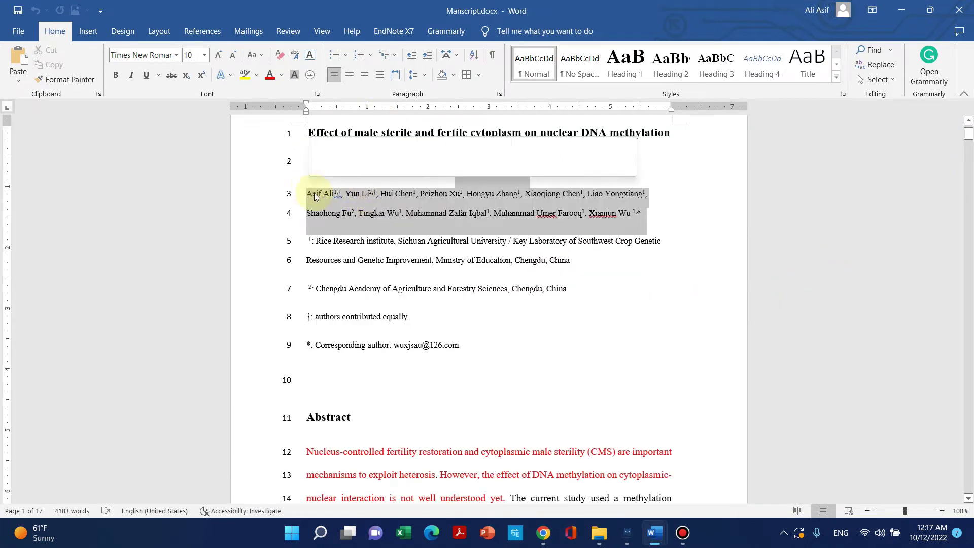
{"action": "left_click", "coordinate": [514, 262]}
{"action": "left_click_drag", "start_coordinate": [574, 261], "coordinate": [305, 237]}
{"action": "scroll", "coordinate": [441, 318], "scroll_direction": "down", "scroll_amount": 1}
{"action": "left_click", "coordinate": [384, 255]}
{"action": "scroll", "coordinate": [375, 292], "scroll_direction": "down", "scroll_amount": 2}
{"action": "left_click", "coordinate": [361, 265]}
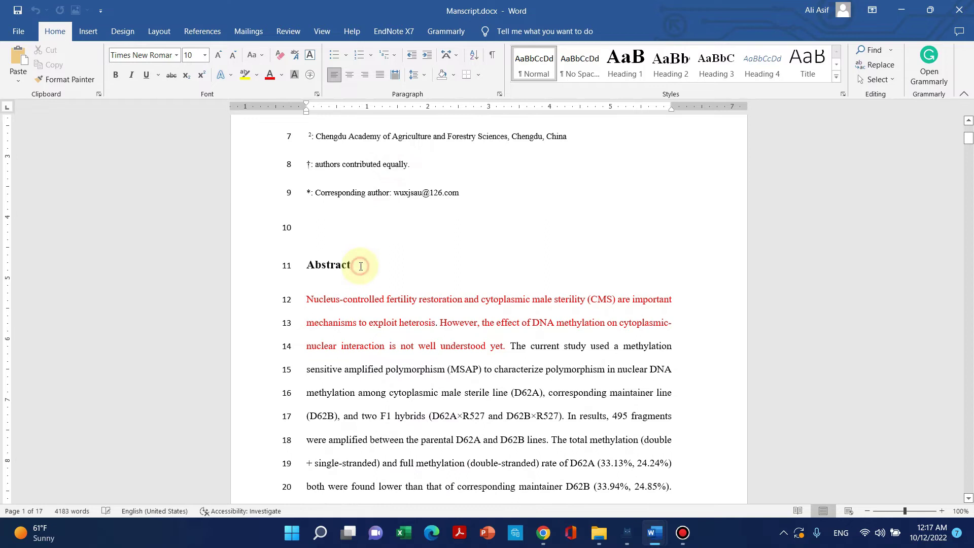
{"action": "scroll", "coordinate": [377, 279], "scroll_direction": "down", "scroll_amount": 6}
{"action": "scroll", "coordinate": [393, 296], "scroll_direction": "down", "scroll_amount": 5}
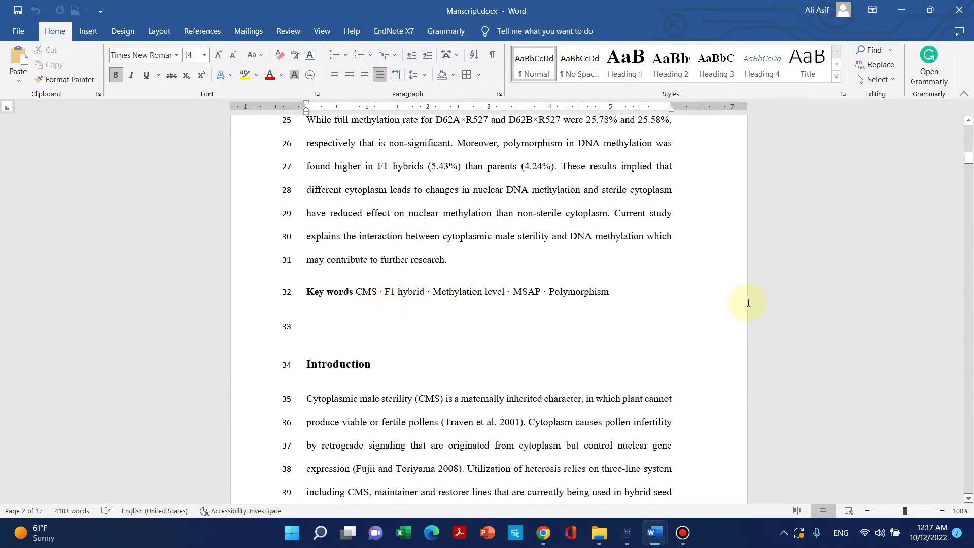
Read on through the Key words, Introduction and Materials and methods sections.
{"action": "left_click_drag", "start_coordinate": [609, 292], "coordinate": [327, 298]}
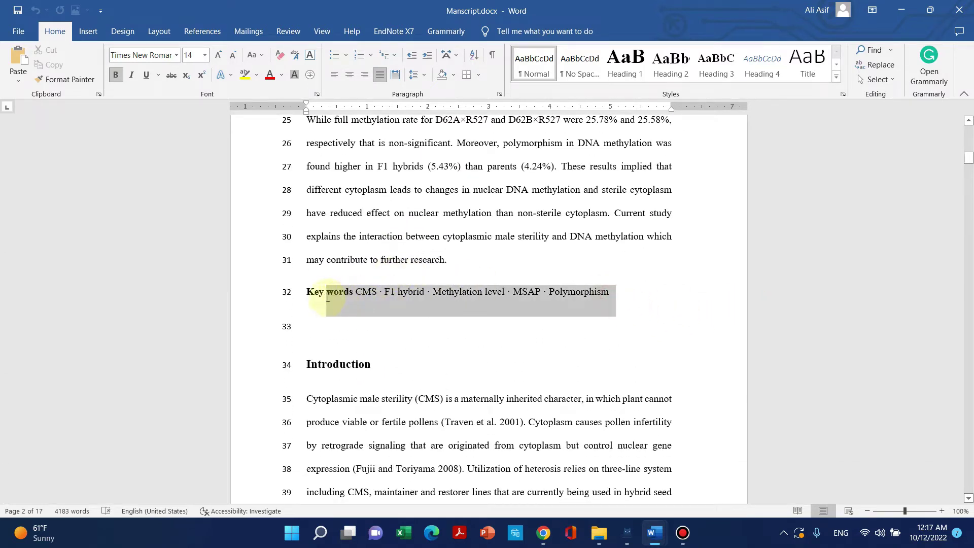
{"action": "scroll", "coordinate": [373, 365], "scroll_direction": "down", "scroll_amount": 2}
{"action": "left_click", "coordinate": [472, 233]}
{"action": "scroll", "coordinate": [397, 318], "scroll_direction": "down", "scroll_amount": 3}
{"action": "left_click", "coordinate": [364, 216]}
{"action": "scroll", "coordinate": [385, 228], "scroll_direction": "down", "scroll_amount": 14}
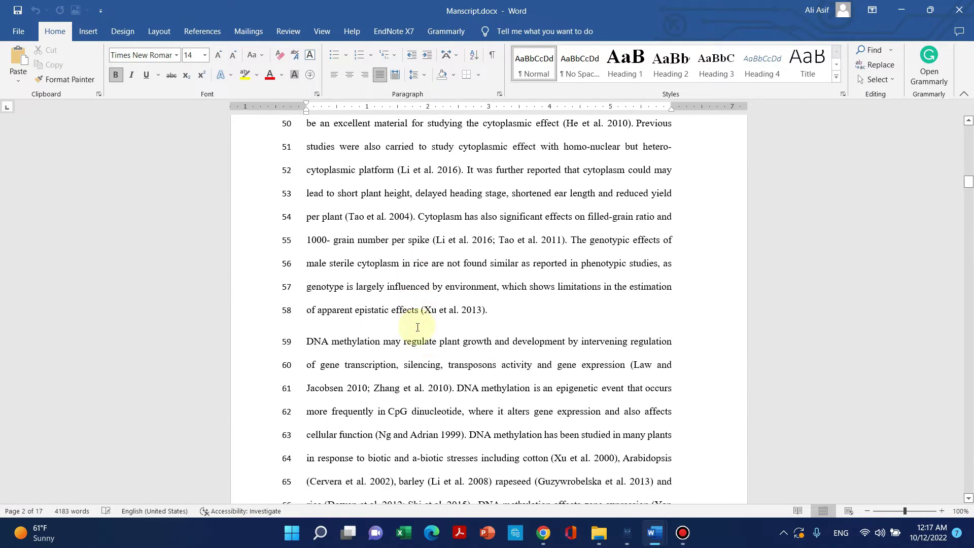
{"action": "scroll", "coordinate": [421, 314], "scroll_direction": "down", "scroll_amount": 10}
{"action": "left_click_drag", "start_coordinate": [429, 278], "coordinate": [307, 277]}
{"action": "scroll", "coordinate": [408, 258], "scroll_direction": "down", "scroll_amount": 11}
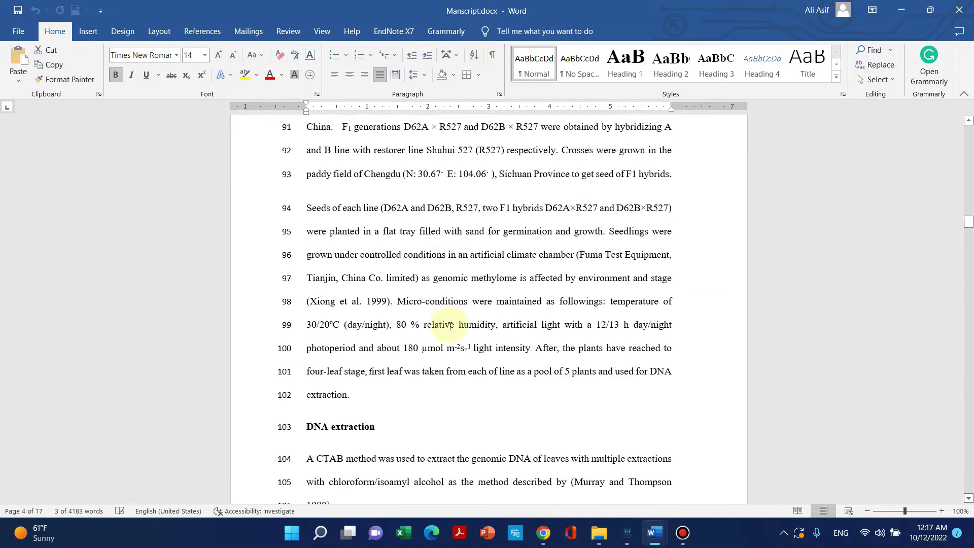
{"action": "scroll", "coordinate": [408, 258], "scroll_direction": "down", "scroll_amount": 14}
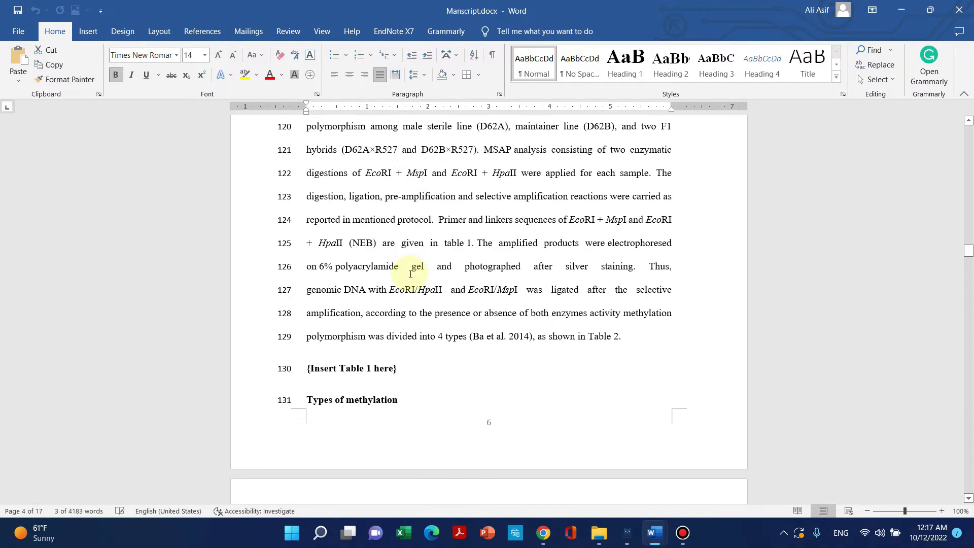
{"action": "scroll", "coordinate": [414, 267], "scroll_direction": "down", "scroll_amount": 1}
{"action": "scroll", "coordinate": [420, 249], "scroll_direction": "up", "scroll_amount": 2}
Check the {Insert Table 1 here} placeholder in the text.
{"action": "left_click", "coordinate": [400, 251]}
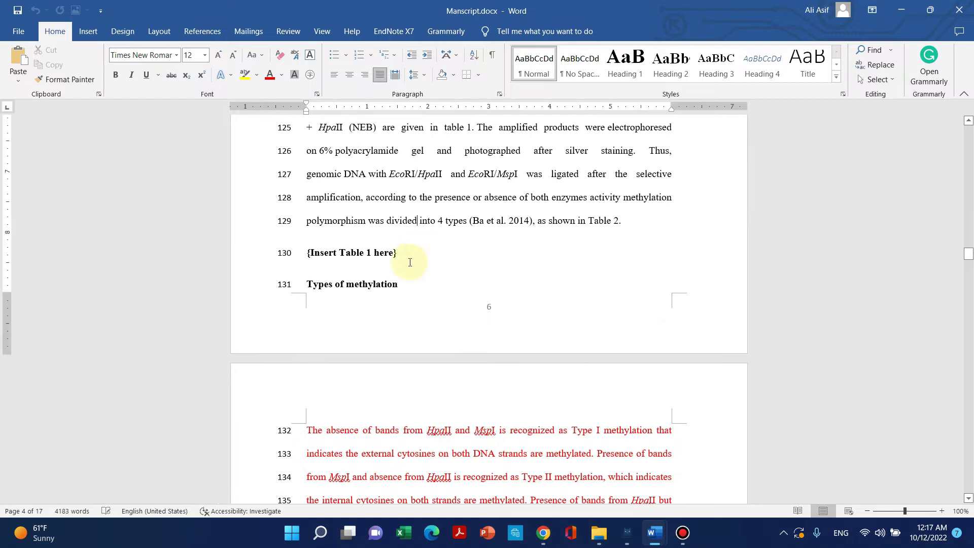
{"action": "left_click_drag", "start_coordinate": [388, 246], "coordinate": [307, 254]}
{"action": "left_click", "coordinate": [384, 255]}
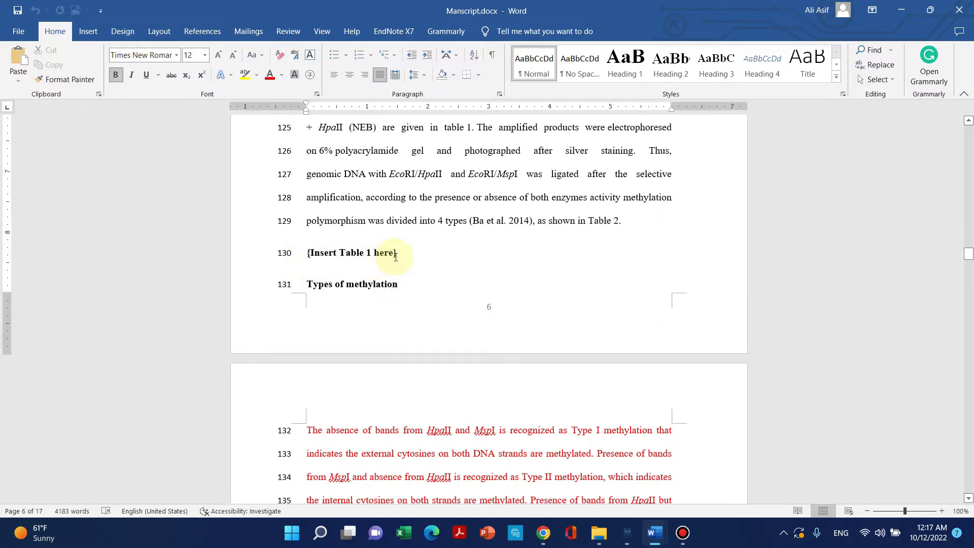
{"action": "left_click_drag", "start_coordinate": [396, 252], "coordinate": [307, 252]}
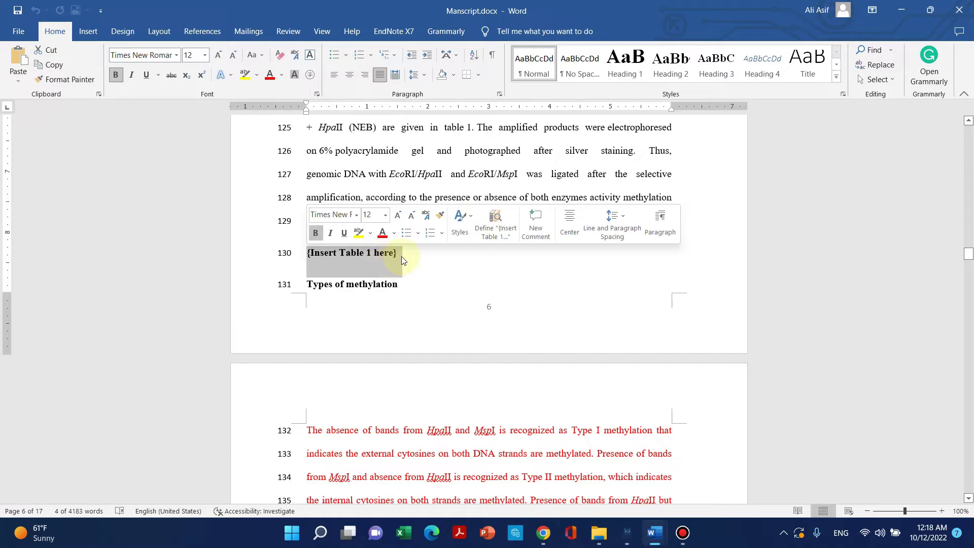
{"action": "left_click", "coordinate": [400, 259]}
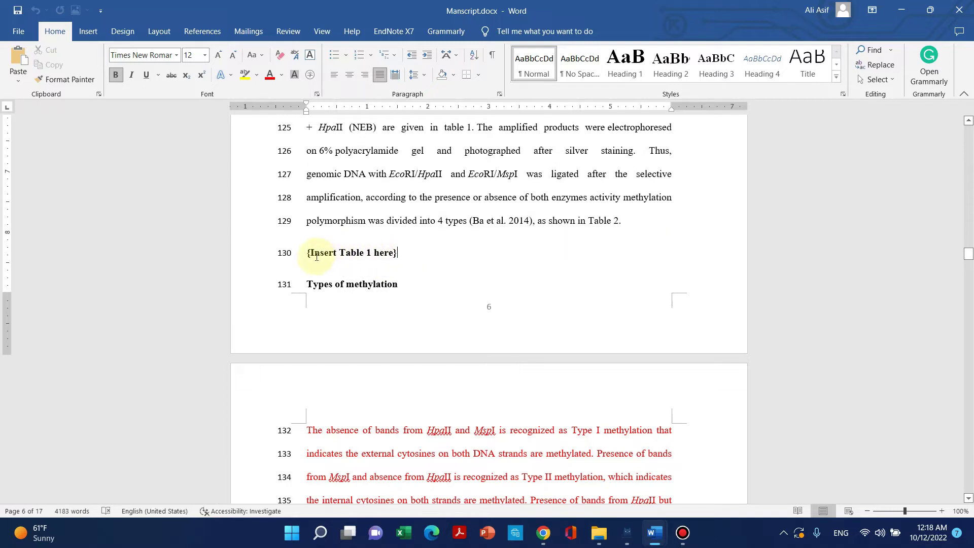
{"action": "left_click", "coordinate": [304, 247]}
{"action": "scroll", "coordinate": [401, 269], "scroll_direction": "down", "scroll_amount": 1}
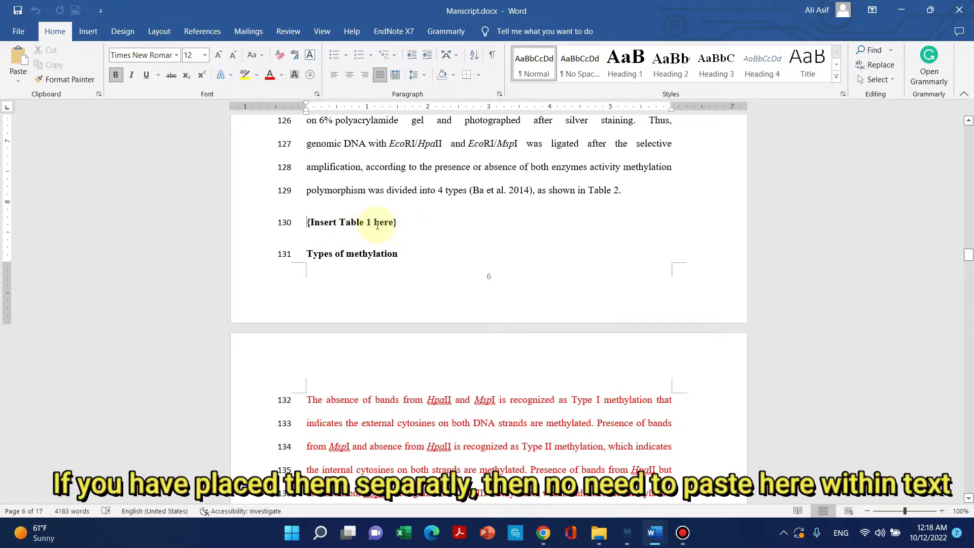
{"action": "scroll", "coordinate": [385, 242], "scroll_direction": "down", "scroll_amount": 10}
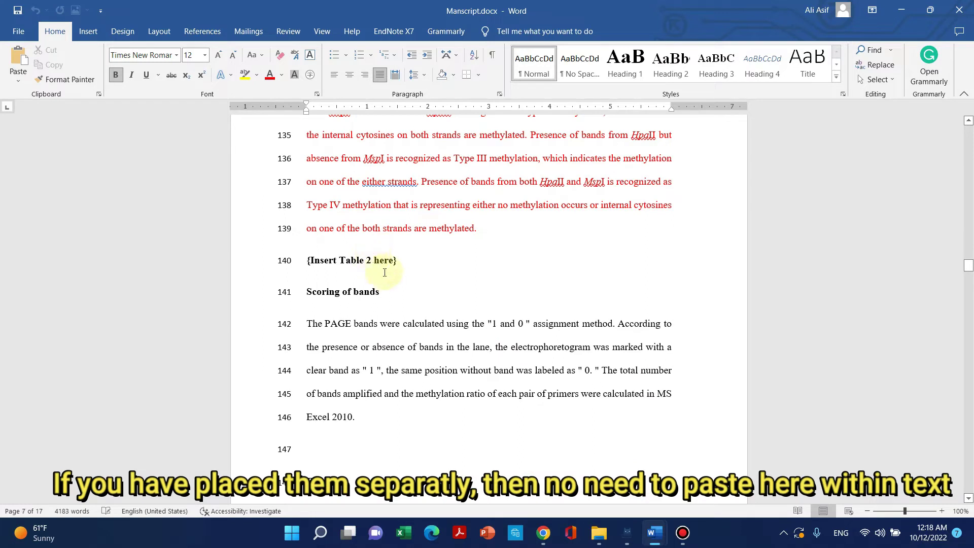
Check the {Insert Table 2 here} and Fig. 1 placeholders.
{"action": "left_click", "coordinate": [395, 261]}
{"action": "left_click_drag", "start_coordinate": [398, 258], "coordinate": [303, 267]}
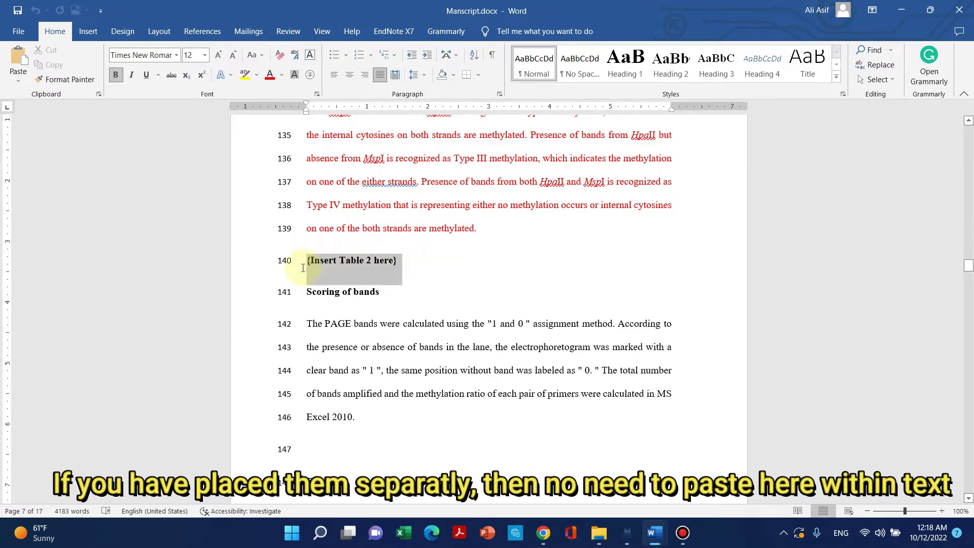
{"action": "scroll", "coordinate": [299, 268], "scroll_direction": "down", "scroll_amount": 4}
{"action": "left_click", "coordinate": [361, 269]}
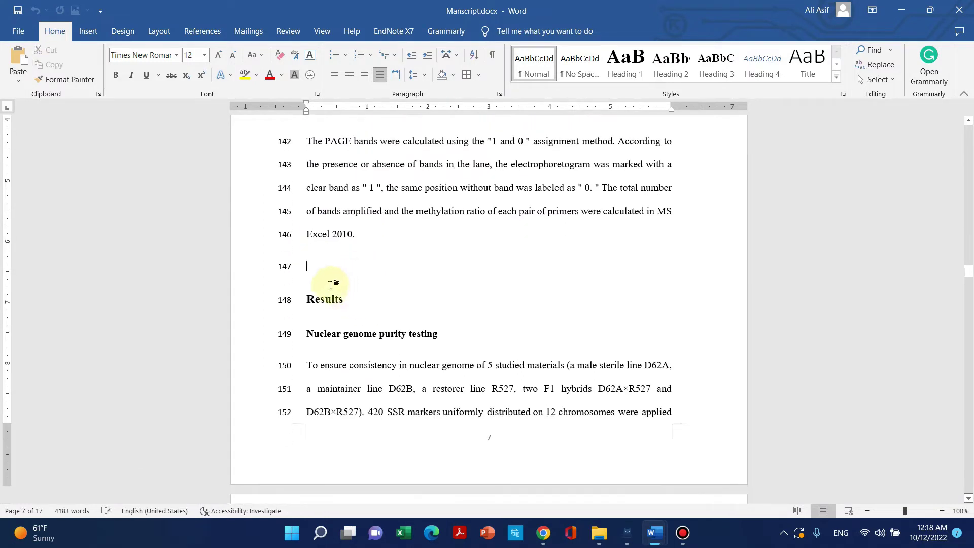
{"action": "scroll", "coordinate": [320, 280], "scroll_direction": "down", "scroll_amount": 8}
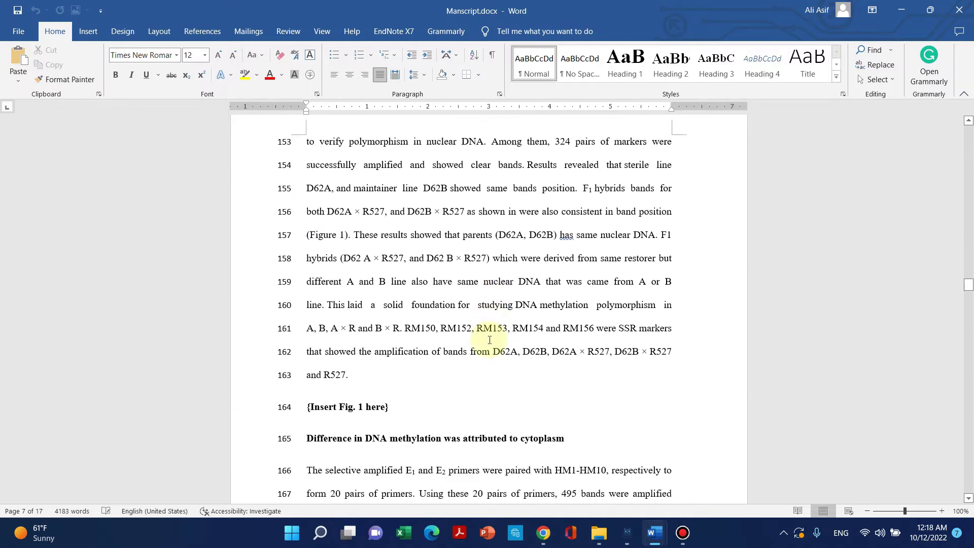
{"action": "left_click", "coordinate": [369, 319]}
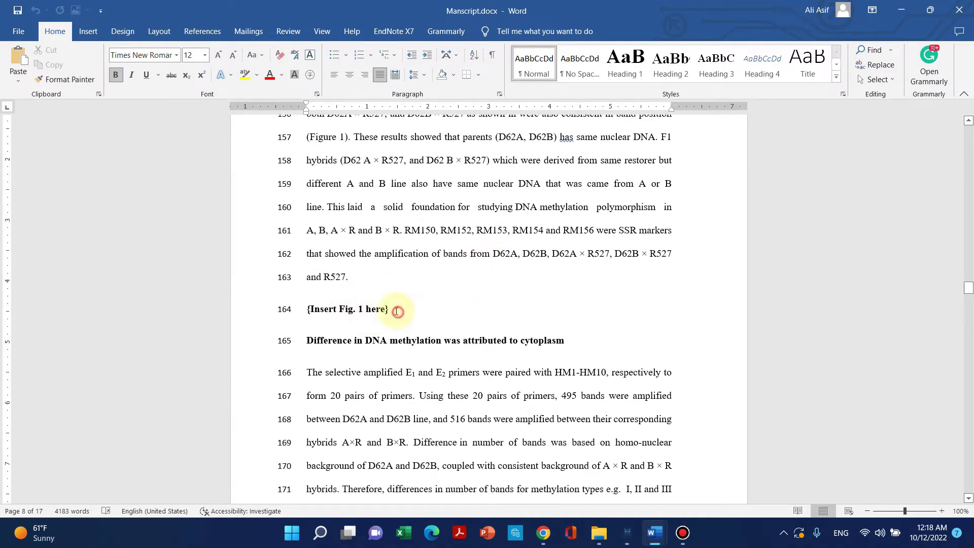
{"action": "scroll", "coordinate": [482, 376], "scroll_direction": "down", "scroll_amount": 12}
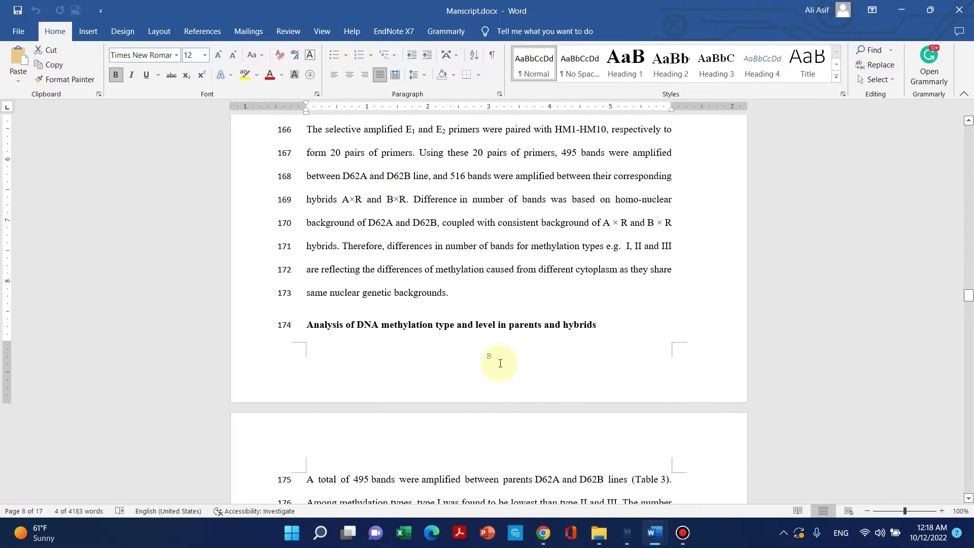
{"action": "scroll", "coordinate": [477, 373], "scroll_direction": "down", "scroll_amount": 15}
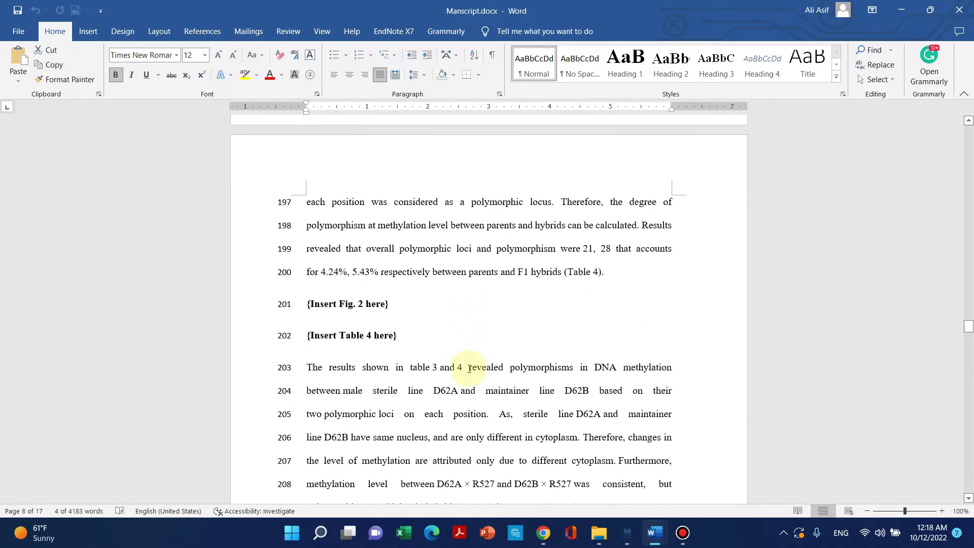
{"action": "left_click", "coordinate": [339, 224]}
{"action": "scroll", "coordinate": [373, 278], "scroll_direction": "down", "scroll_amount": 15}
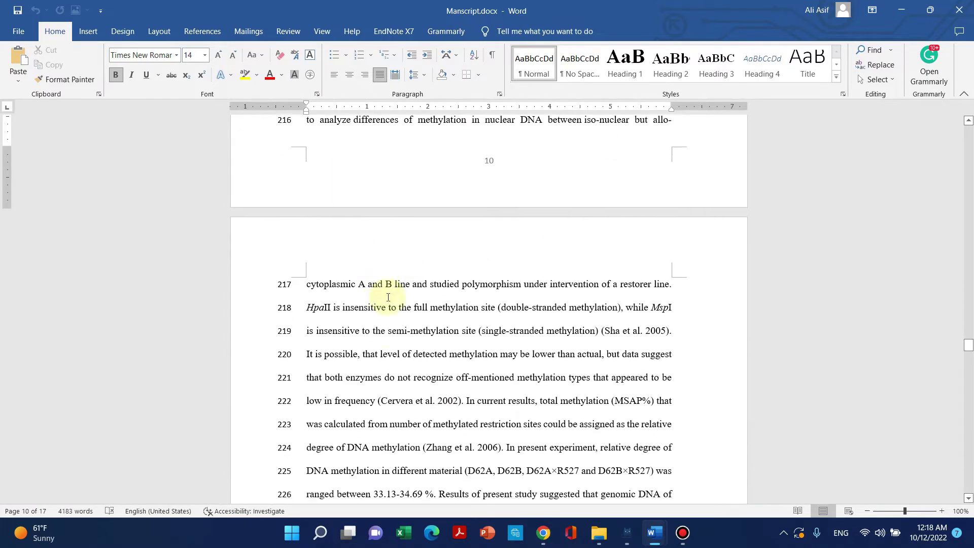
{"action": "scroll", "coordinate": [420, 325], "scroll_direction": "down", "scroll_amount": 15}
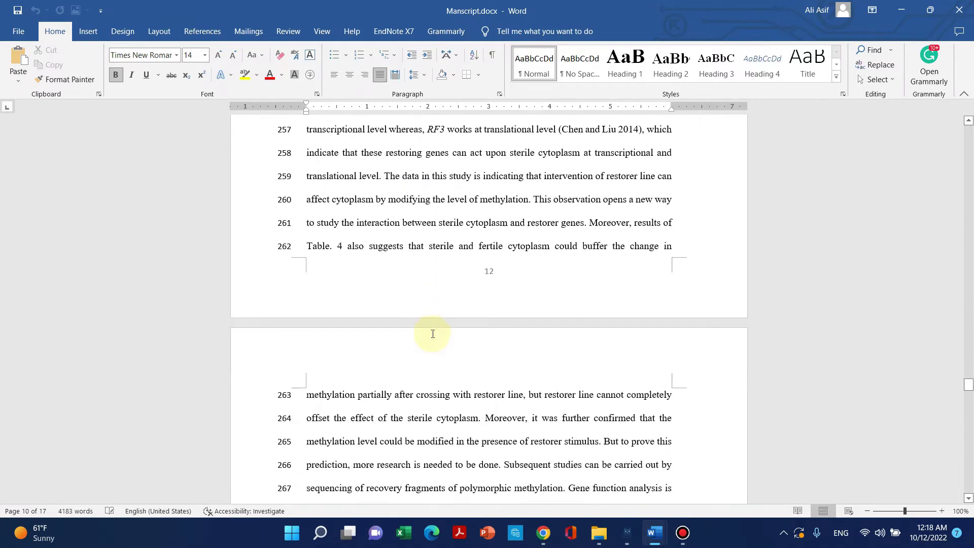
{"action": "scroll", "coordinate": [385, 268], "scroll_direction": "up", "scroll_amount": 3}
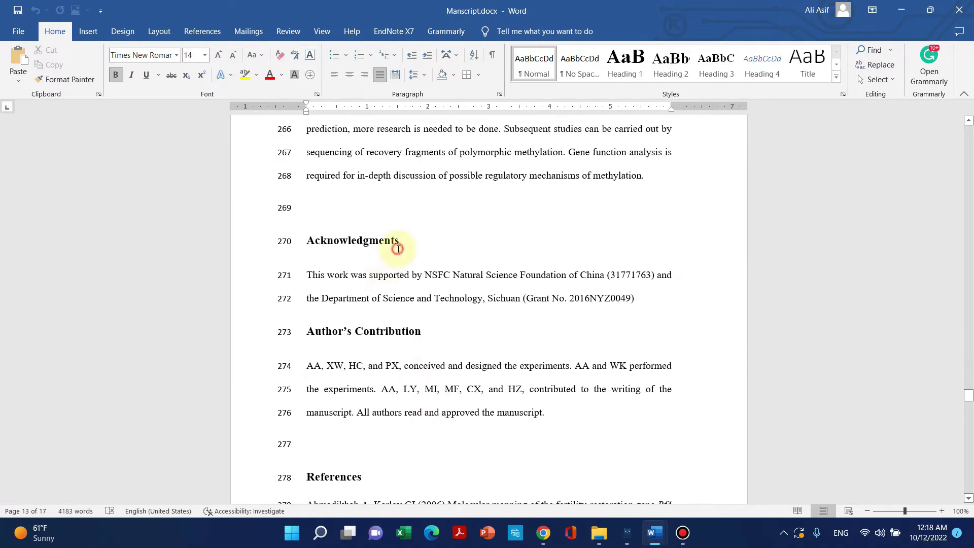
Look over the Acknowledgments and Author's Contribution sections.
{"action": "left_click", "coordinate": [397, 249]}
{"action": "scroll", "coordinate": [400, 251], "scroll_direction": "down", "scroll_amount": 6}
{"action": "left_click", "coordinate": [381, 252]}
{"action": "scroll", "coordinate": [385, 284], "scroll_direction": "down", "scroll_amount": 10}
{"action": "scroll", "coordinate": [389, 335], "scroll_direction": "down", "scroll_amount": 20}
{"action": "scroll", "coordinate": [410, 347], "scroll_direction": "down", "scroll_amount": 10}
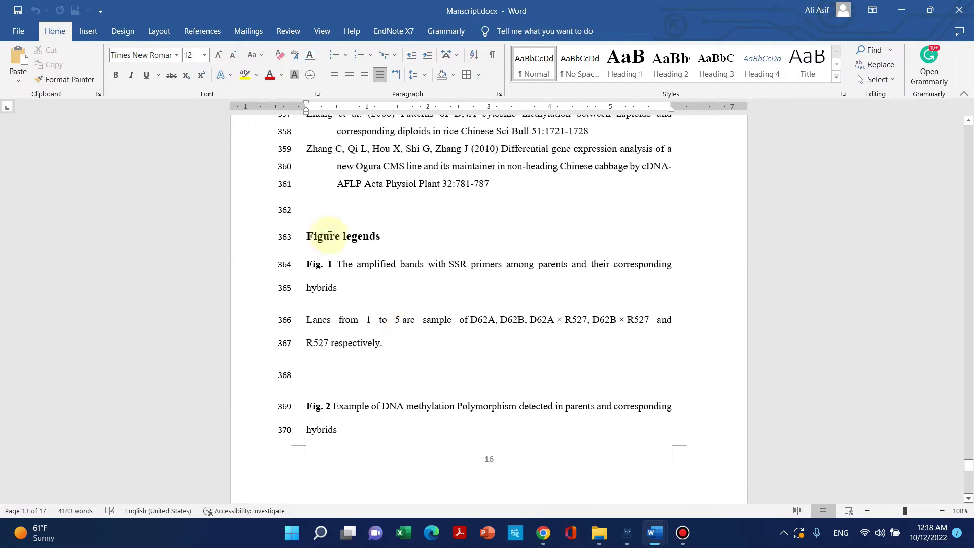
Review the Fig. 1 and Fig. 2 legends, then close Manscript.docx.
{"action": "left_click_drag", "start_coordinate": [308, 237], "coordinate": [315, 270]}
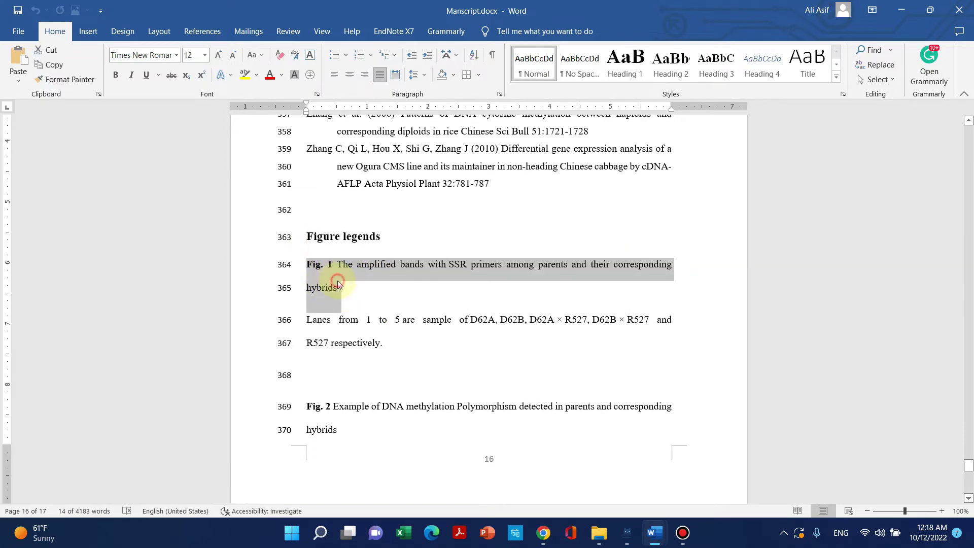
{"action": "left_click", "coordinate": [336, 265]}
{"action": "scroll", "coordinate": [397, 354], "scroll_direction": "down", "scroll_amount": 3}
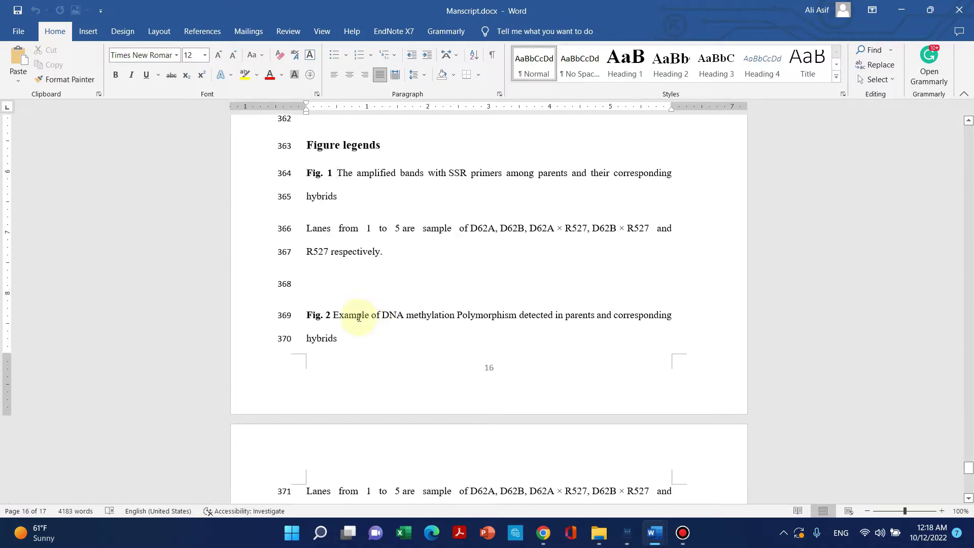
{"action": "left_click_drag", "start_coordinate": [350, 344], "coordinate": [315, 325]}
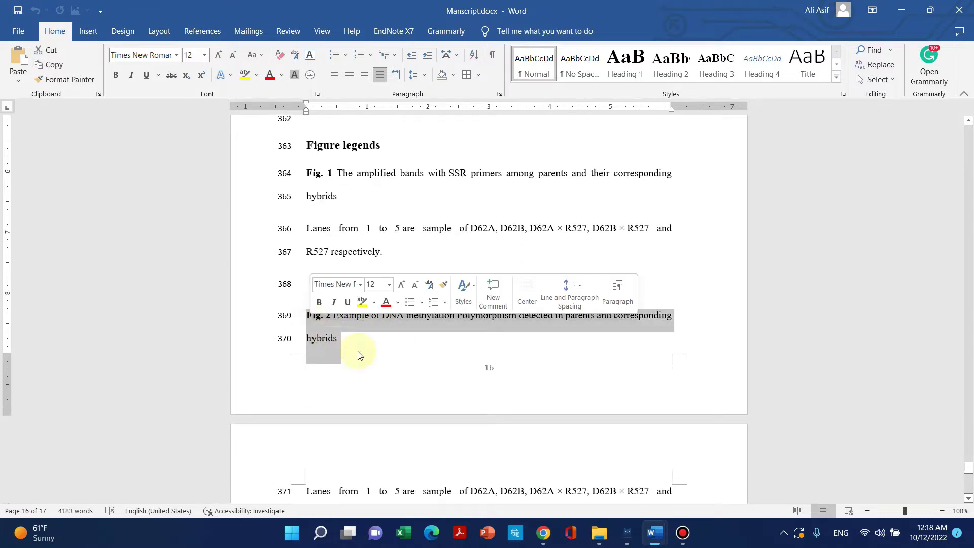
{"action": "scroll", "coordinate": [374, 352], "scroll_direction": "down", "scroll_amount": 12}
{"action": "left_click_drag", "start_coordinate": [307, 235], "coordinate": [419, 351]}
{"action": "scroll", "coordinate": [456, 370], "scroll_direction": "down", "scroll_amount": 8}
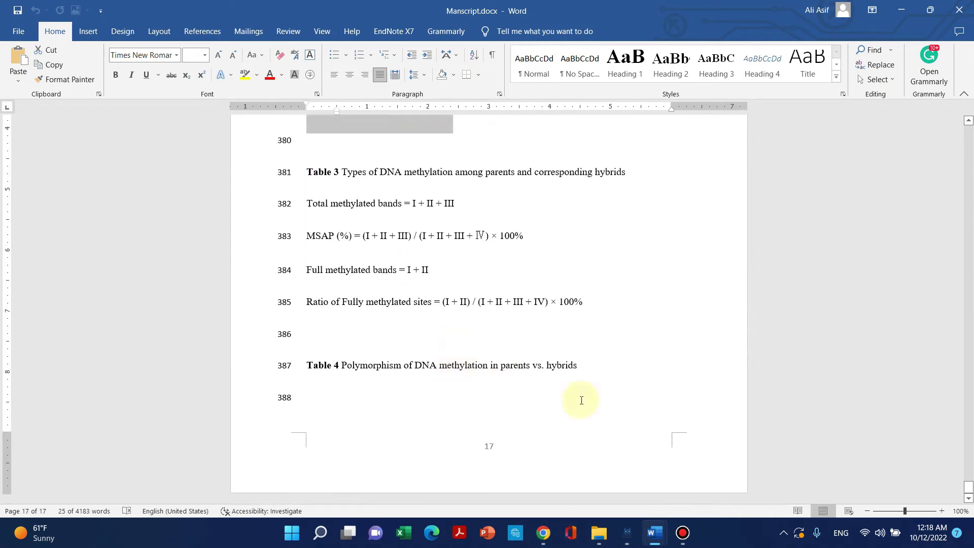
{"action": "left_click_drag", "start_coordinate": [586, 375], "coordinate": [326, 279]}
{"action": "scroll", "coordinate": [619, 385], "scroll_direction": "up", "scroll_amount": 10}
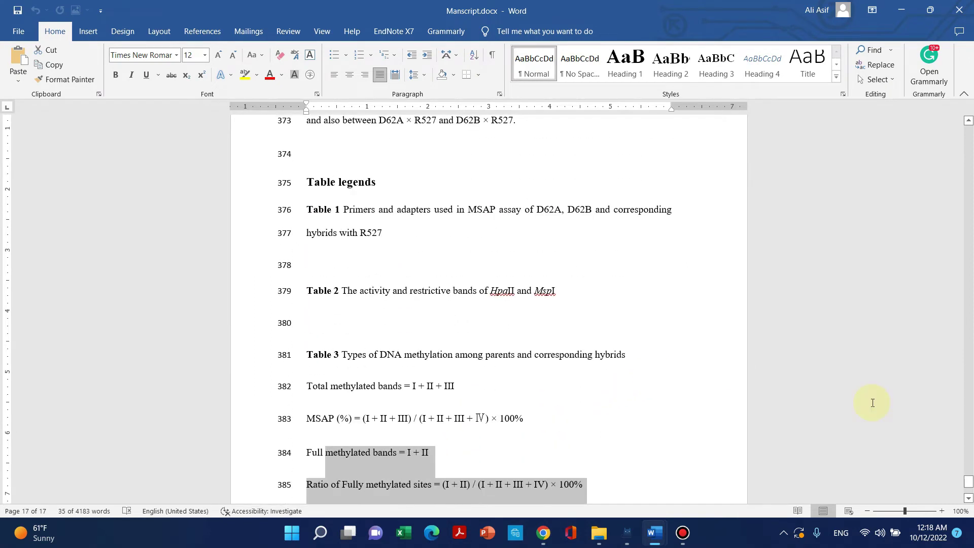
{"action": "scroll", "coordinate": [953, 472], "scroll_direction": "up", "scroll_amount": 2}
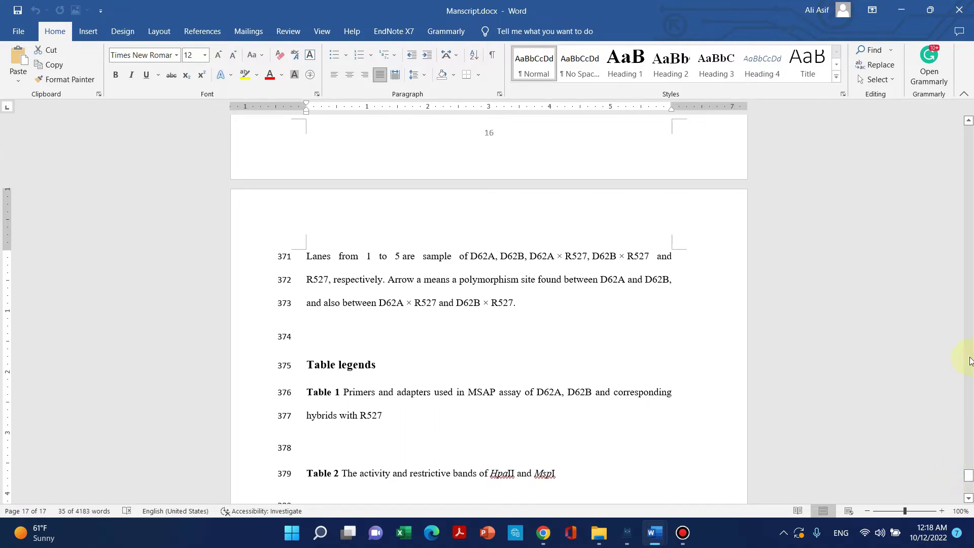
{"action": "left_click", "coordinate": [958, 10]}
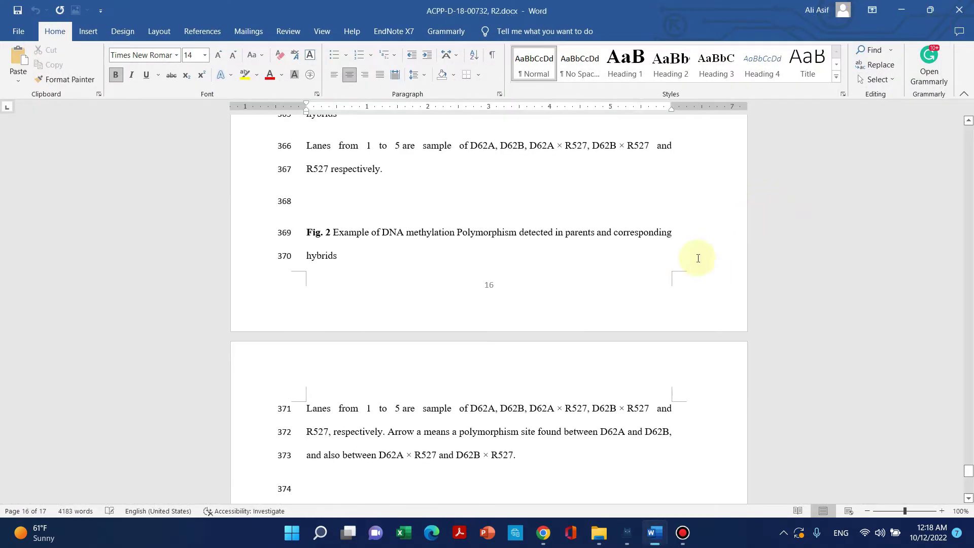
Close the R2 revision document and bring up Chrome's Google tab.
{"action": "left_click", "coordinate": [959, 11]}
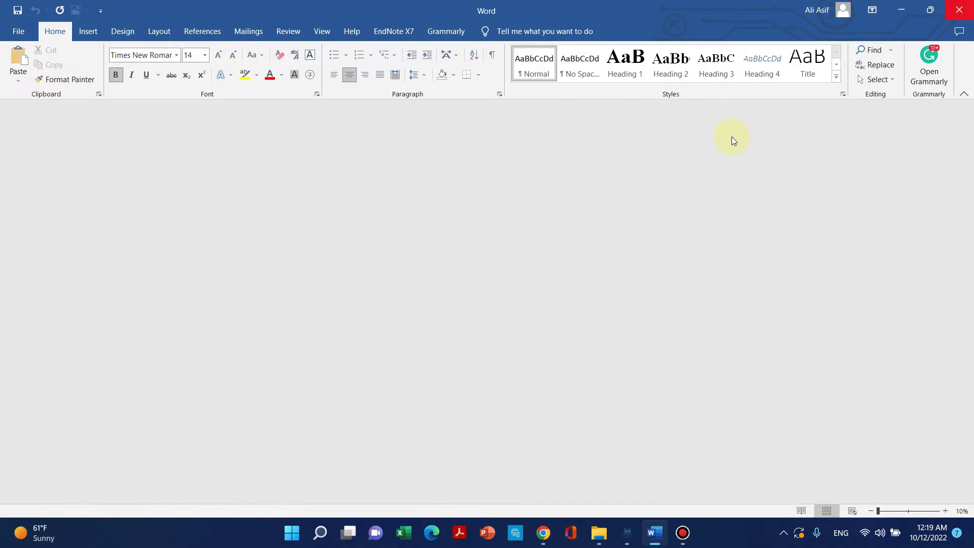
{"action": "left_click", "coordinate": [596, 534]}
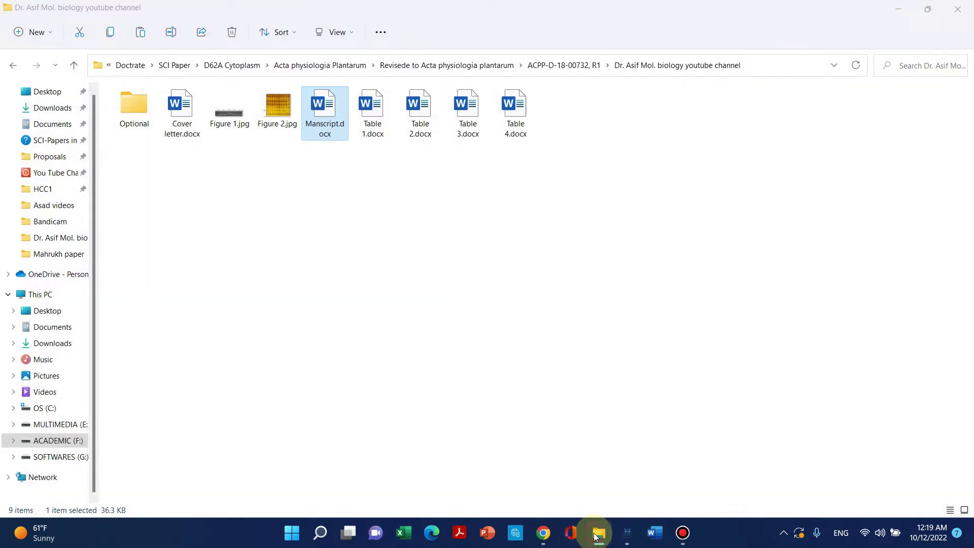
{"action": "left_click", "coordinate": [543, 533]}
{"action": "left_click", "coordinate": [531, 11]}
Search Google for 'acta' and open the journal's Submission guidelines result, closing the search tab.
{"action": "left_click", "coordinate": [506, 248]}
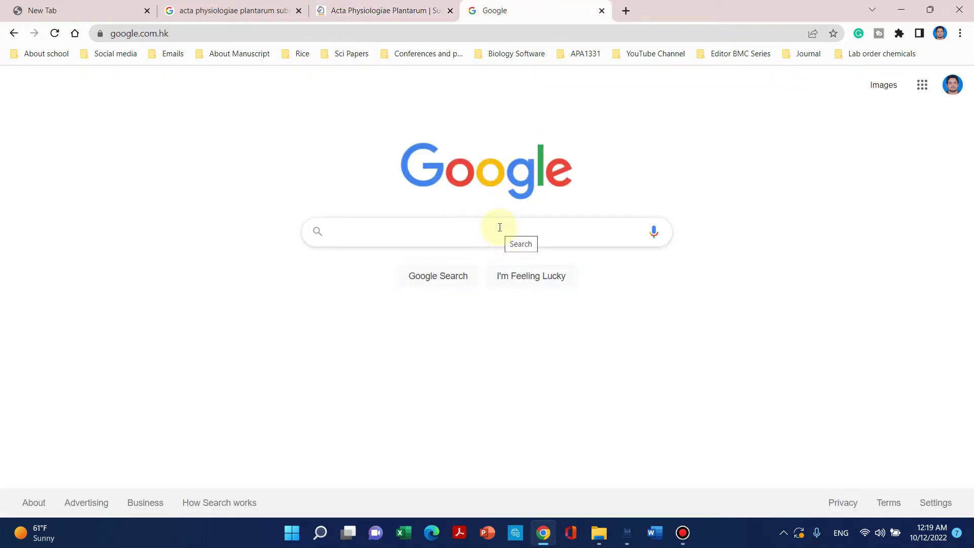
{"action": "type", "text": "acta physiologiae plantarum submit"}
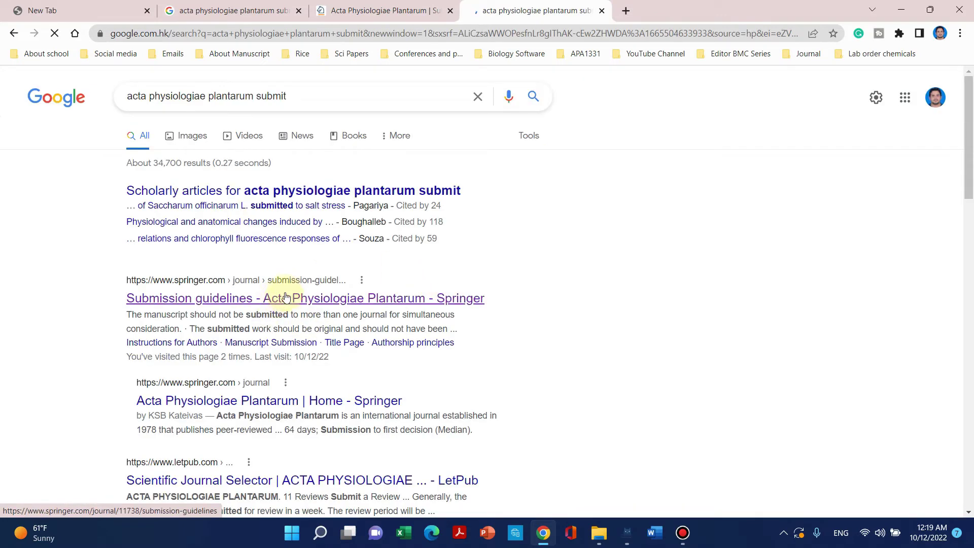
{"action": "left_click", "coordinate": [287, 301]}
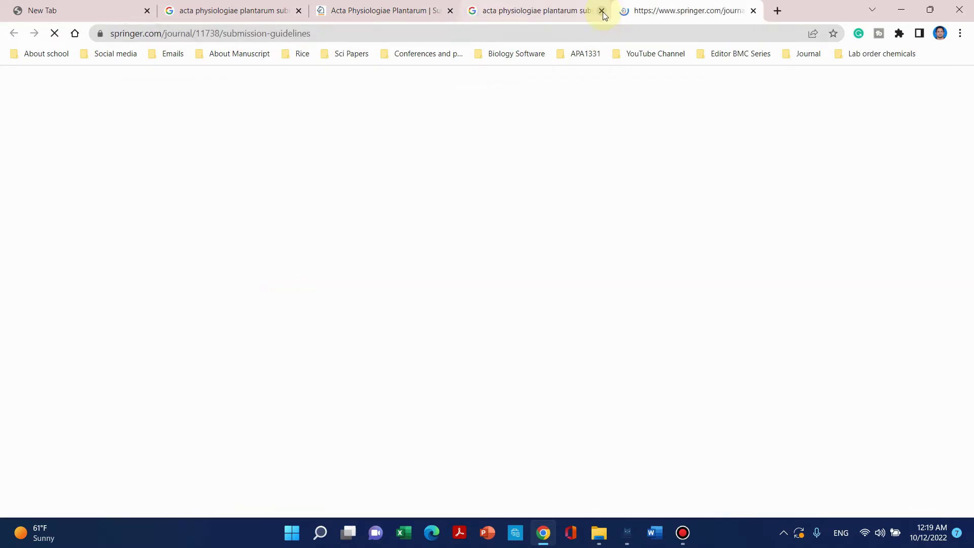
{"action": "left_click", "coordinate": [601, 11]}
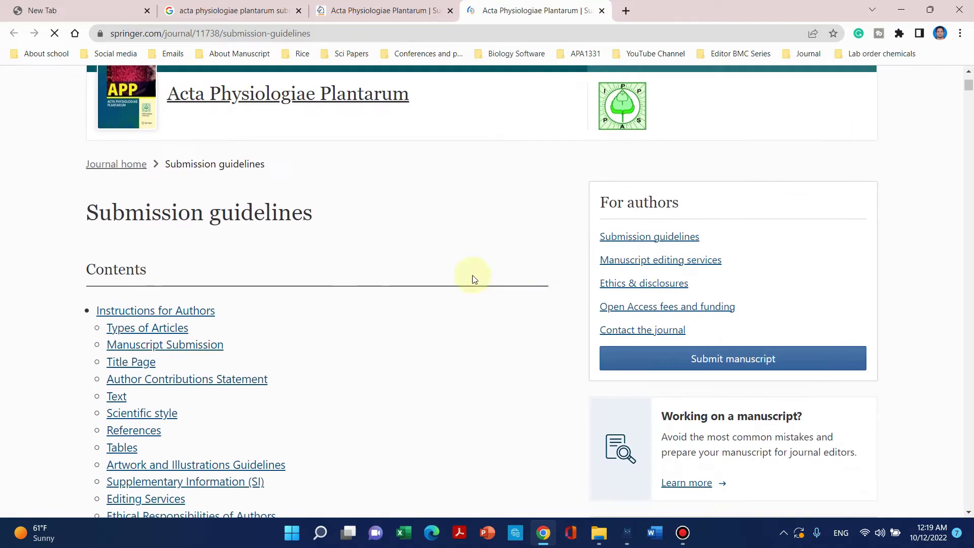
Go to the journal's Submit manuscript site and log in as an author.
{"action": "scroll", "coordinate": [336, 269], "scroll_direction": "down", "scroll_amount": 2}
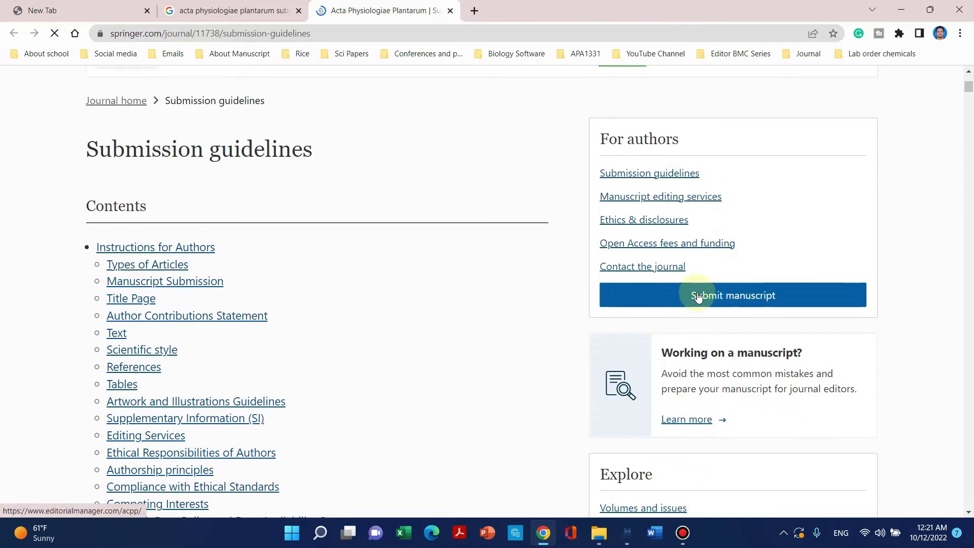
{"action": "left_click", "coordinate": [710, 298]}
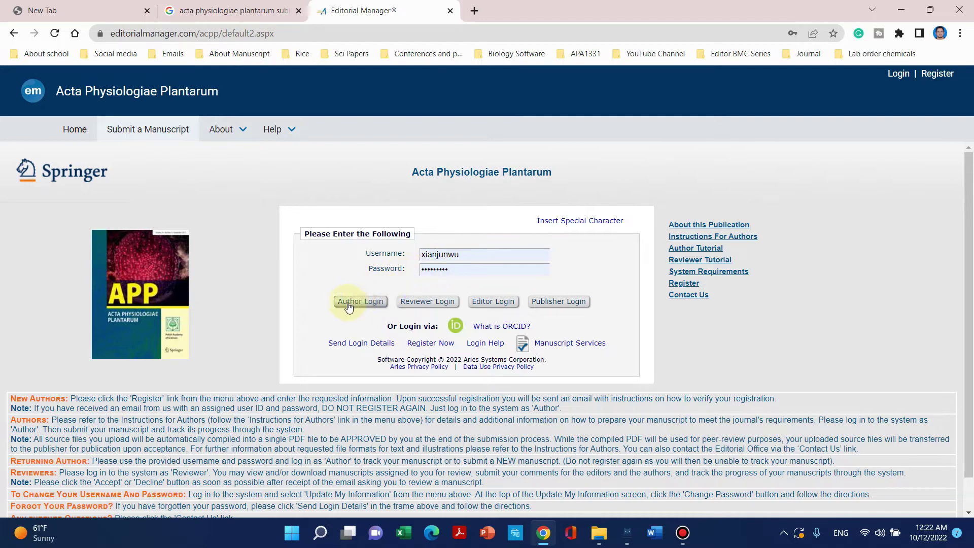
{"action": "left_click", "coordinate": [370, 303]}
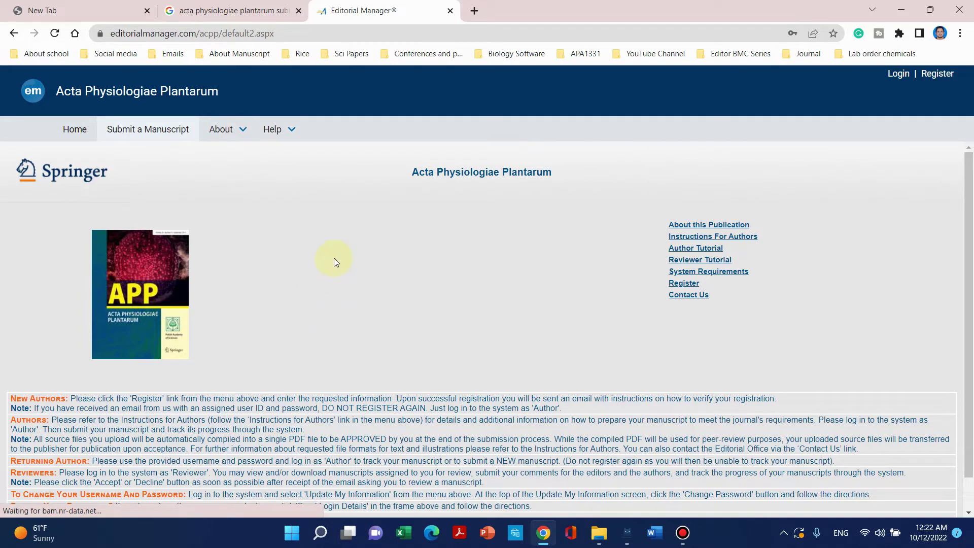
{"action": "left_click", "coordinate": [274, 130]}
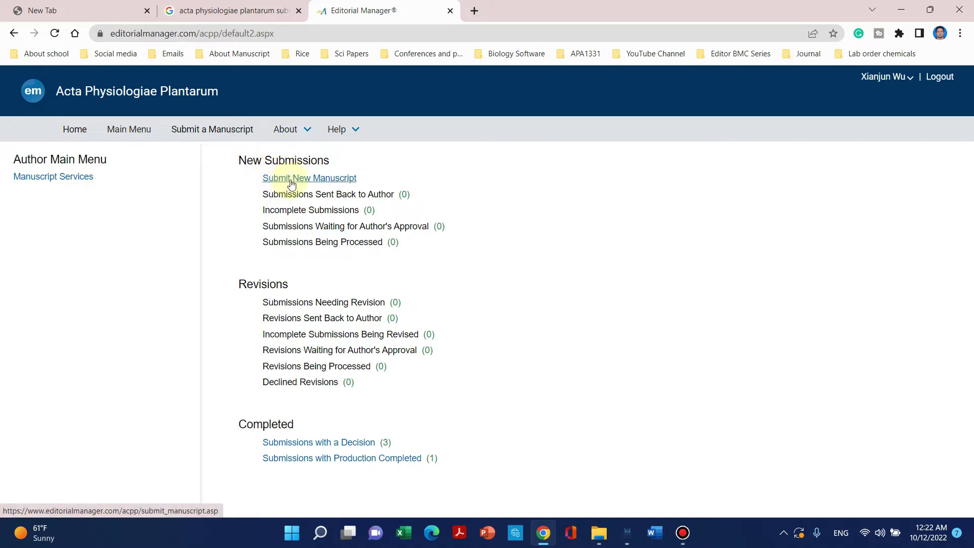
Start a new manuscript with article type Original Article and proceed to Attach Files.
{"action": "left_click", "coordinate": [296, 178]}
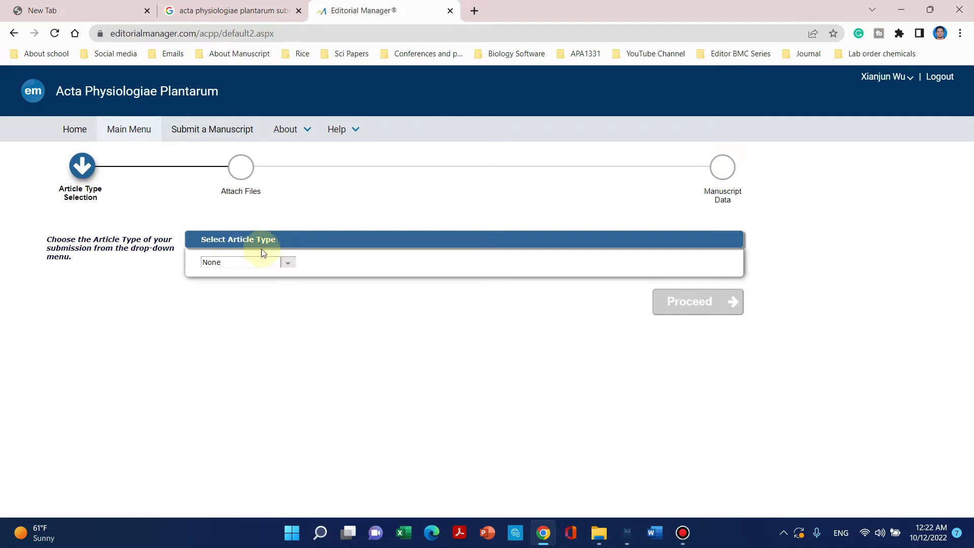
{"action": "left_click", "coordinate": [287, 266]}
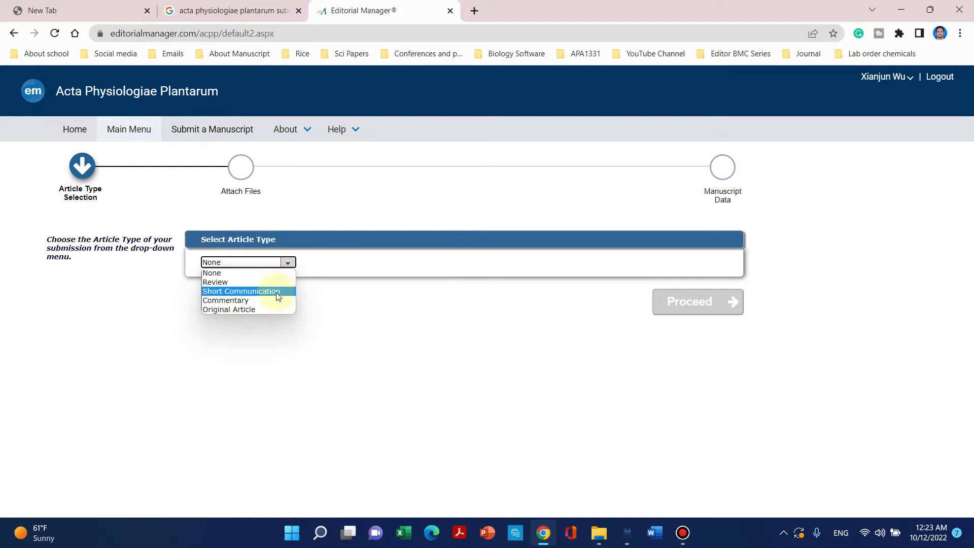
{"action": "left_click", "coordinate": [253, 311]}
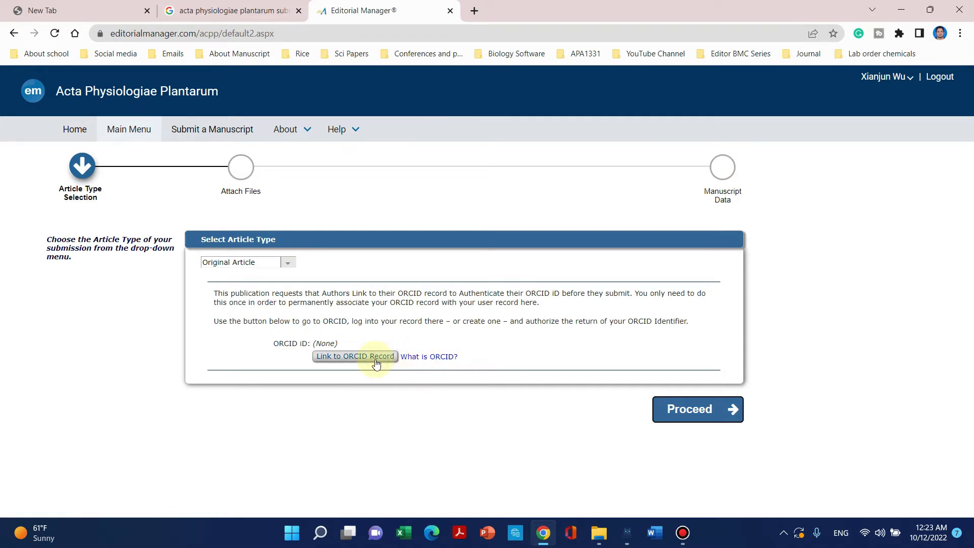
{"action": "left_click", "coordinate": [473, 10]}
{"action": "left_click", "coordinate": [680, 407]}
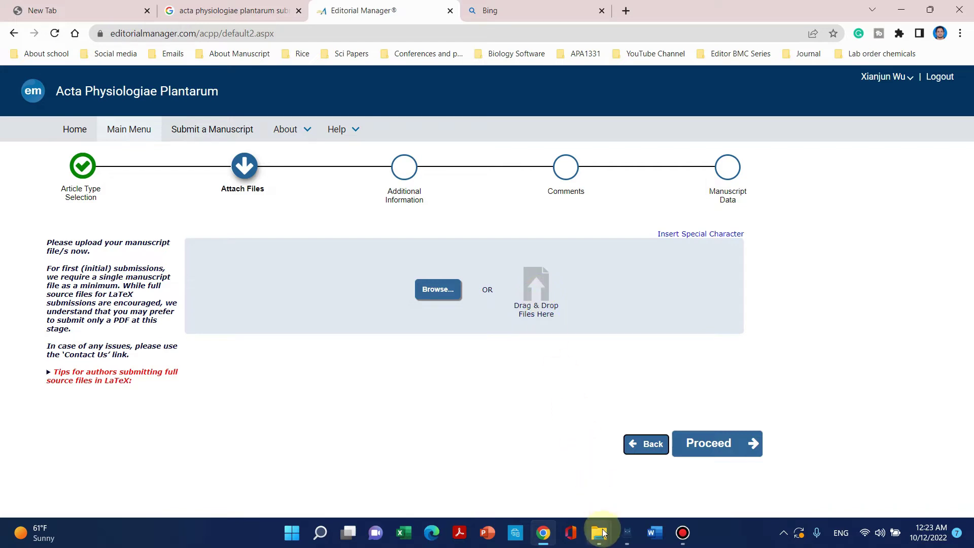
Place the submission folder beside Chrome and drag Manscript.docx into the upload area.
{"action": "mouse_move", "coordinate": [603, 532]}
{"action": "left_click", "coordinate": [626, 484]}
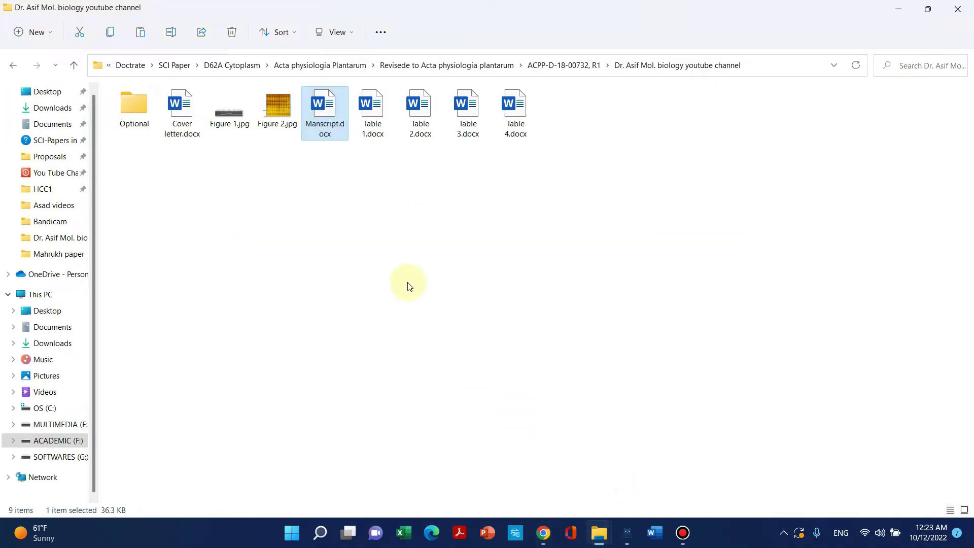
{"action": "left_click_drag", "start_coordinate": [319, 106], "coordinate": [594, 367]}
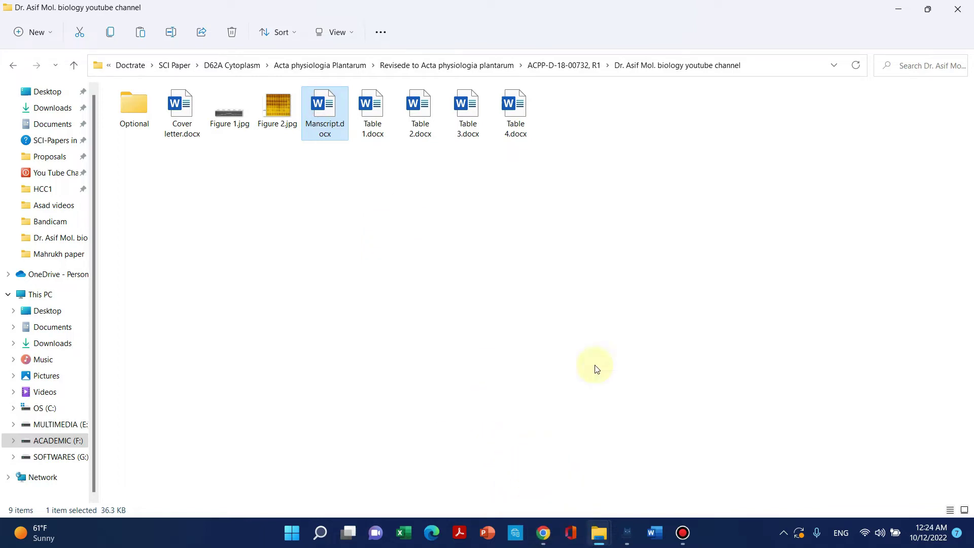
{"action": "left_click", "coordinate": [926, 8]}
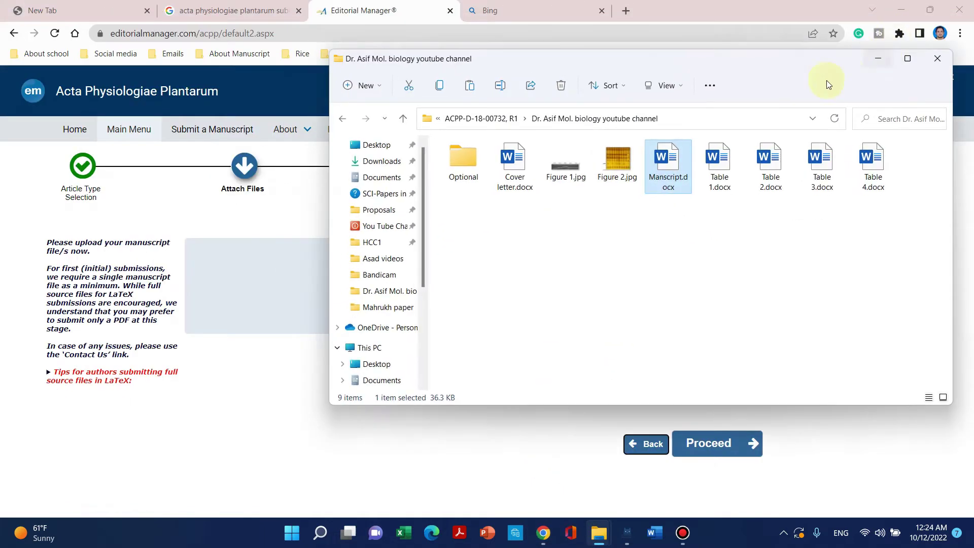
{"action": "left_click_drag", "start_coordinate": [632, 62], "coordinate": [635, 108]}
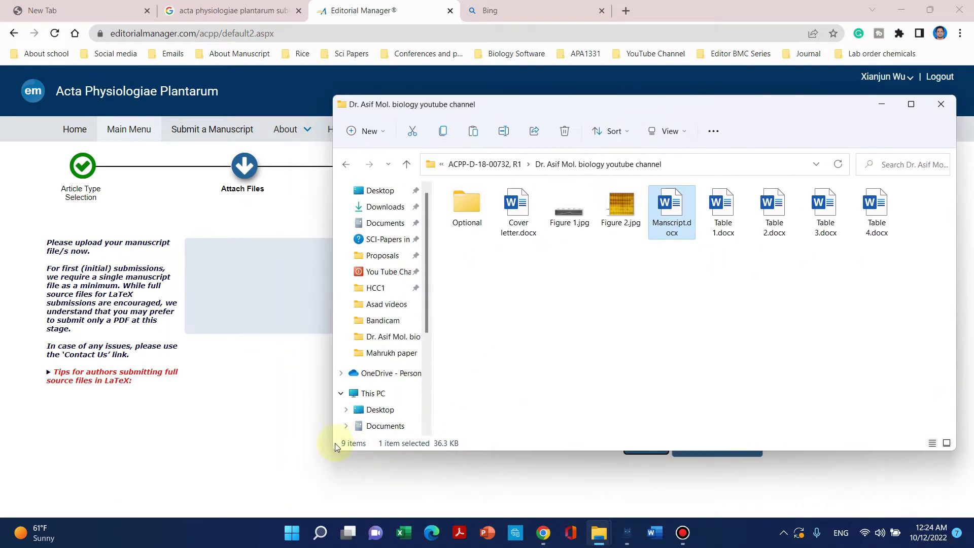
{"action": "left_click_drag", "start_coordinate": [334, 444], "coordinate": [570, 424]}
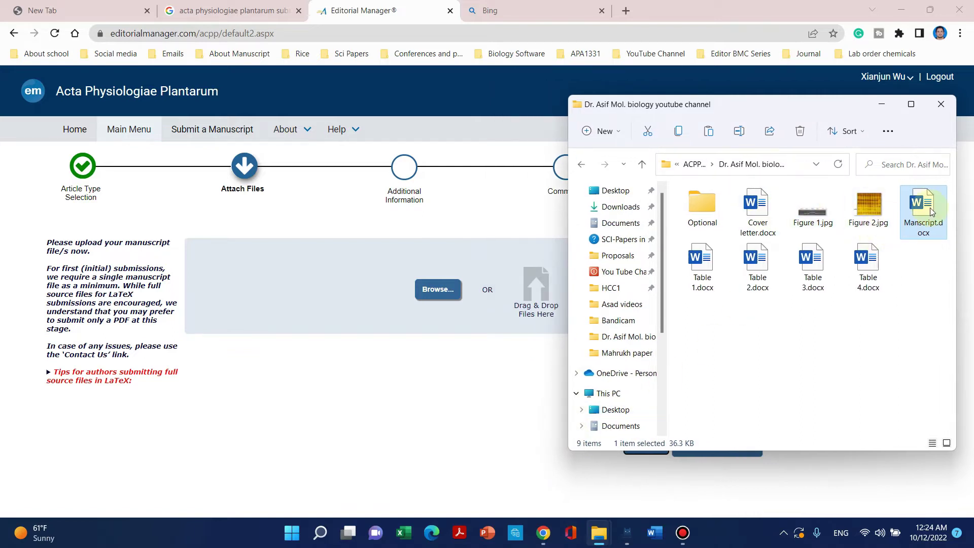
{"action": "left_click_drag", "start_coordinate": [929, 212], "coordinate": [517, 298]}
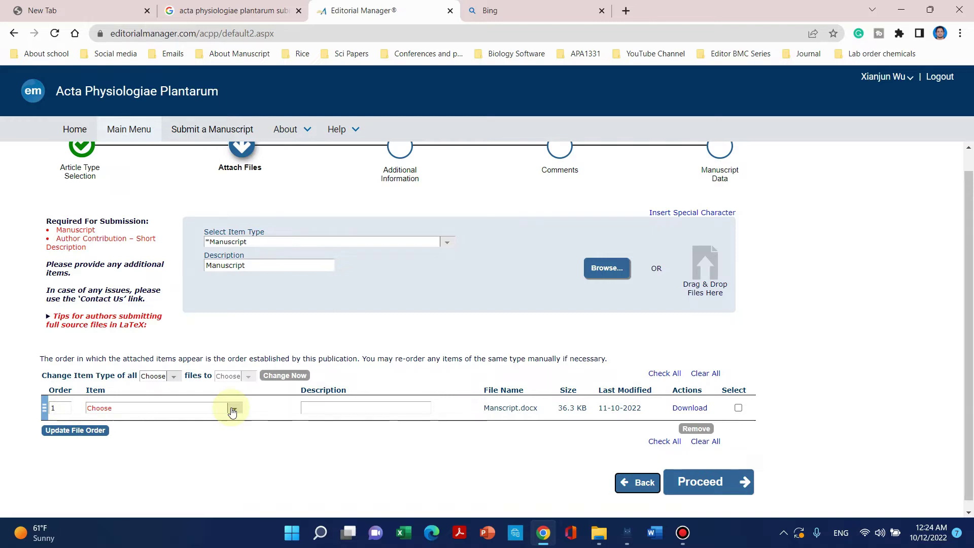
Set Manscript.docx's item type to Manuscript with description 'Manuscript', then minimize Chrome.
{"action": "left_click_drag", "start_coordinate": [149, 222], "coordinate": [112, 253]}
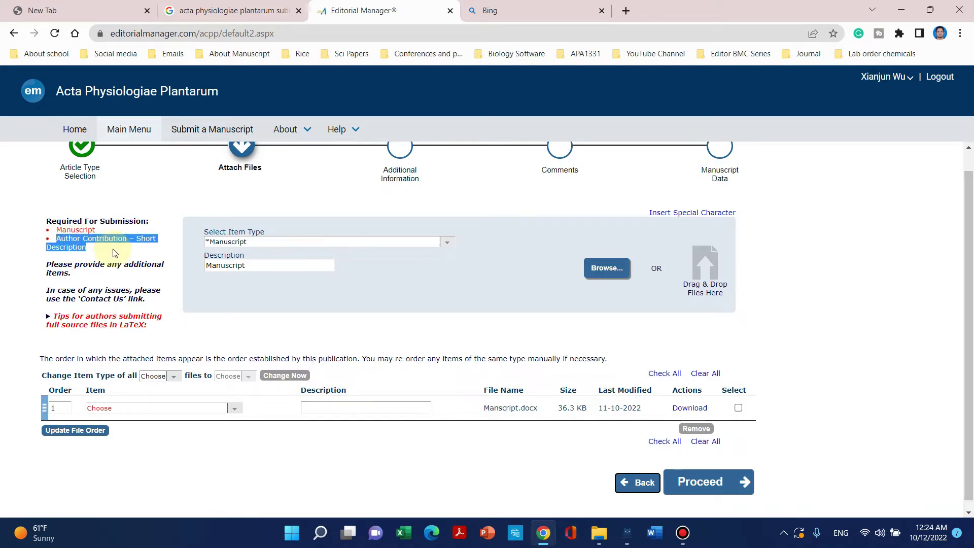
{"action": "left_click", "coordinate": [236, 409]}
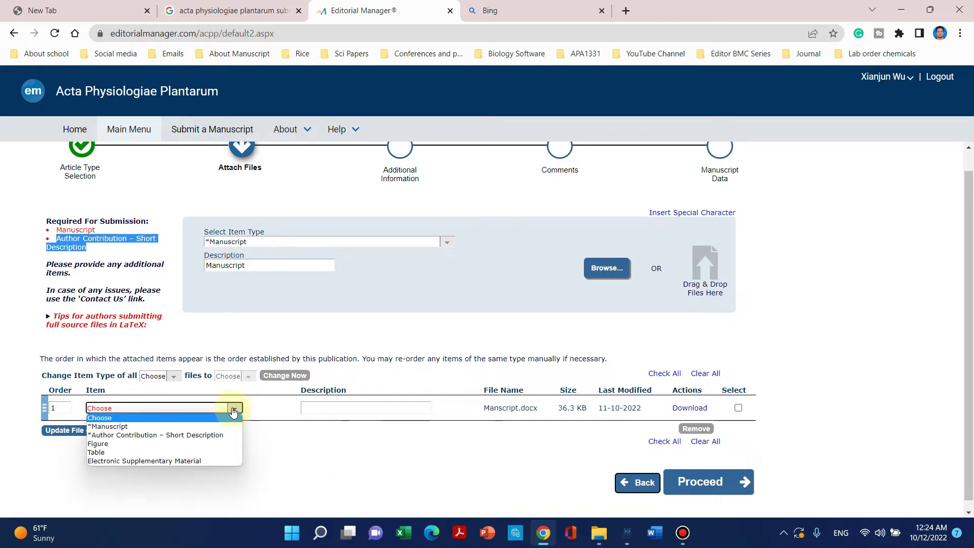
{"action": "left_click", "coordinate": [163, 429]}
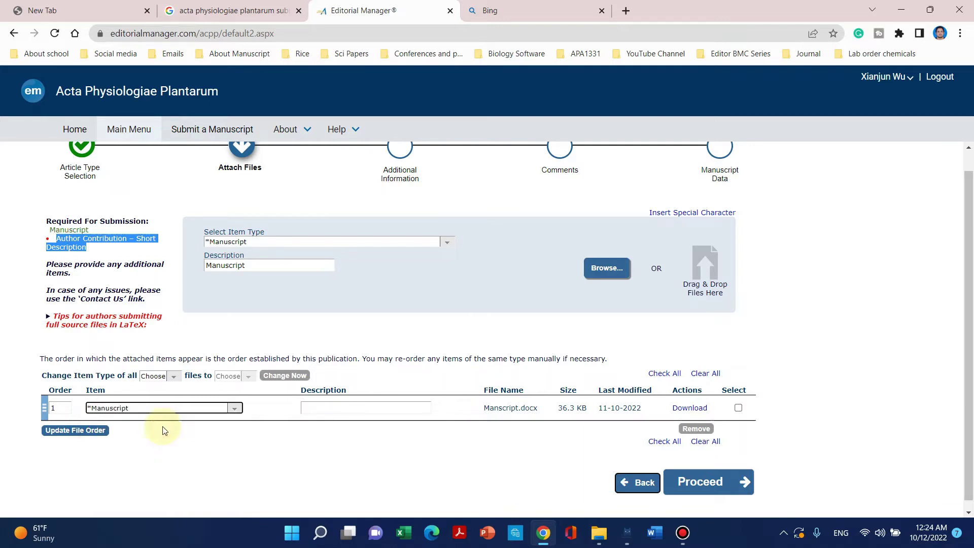
{"action": "left_click", "coordinate": [317, 409]}
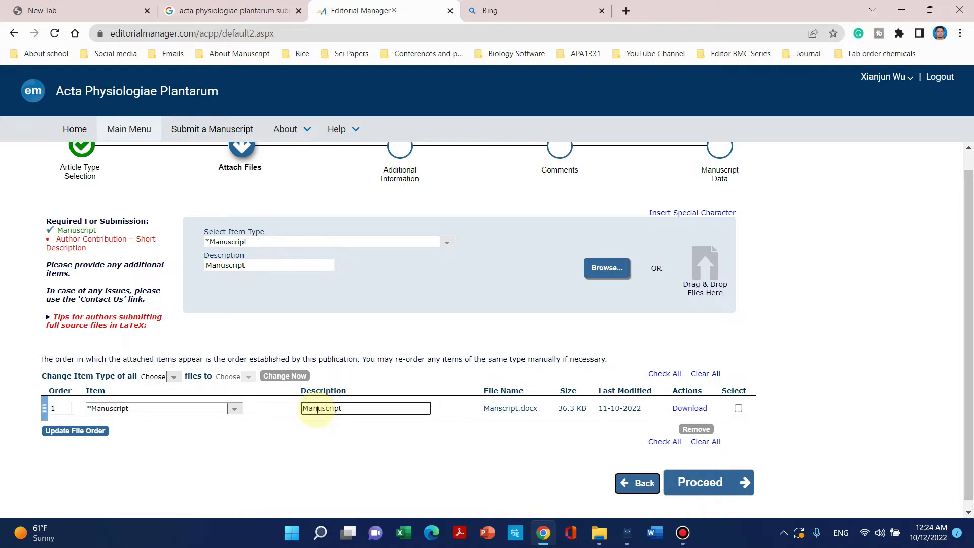
{"action": "left_click", "coordinate": [547, 446]}
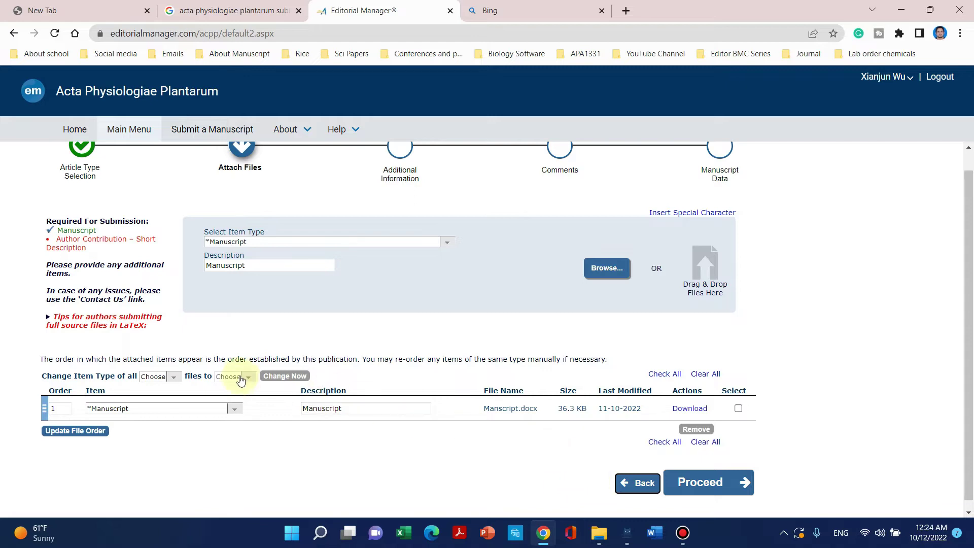
{"action": "left_click_drag", "start_coordinate": [89, 252], "coordinate": [58, 239]}
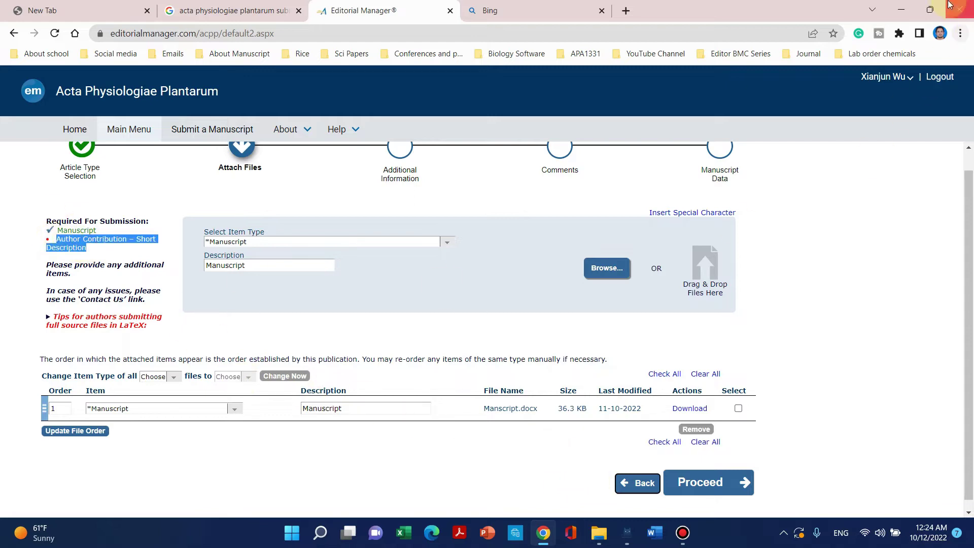
{"action": "left_click", "coordinate": [901, 10]}
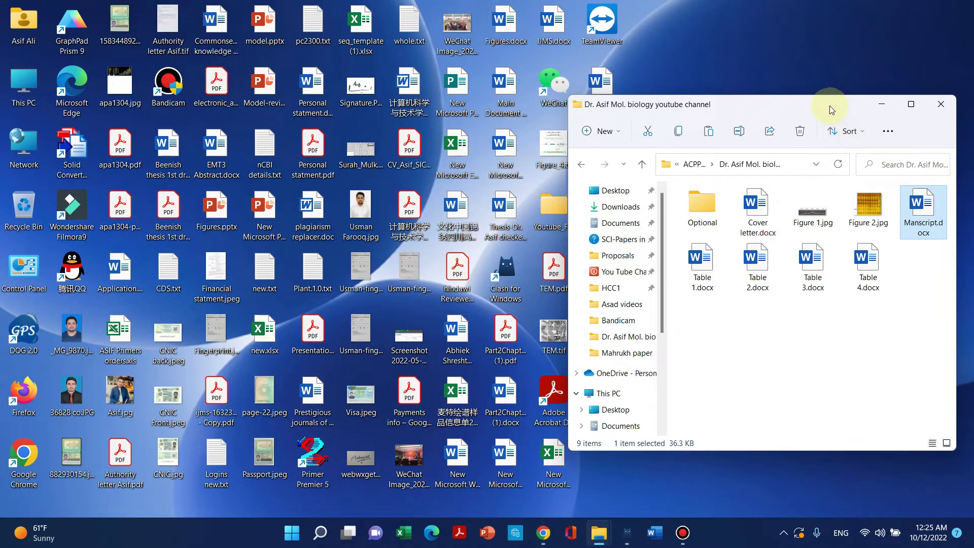
Create a blank Word file named Author contribution.docx, then open Manscript.docx.
{"action": "double_click", "coordinate": [829, 105]}
{"action": "right_click", "coordinate": [559, 281]}
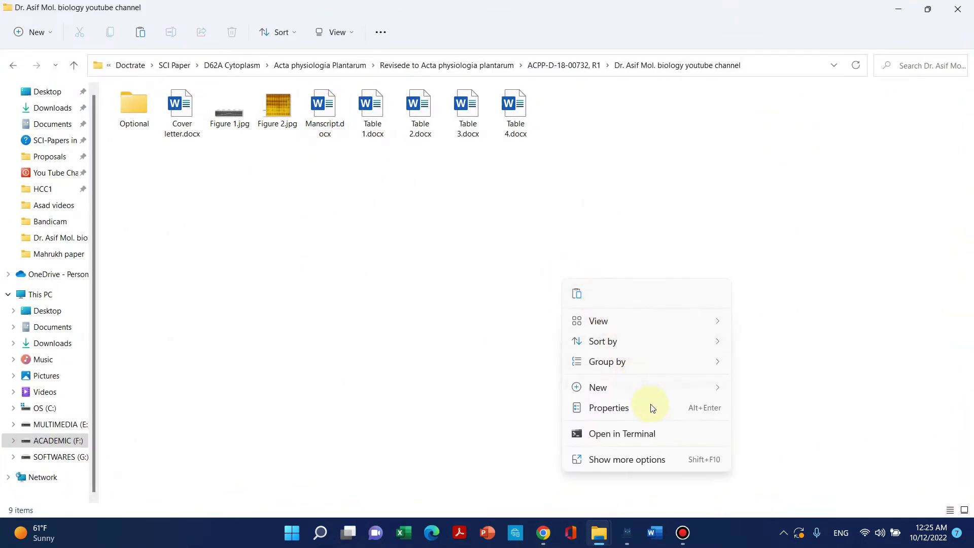
{"action": "mouse_move", "coordinate": [649, 387]}
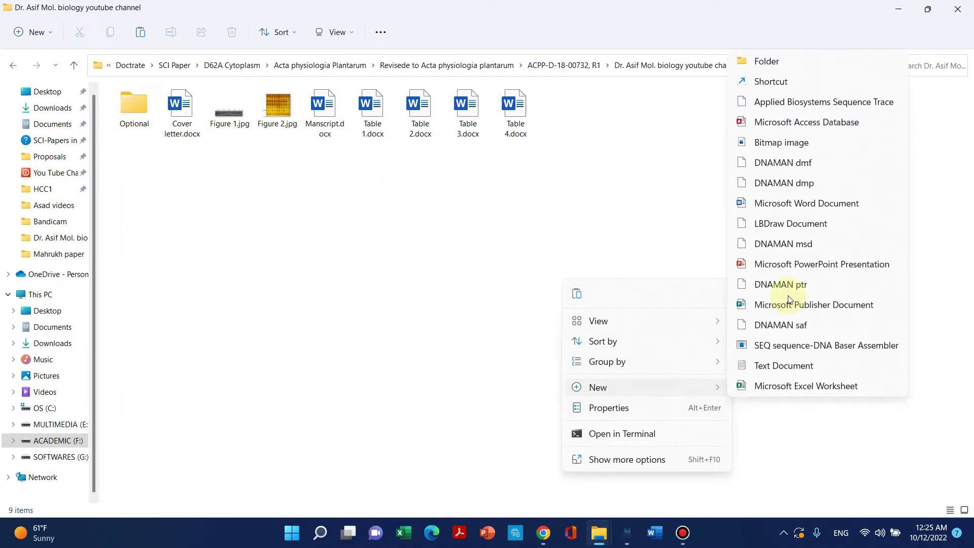
{"action": "left_click", "coordinate": [778, 204]}
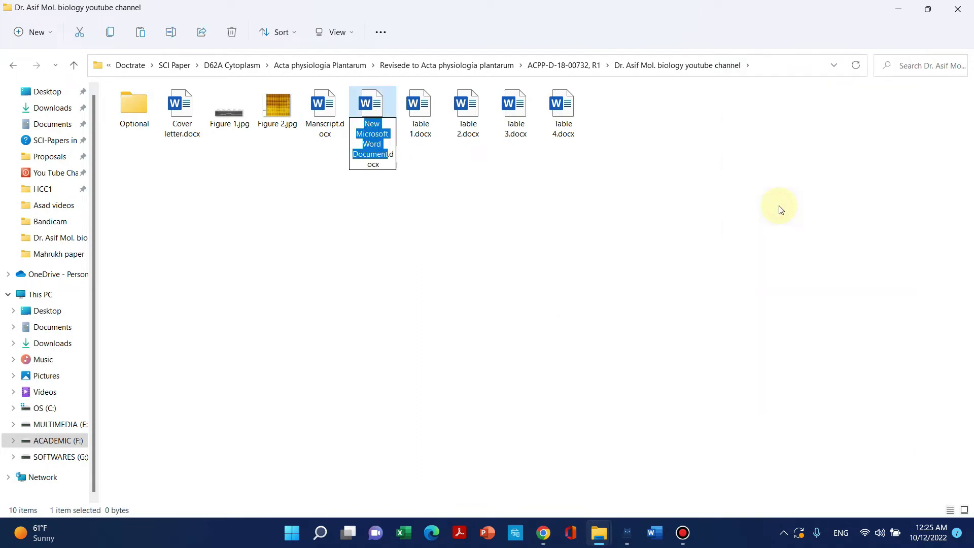
{"action": "type", "text": "Author "}
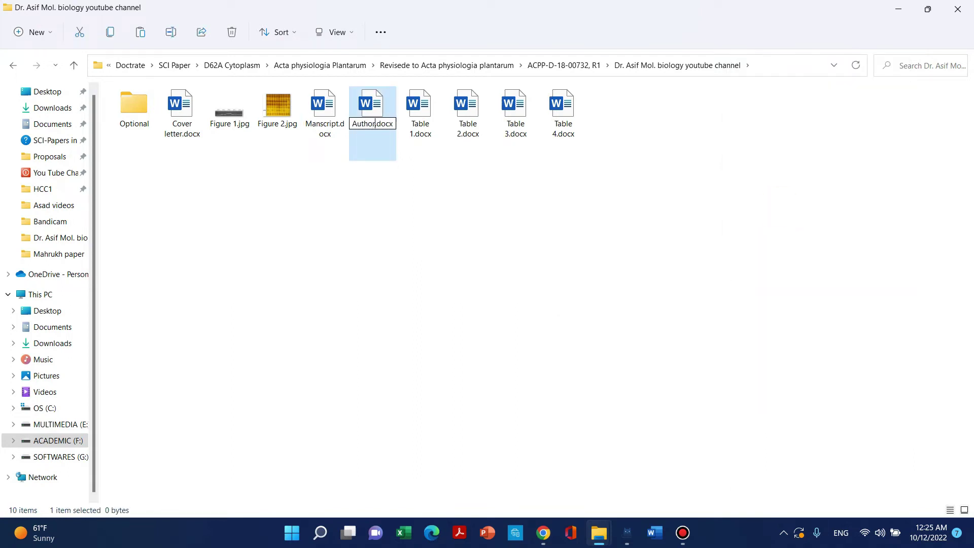
{"action": "type", "text": "contribution"}
{"action": "left_click", "coordinate": [277, 113]}
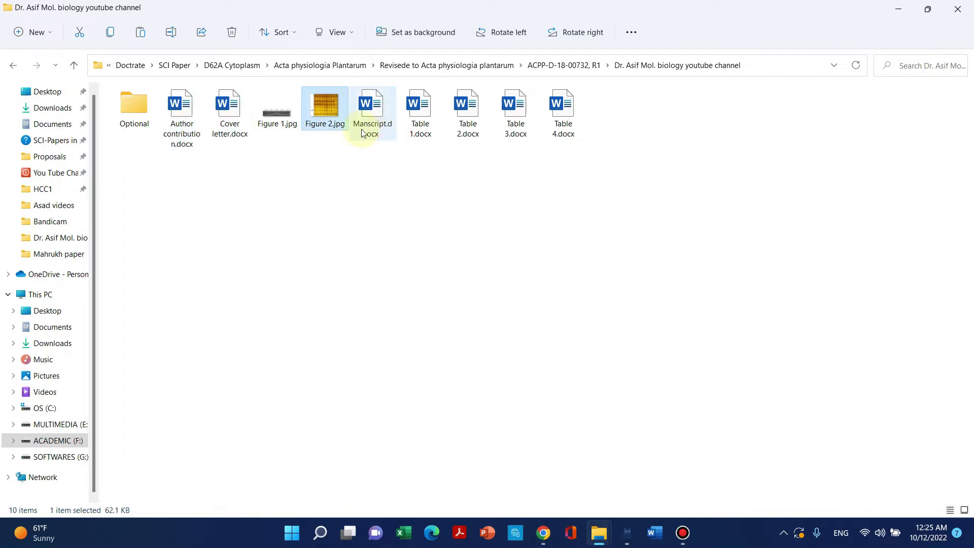
{"action": "left_click", "coordinate": [368, 113]}
{"action": "double_click", "coordinate": [369, 113]}
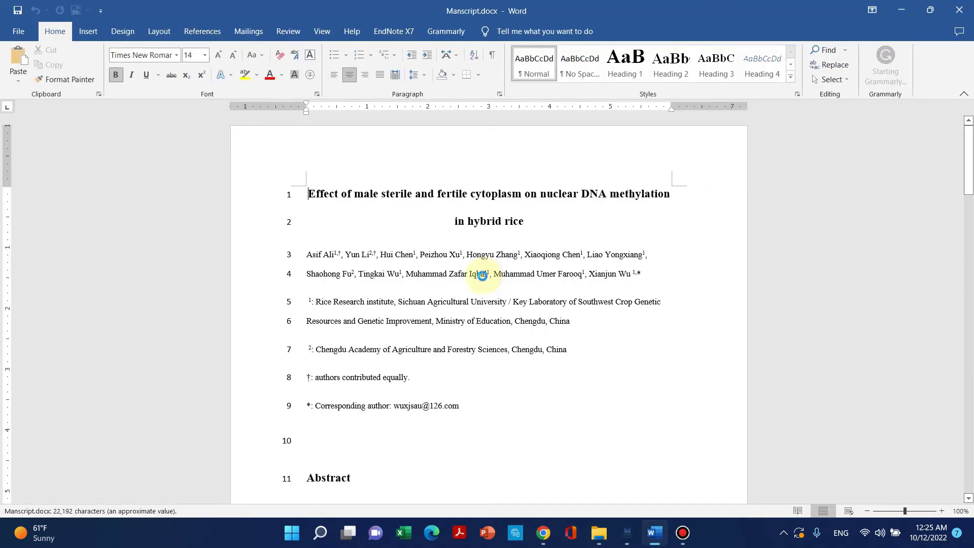
Select the Author's Contribution heading and paragraph in the manuscript.
{"action": "left_click_drag", "start_coordinate": [968, 170], "coordinate": [968, 416]}
{"action": "left_click", "coordinate": [552, 429]}
{"action": "left_click_drag", "start_coordinate": [494, 404], "coordinate": [325, 361]}
{"action": "key", "text": "ctrl+c"}
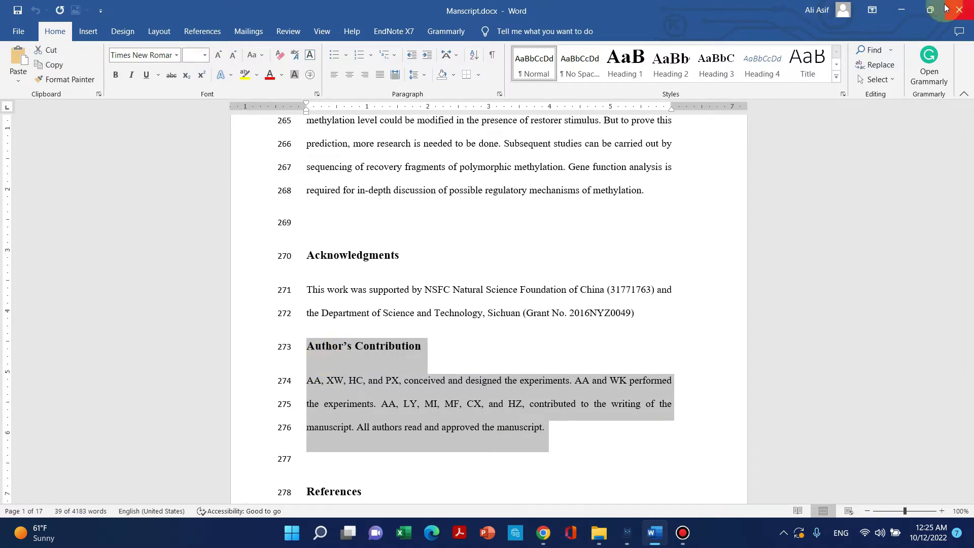
Paste the contribution text into Author contribution.docx, save it, and minimize Word to the folder.
{"action": "left_click", "coordinate": [901, 10]}
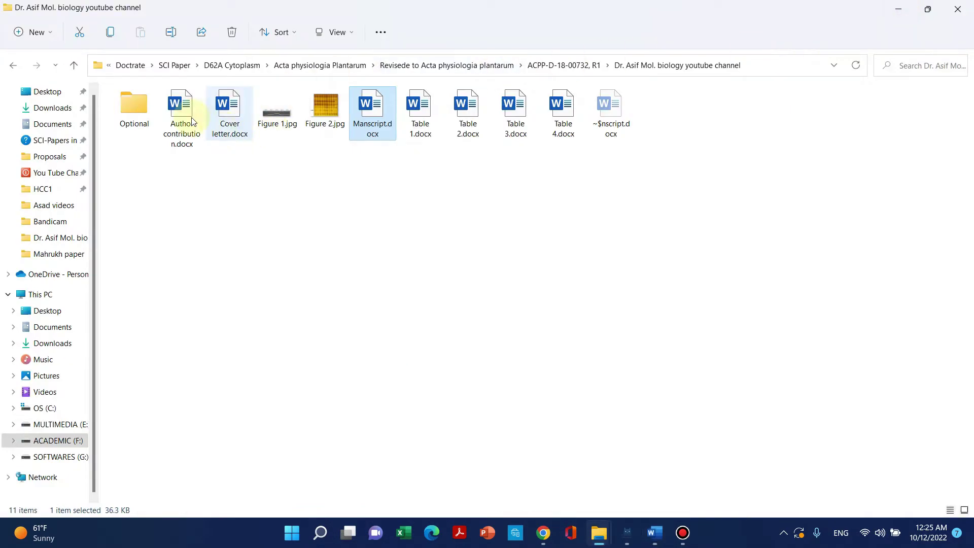
{"action": "double_click", "coordinate": [181, 107]}
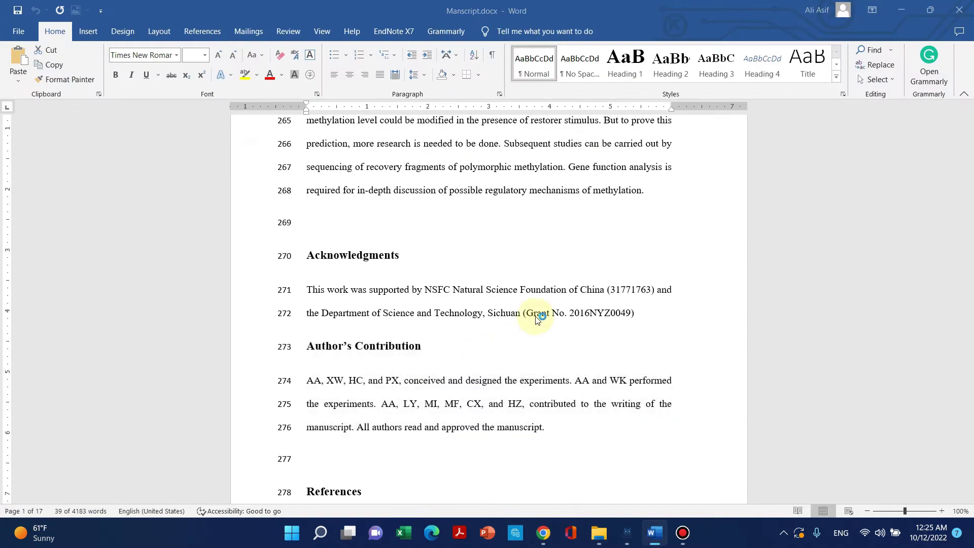
{"action": "key", "text": "ctrl+v"}
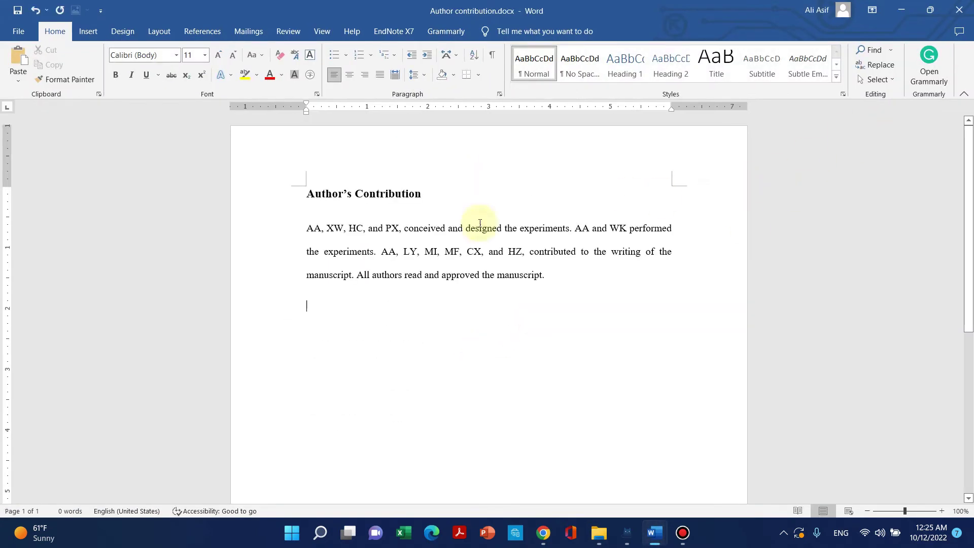
{"action": "left_click", "coordinate": [958, 9]}
{"action": "left_click", "coordinate": [440, 290]}
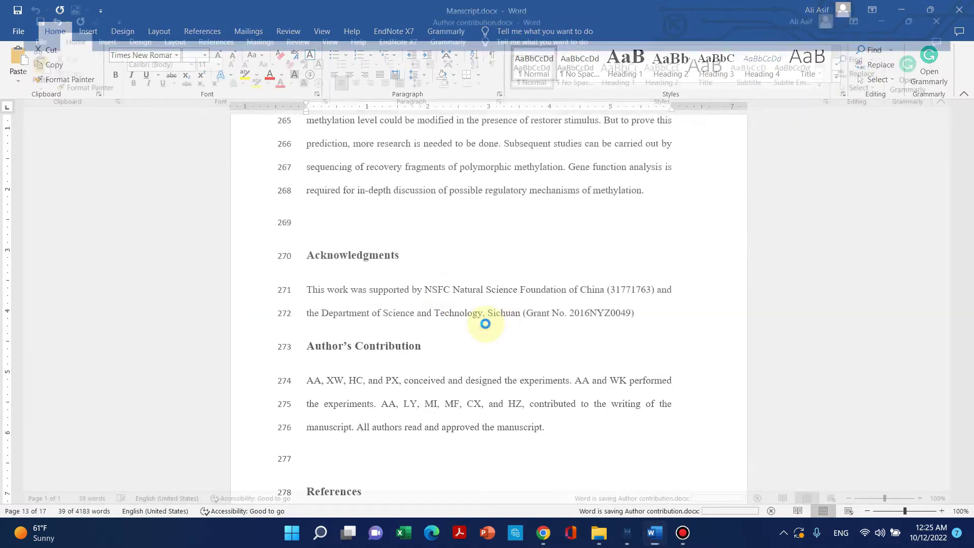
{"action": "left_click", "coordinate": [889, 20]}
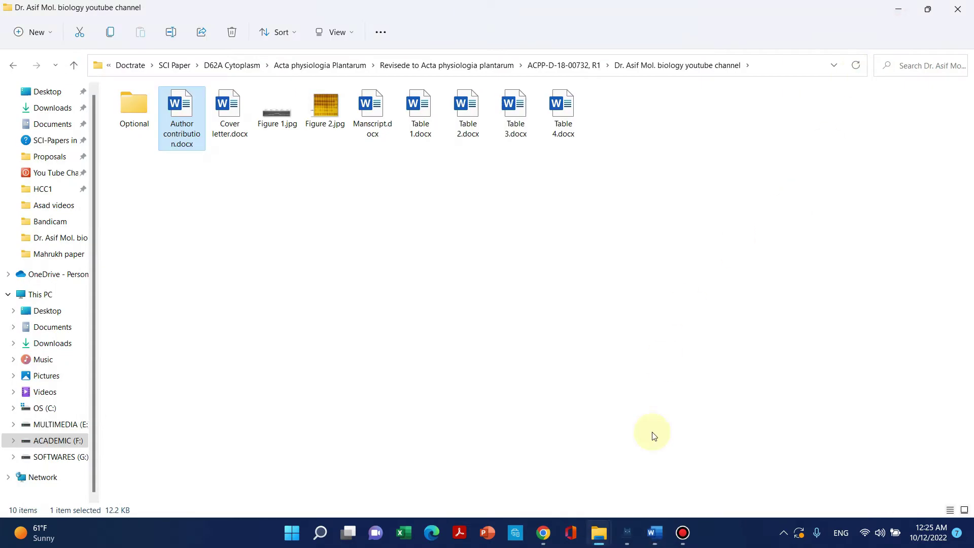
Upload Author contribution.docx as an Author Contribution – Short Description item.
{"action": "left_click", "coordinate": [542, 535]}
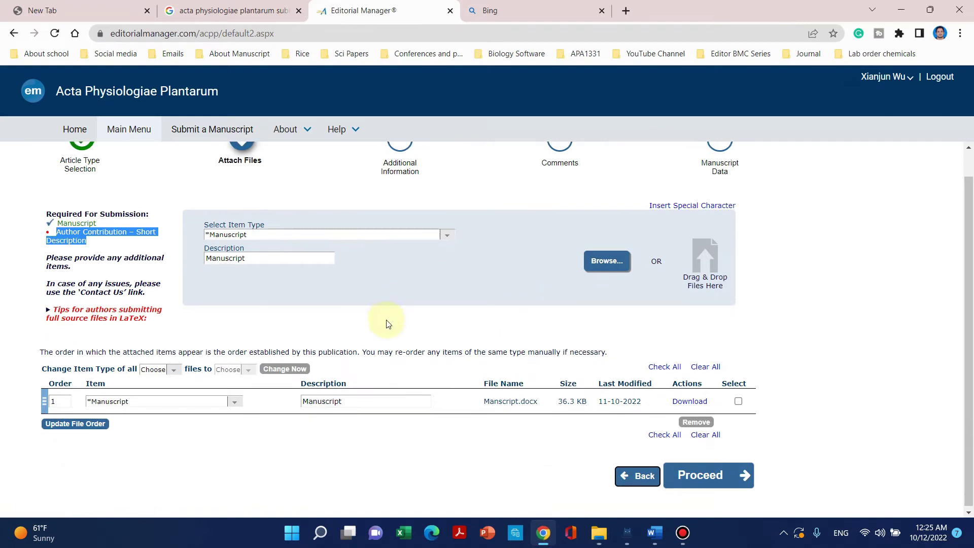
{"action": "left_click", "coordinate": [448, 235]}
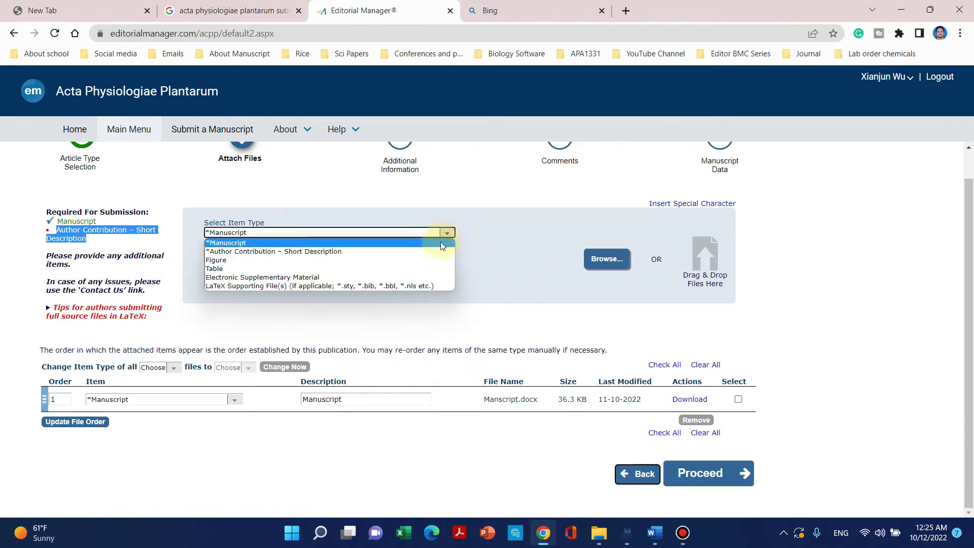
{"action": "left_click", "coordinate": [432, 252]}
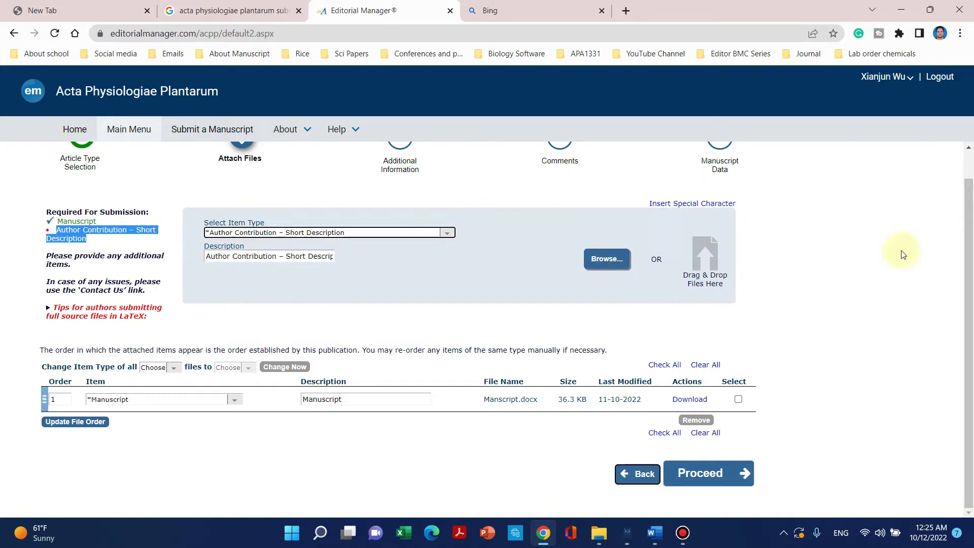
{"action": "mouse_move", "coordinate": [599, 534]}
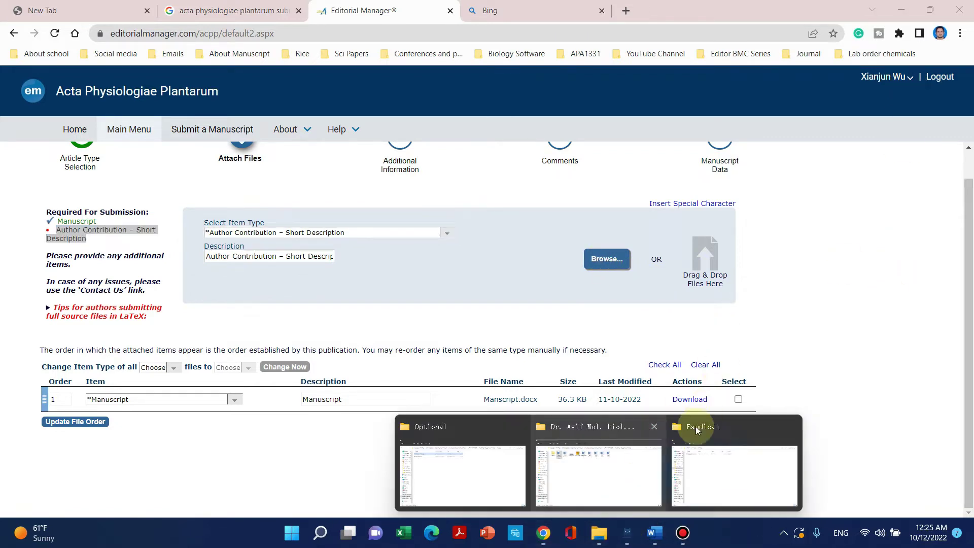
{"action": "left_click", "coordinate": [599, 463]}
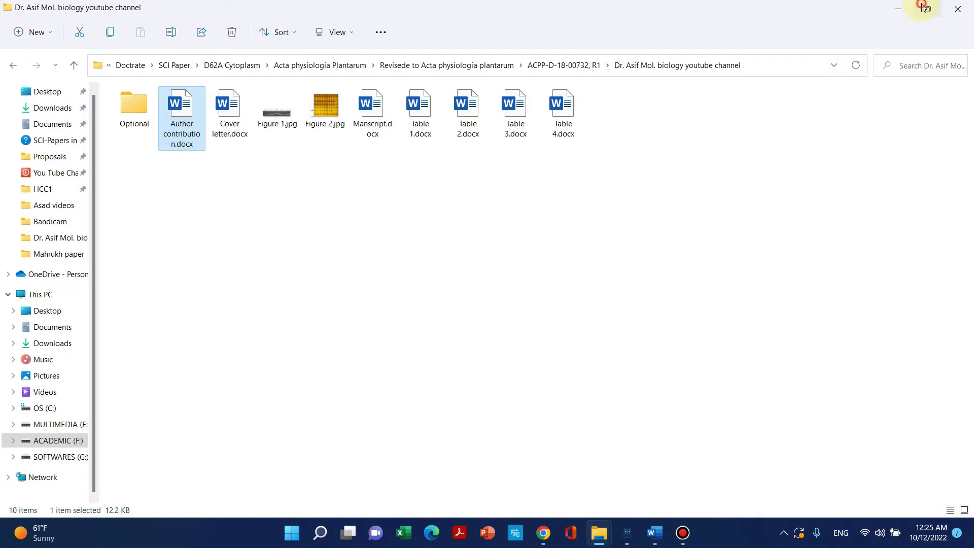
{"action": "left_click", "coordinate": [924, 7]}
{"action": "left_click_drag", "start_coordinate": [759, 218], "coordinate": [509, 264]}
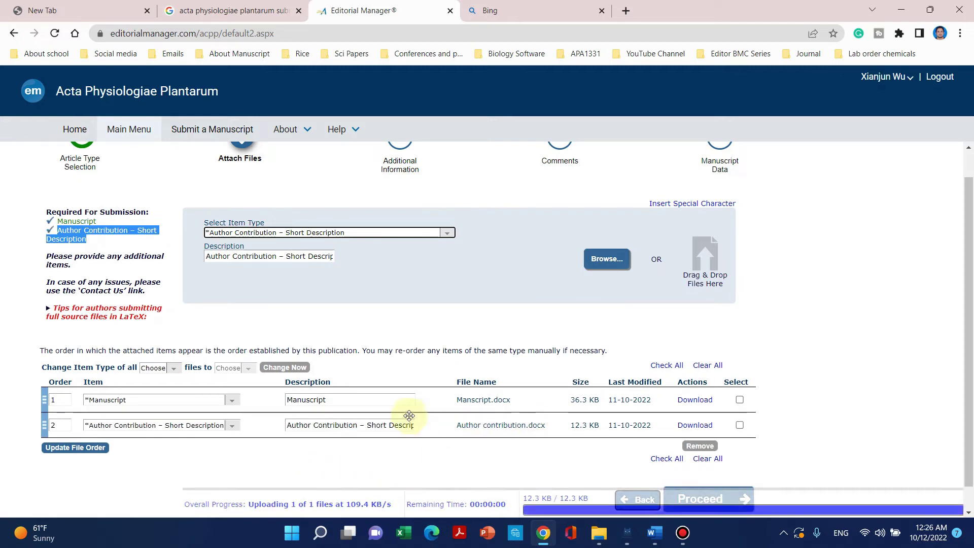
Confirm the uploaded file's item type and set the next item type to Figure.
{"action": "left_click", "coordinate": [232, 426]}
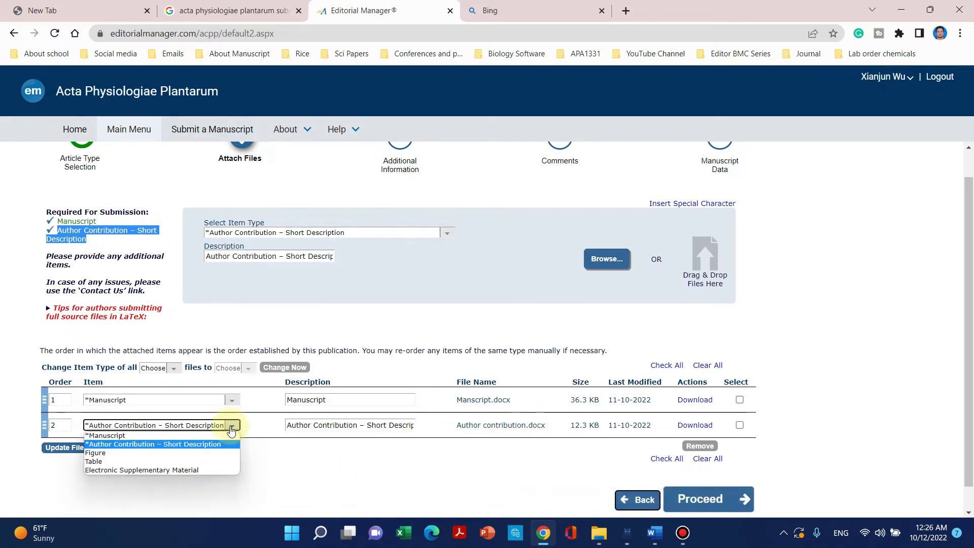
{"action": "left_click", "coordinate": [304, 456]}
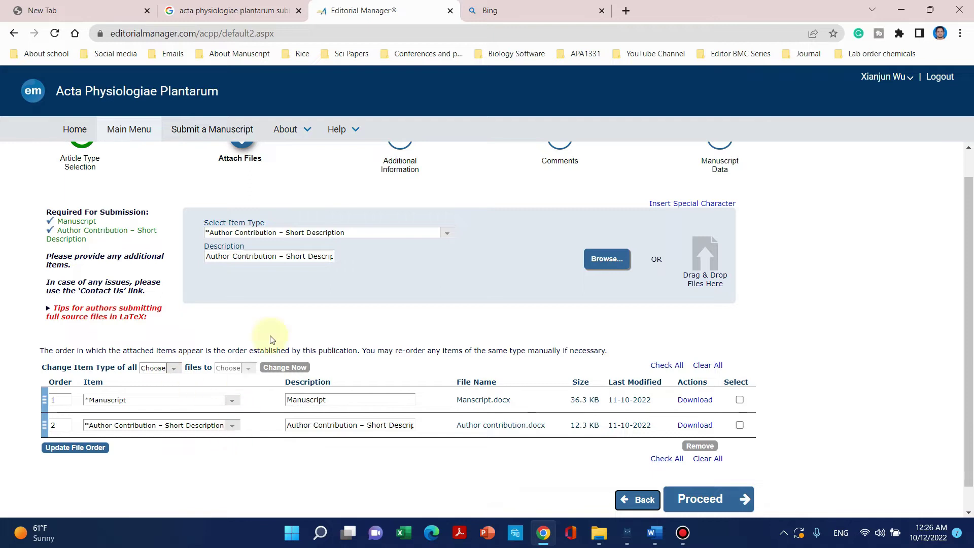
{"action": "left_click", "coordinate": [445, 234]}
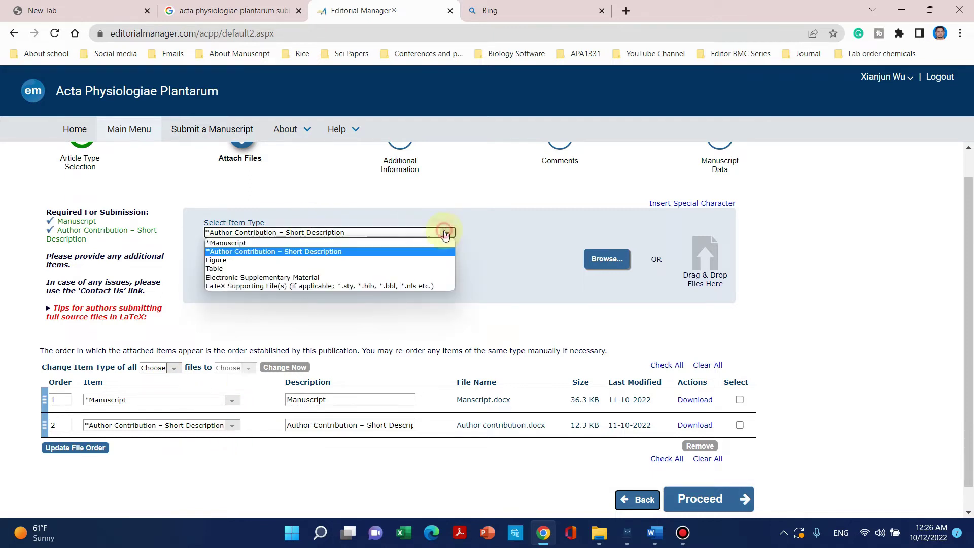
{"action": "left_click", "coordinate": [427, 260]}
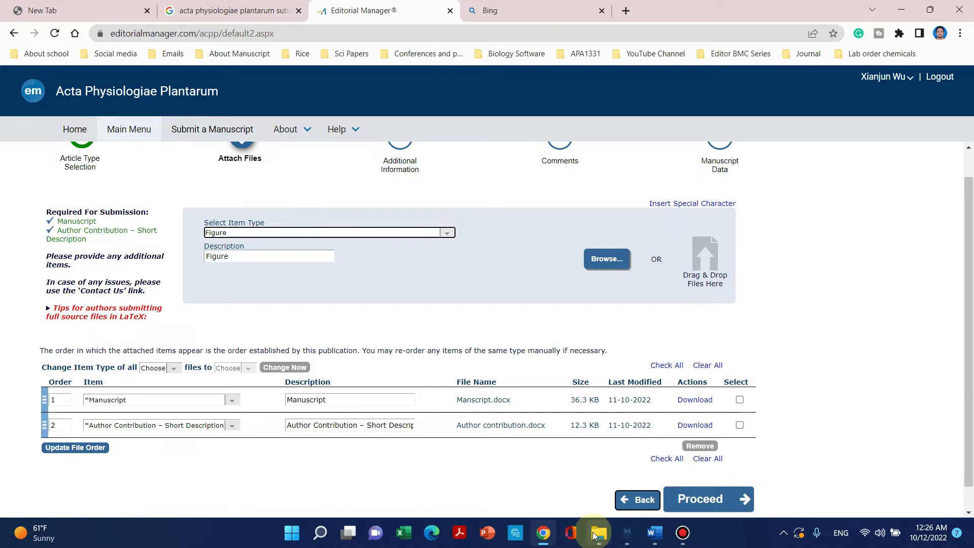
Upload Figure 1.jpg as a Figure item described Figure_1.
{"action": "mouse_move", "coordinate": [556, 535]}
{"action": "mouse_move", "coordinate": [598, 532]}
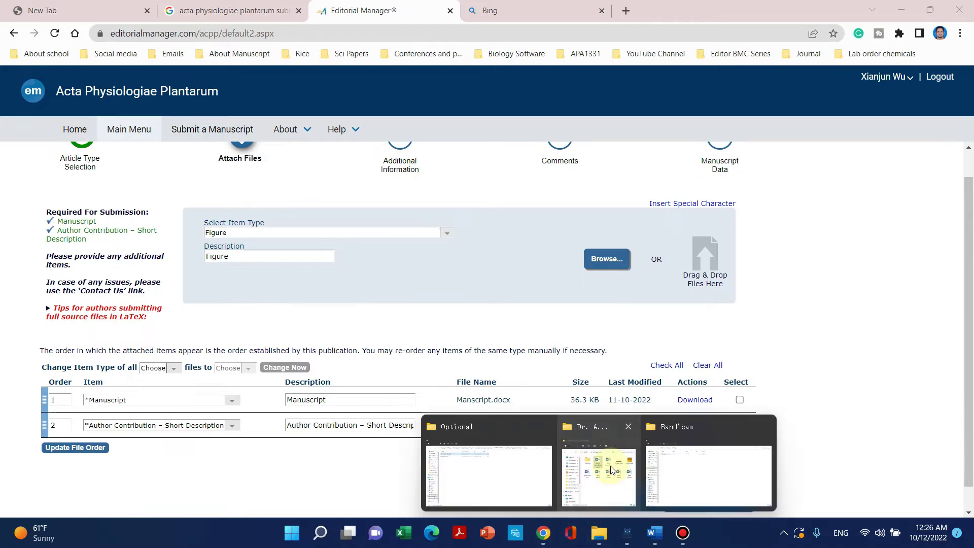
{"action": "left_click", "coordinate": [610, 465]}
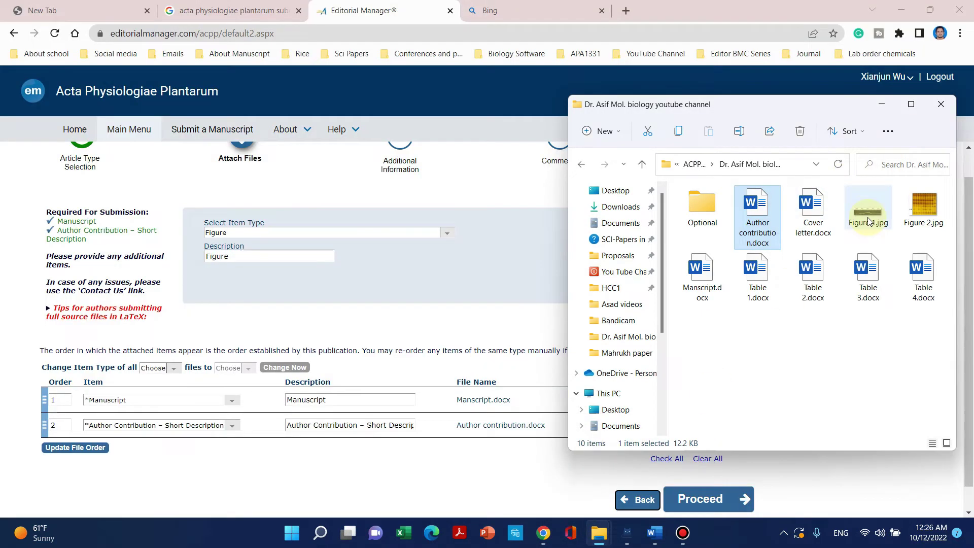
{"action": "left_click_drag", "start_coordinate": [868, 218], "coordinate": [502, 252]}
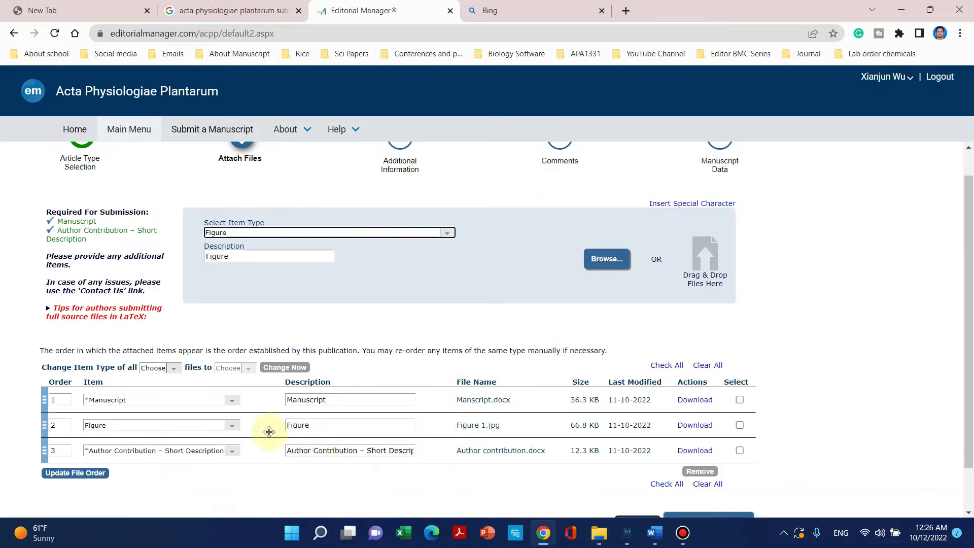
{"action": "left_click", "coordinate": [363, 425]}
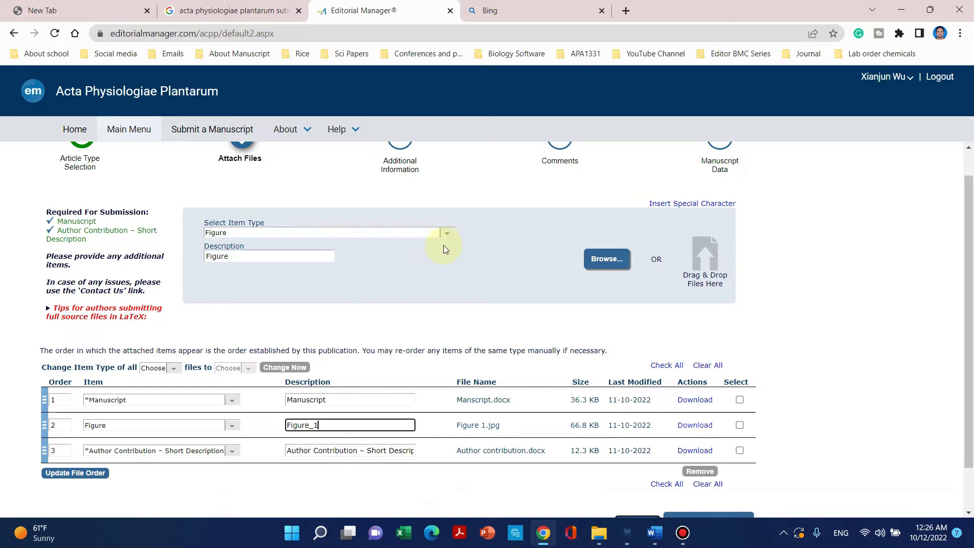
Upload Figure 2.jpg described Figure_2, then set the next item type to Table.
{"action": "left_click", "coordinate": [598, 532]}
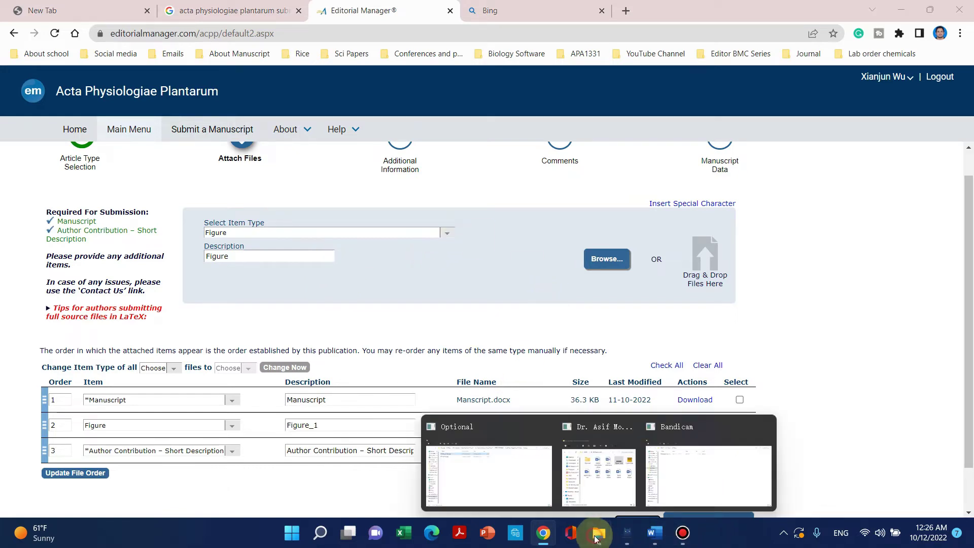
{"action": "left_click", "coordinate": [603, 482]}
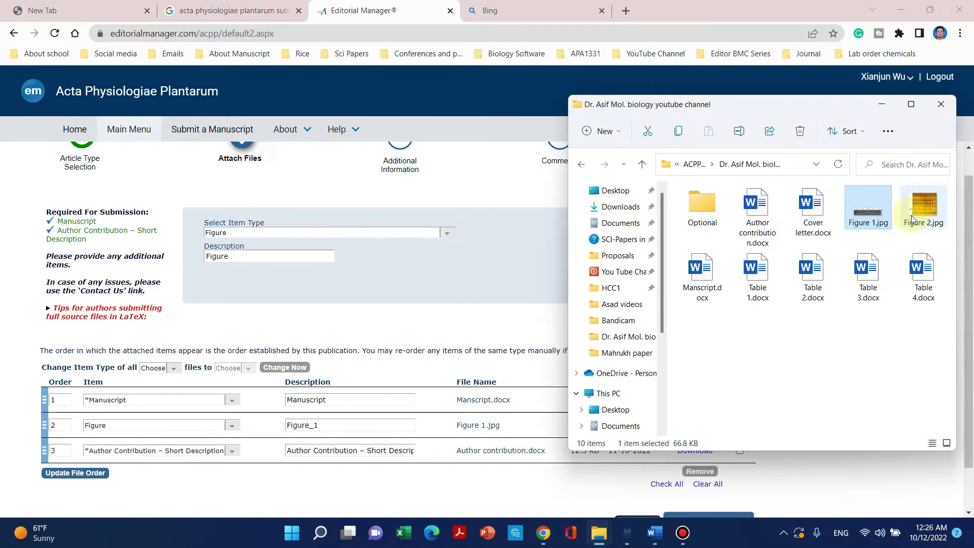
{"action": "left_click_drag", "start_coordinate": [920, 206], "coordinate": [508, 252]}
{"action": "scroll", "coordinate": [452, 304], "scroll_direction": "down", "scroll_amount": 1}
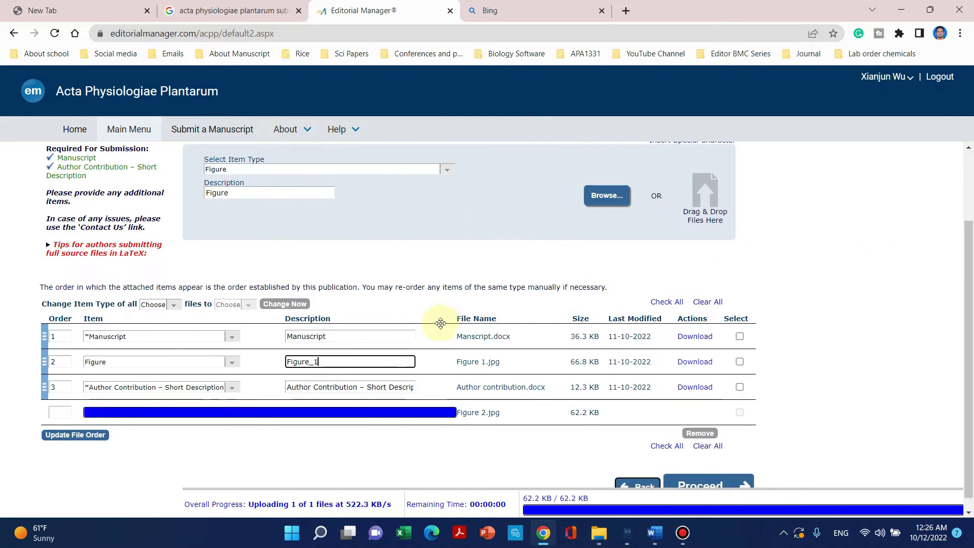
{"action": "left_click", "coordinate": [324, 401]}
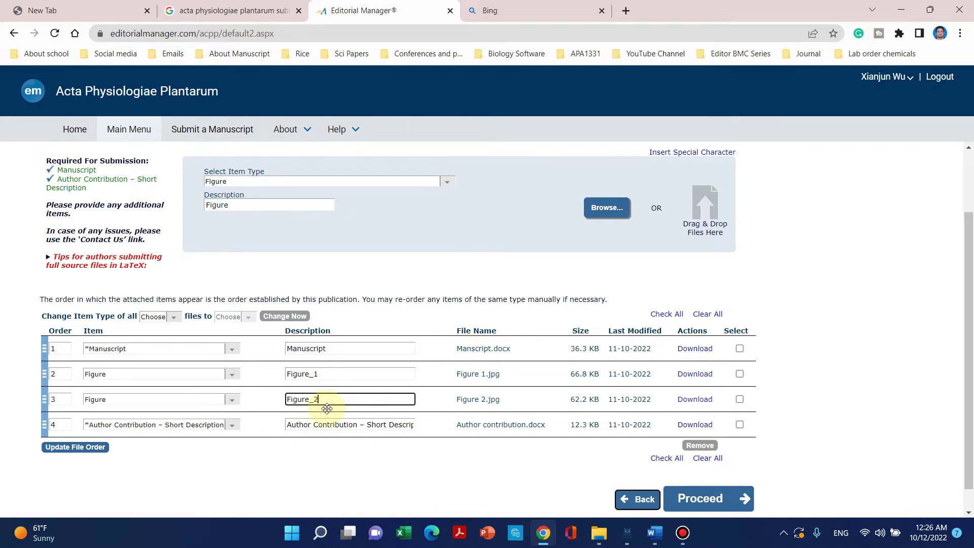
{"action": "left_click", "coordinate": [359, 461]}
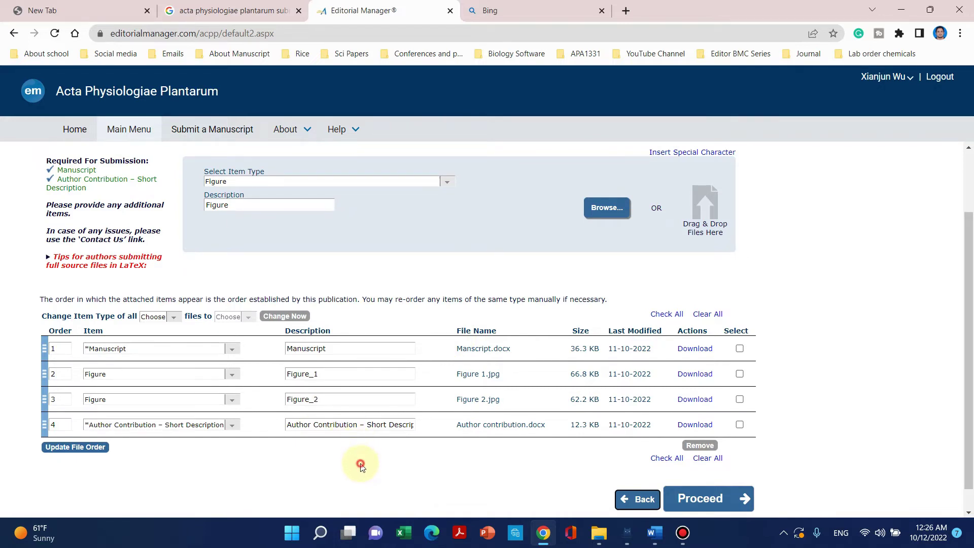
{"action": "left_click", "coordinate": [440, 188]}
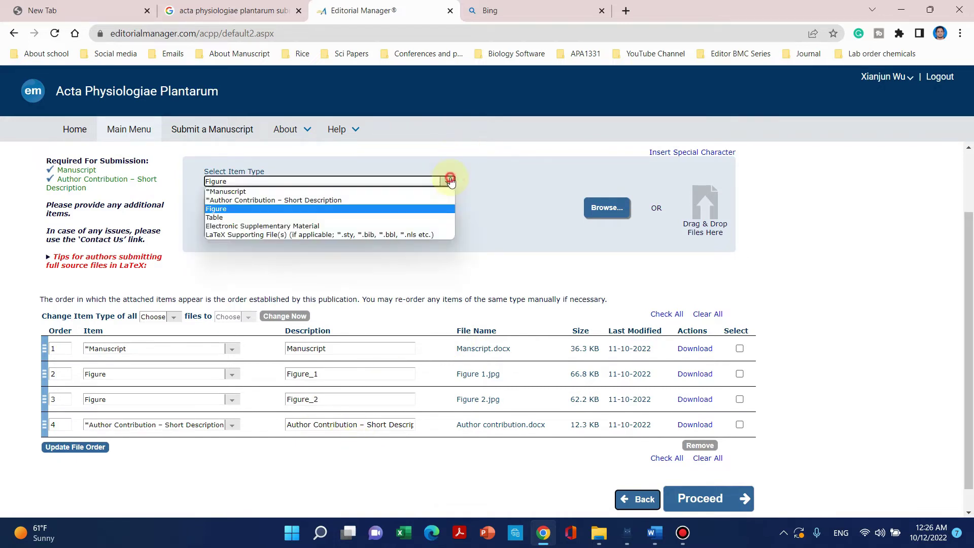
{"action": "left_click", "coordinate": [428, 218]}
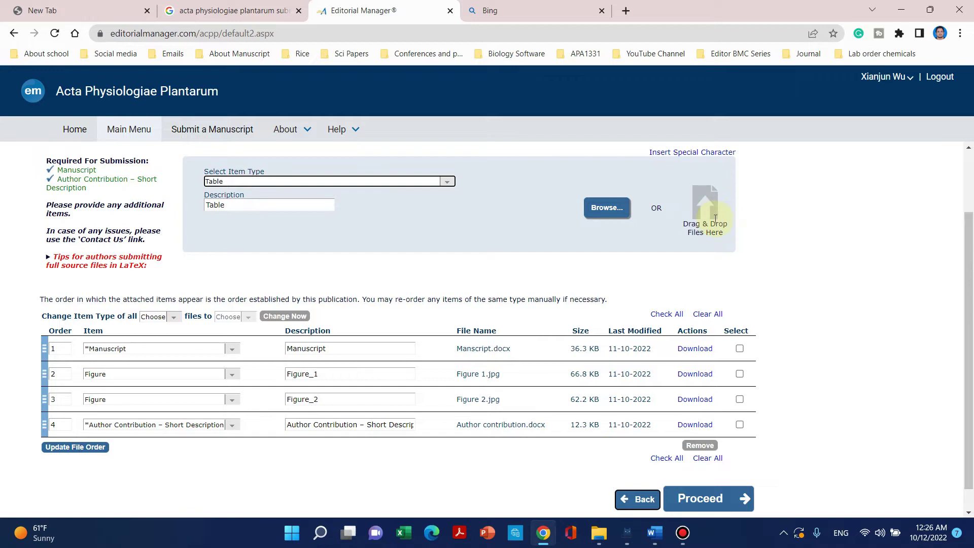
Browse to the manuscript folder and upload Table 1.docx through Table 4.docx together.
{"action": "left_click", "coordinate": [616, 209]}
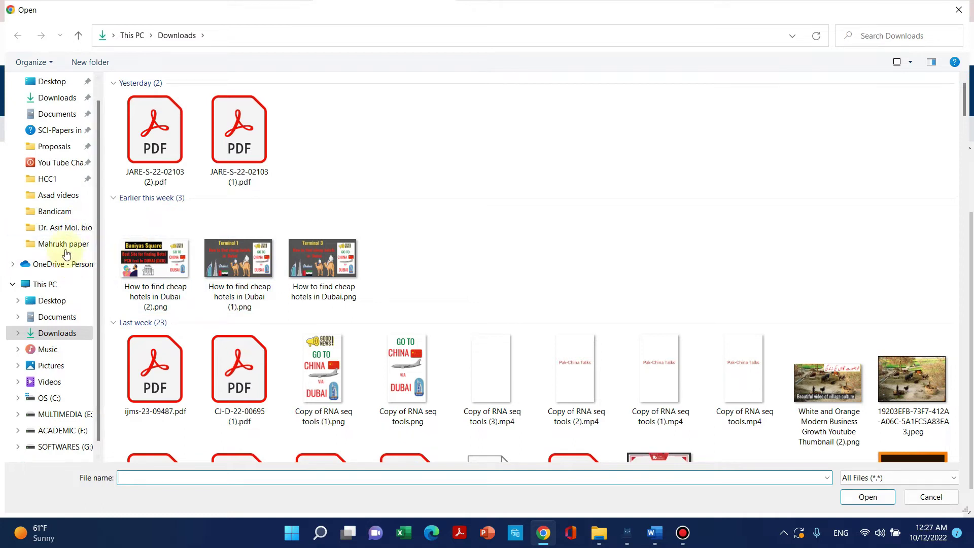
{"action": "left_click", "coordinate": [59, 229]}
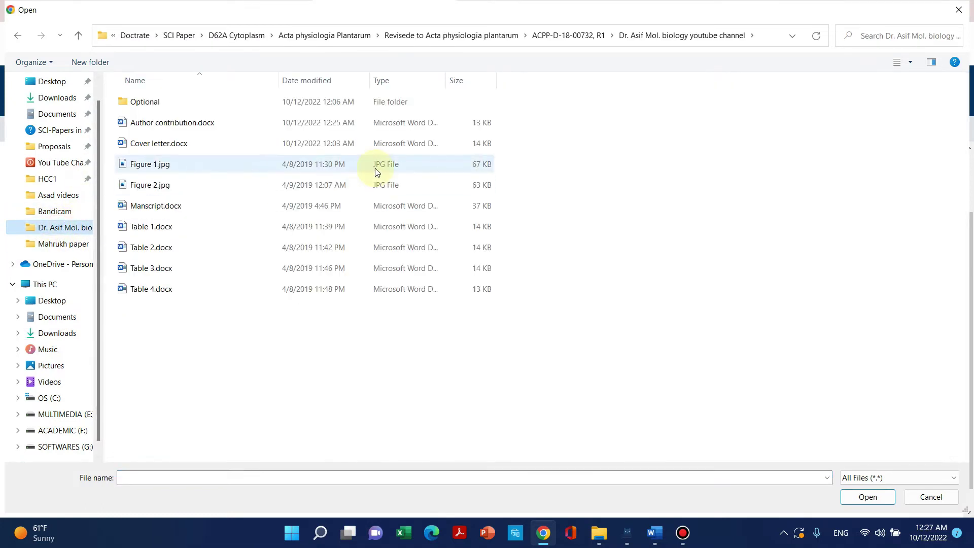
{"action": "left_click_drag", "start_coordinate": [207, 323], "coordinate": [231, 231]}
{"action": "left_click", "coordinate": [867, 497]}
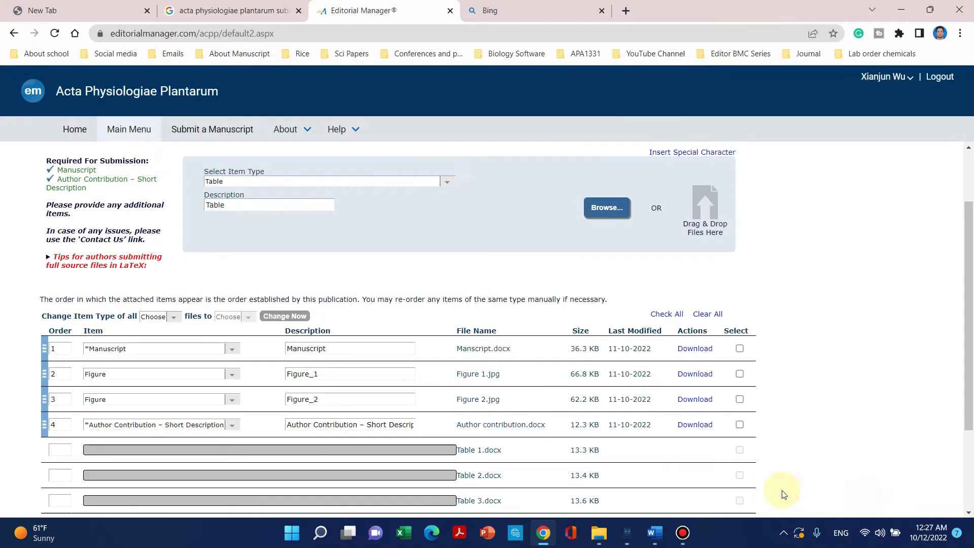
{"action": "scroll", "coordinate": [446, 326], "scroll_direction": "down", "scroll_amount": 3}
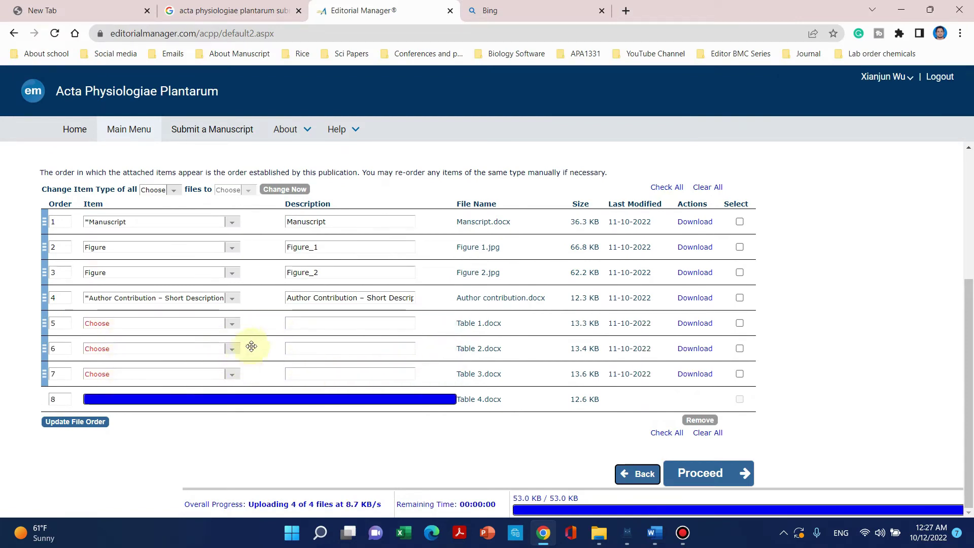
Set the item type of all four table files to Table.
{"action": "left_click", "coordinate": [232, 325]}
{"action": "left_click", "coordinate": [232, 325]}
{"action": "left_click", "coordinate": [232, 324]}
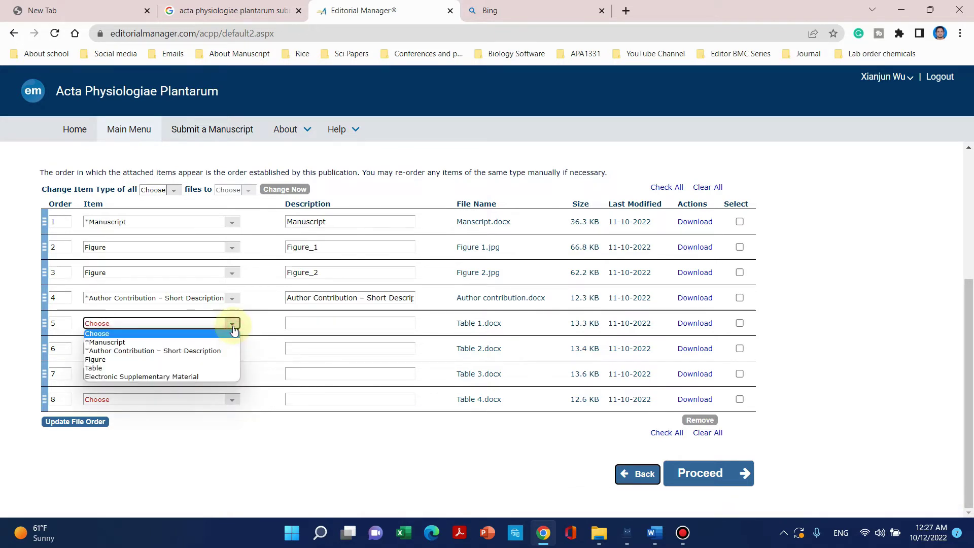
{"action": "left_click", "coordinate": [226, 368]}
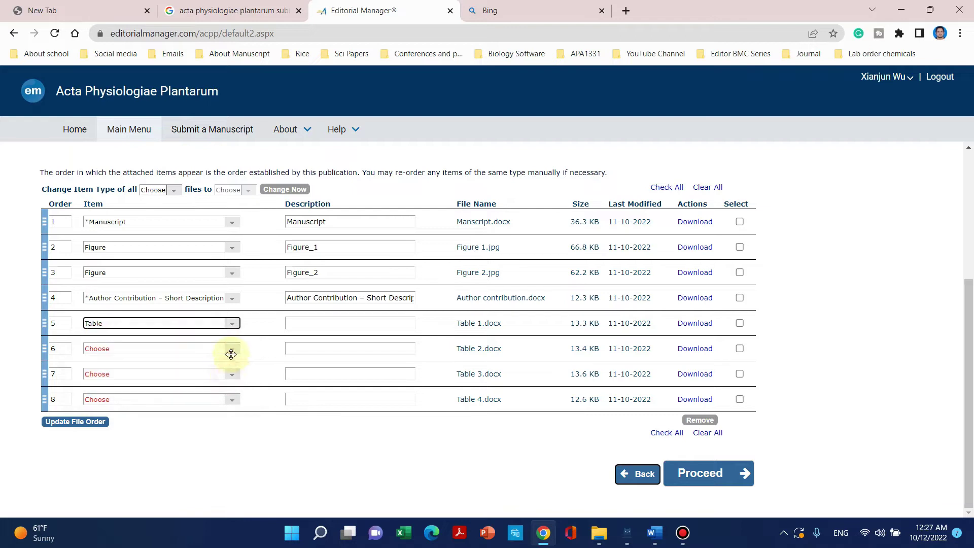
{"action": "left_click", "coordinate": [232, 349]}
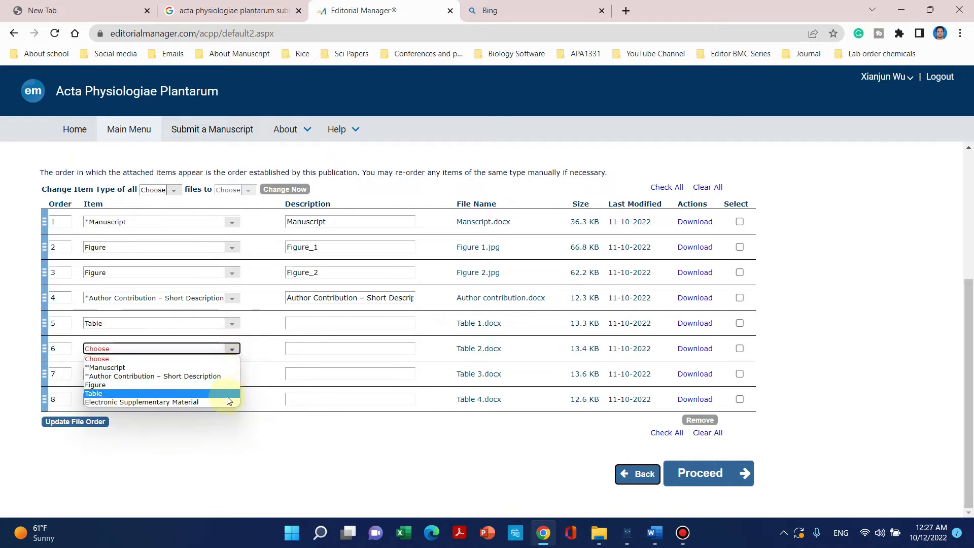
{"action": "left_click", "coordinate": [226, 395]}
{"action": "left_click", "coordinate": [231, 374]}
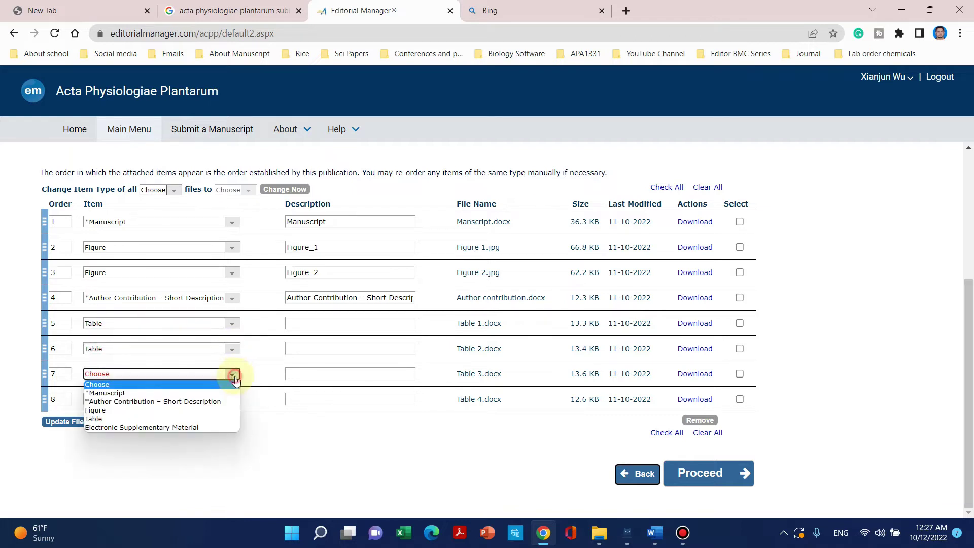
{"action": "left_click", "coordinate": [222, 418]}
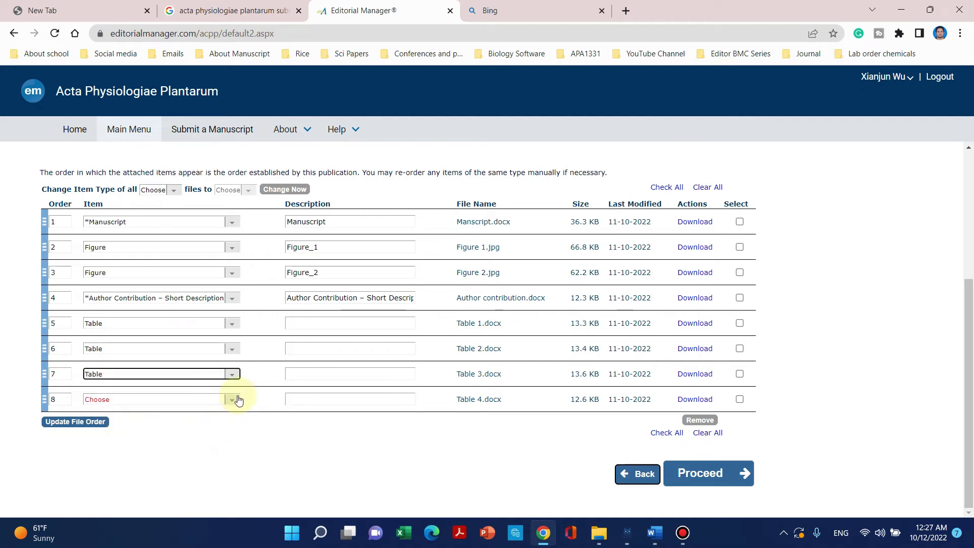
{"action": "left_click", "coordinate": [233, 400]}
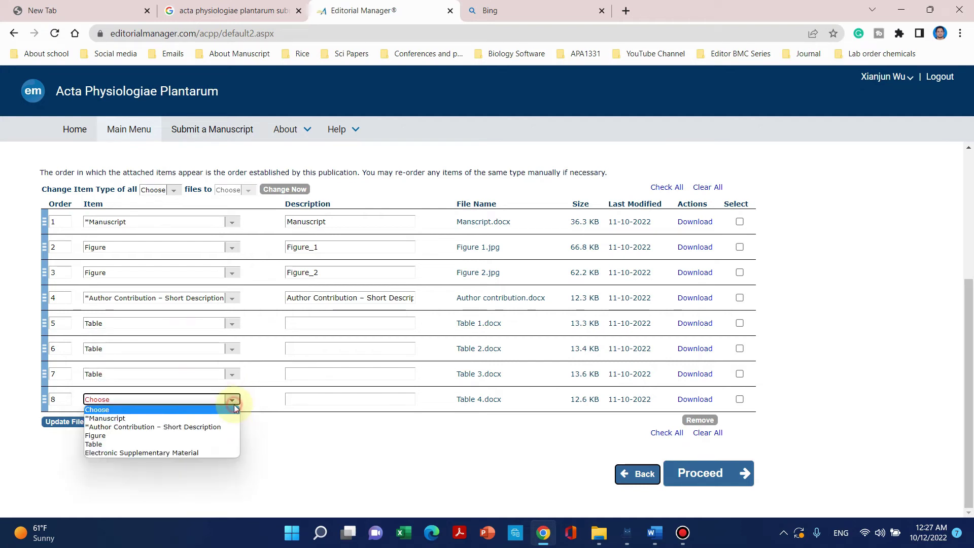
{"action": "left_click", "coordinate": [224, 443]}
Describe the four table rows as Table 1, Table 2, Table 3 and Table 4.
{"action": "left_click", "coordinate": [327, 324]}
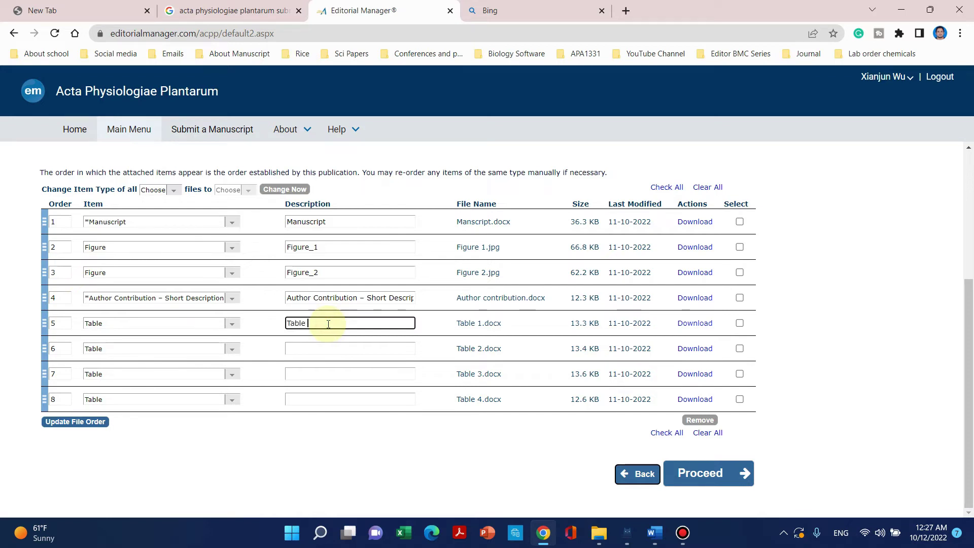
{"action": "type", "text": "Table 1"}
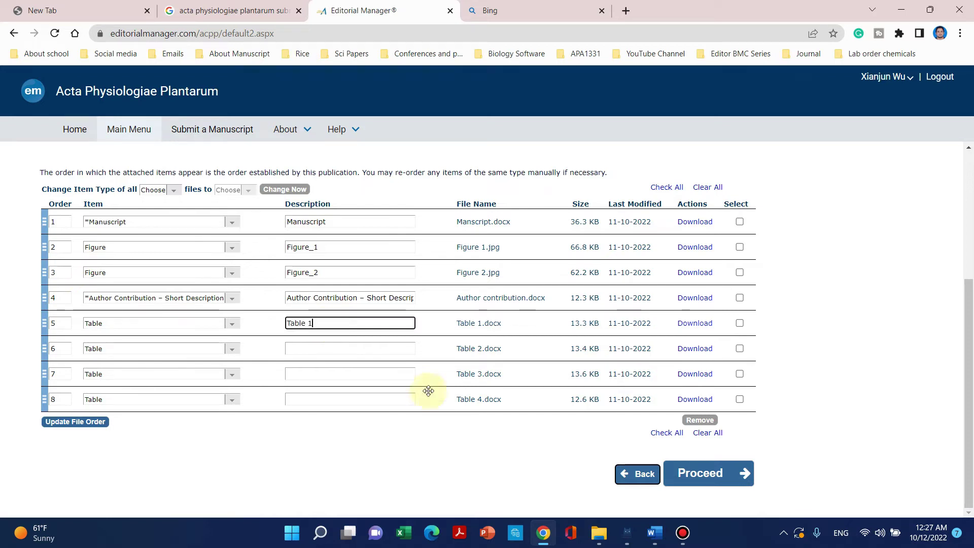
{"action": "left_click", "coordinate": [360, 348]}
{"action": "type", "text": "Table 2"}
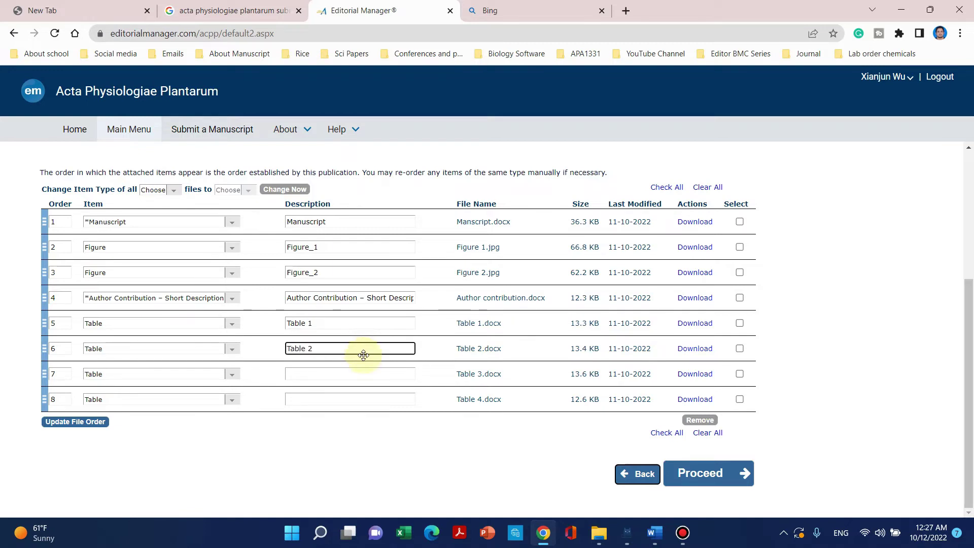
{"action": "left_click", "coordinate": [366, 375]}
{"action": "type", "text": "Tab"}
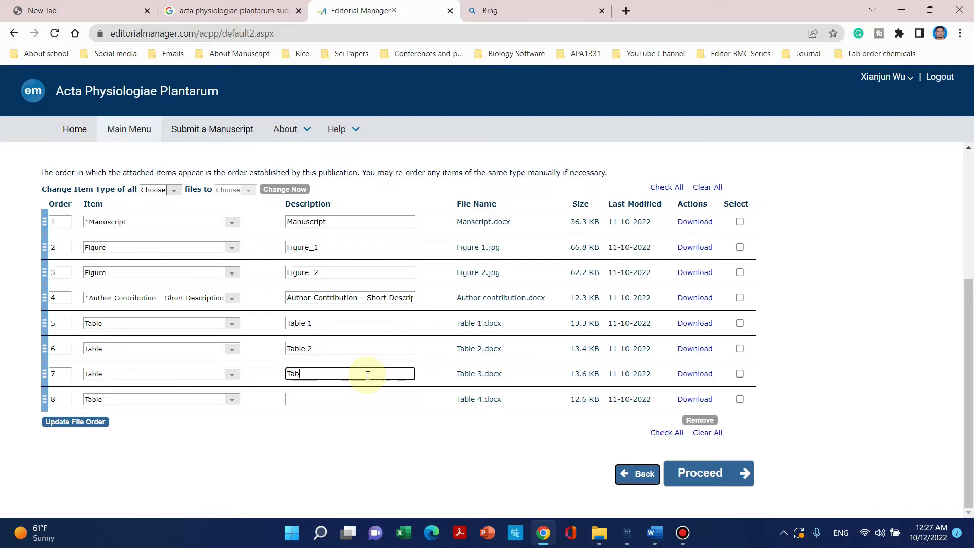
{"action": "type", "text": "le 3"}
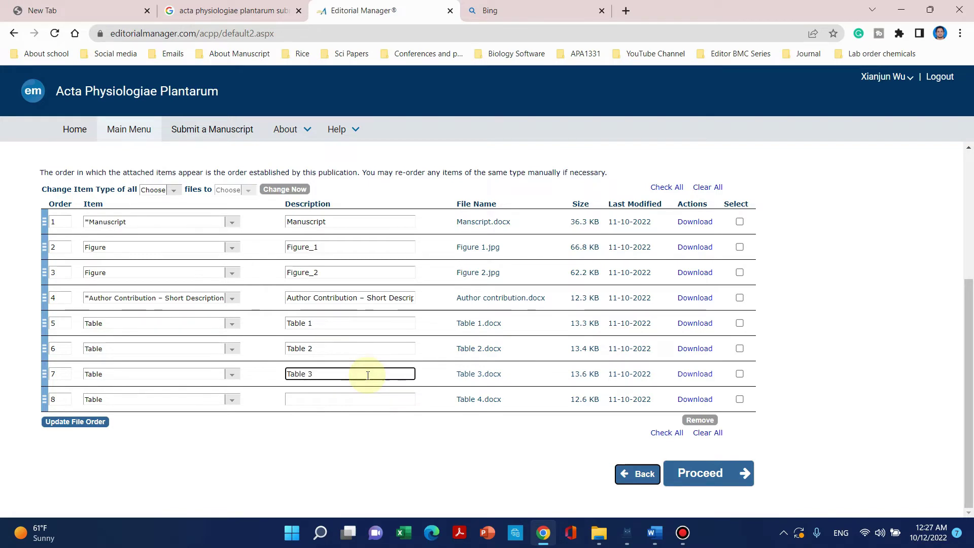
{"action": "left_click", "coordinate": [348, 400]}
{"action": "type", "text": "Ta"}
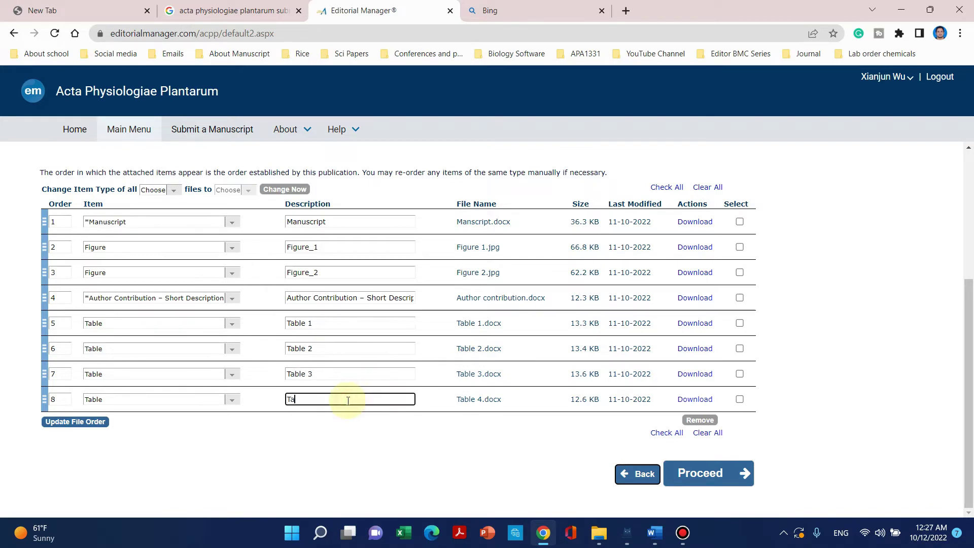
{"action": "type", "text": "ble"}
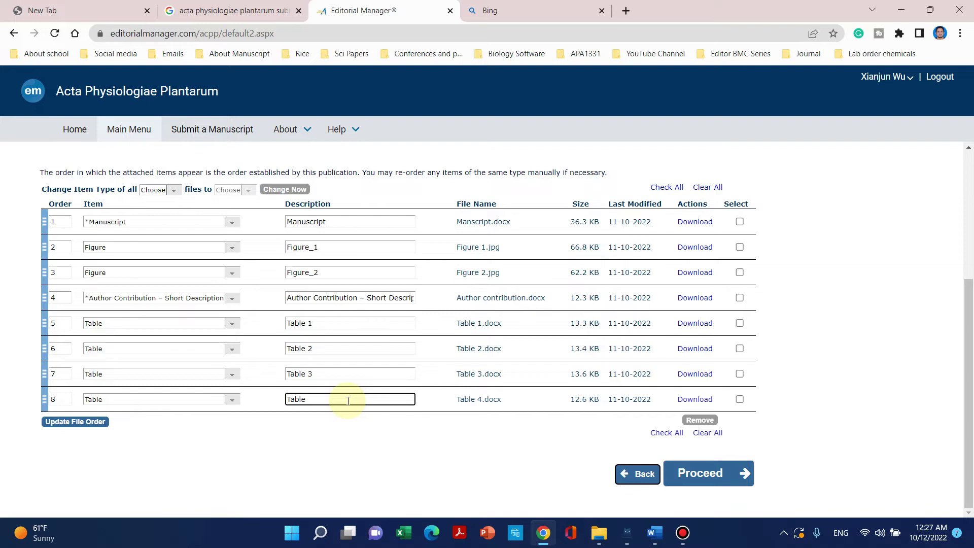
{"action": "type", "text": " 4"}
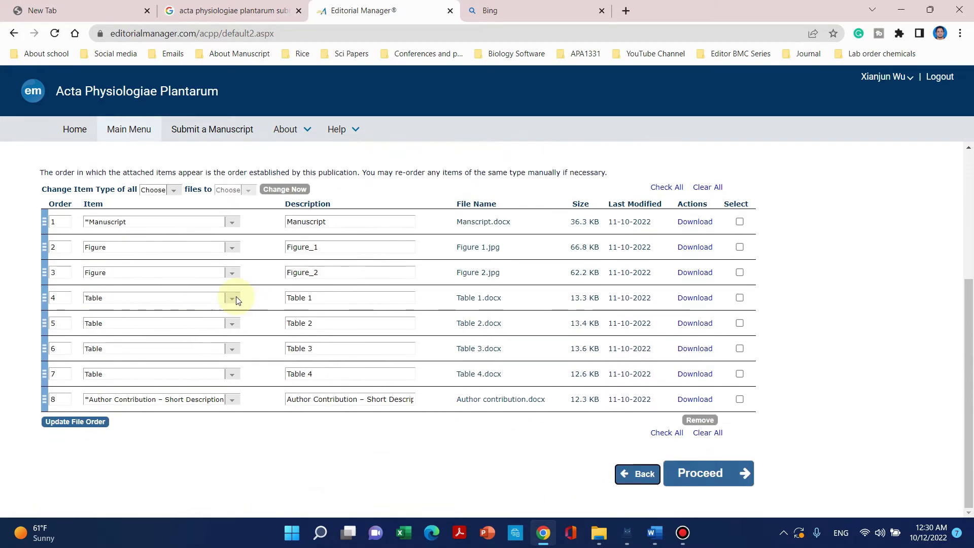
Drag the Author Contribution row below the tables and proceed to Additional Information.
{"action": "scroll", "coordinate": [168, 243], "scroll_direction": "up", "scroll_amount": 2}
{"action": "scroll", "coordinate": [109, 261], "scroll_direction": "down", "scroll_amount": 2}
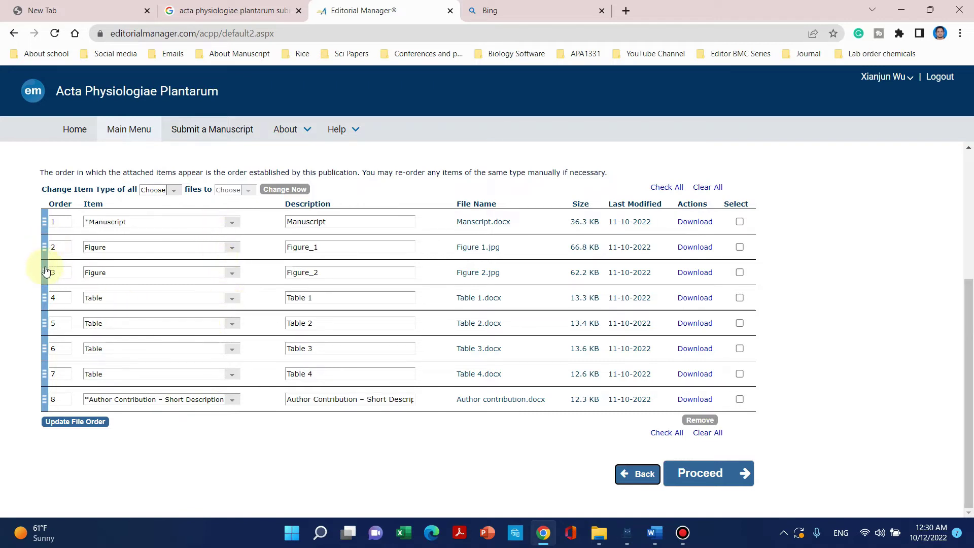
{"action": "mouse_move", "coordinate": [44, 249]}
{"action": "left_mouse_down"}
{"action": "mouse_move", "coordinate": [43, 268]}
{"action": "mouse_move", "coordinate": [42, 246]}
{"action": "left_mouse_up"}
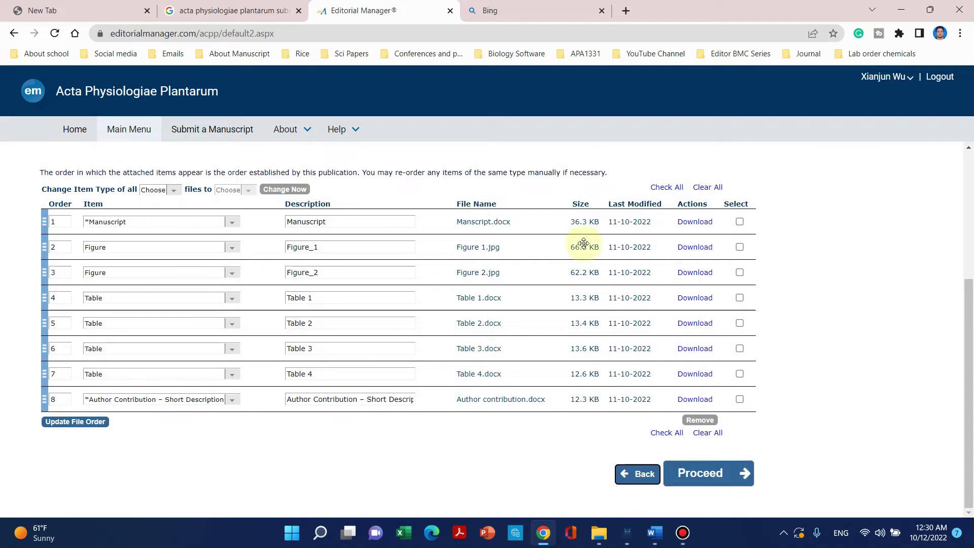
{"action": "left_click", "coordinate": [693, 473]}
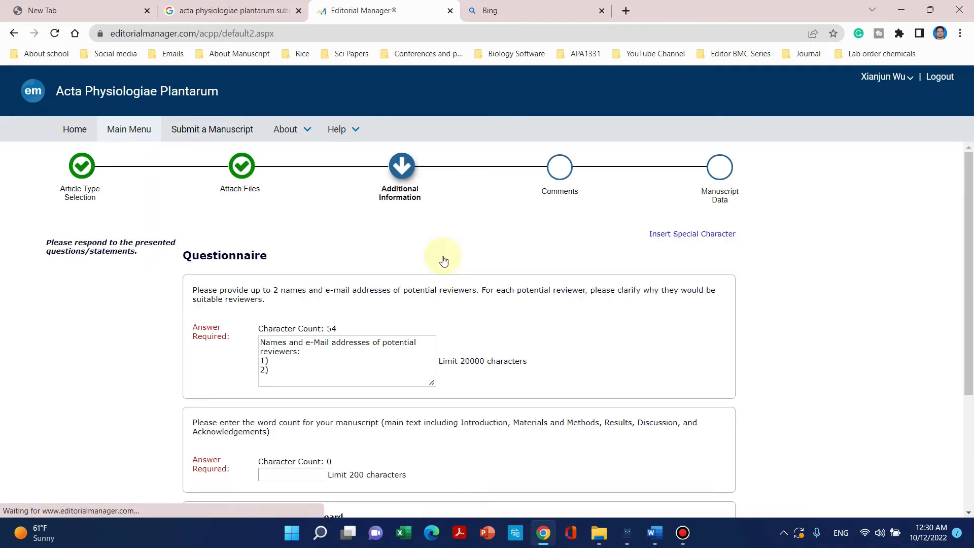
Place the cursor in the potential reviewers answer on the Additional Information page.
{"action": "scroll", "coordinate": [431, 264], "scroll_direction": "down", "scroll_amount": 3}
{"action": "left_click", "coordinate": [352, 260]}
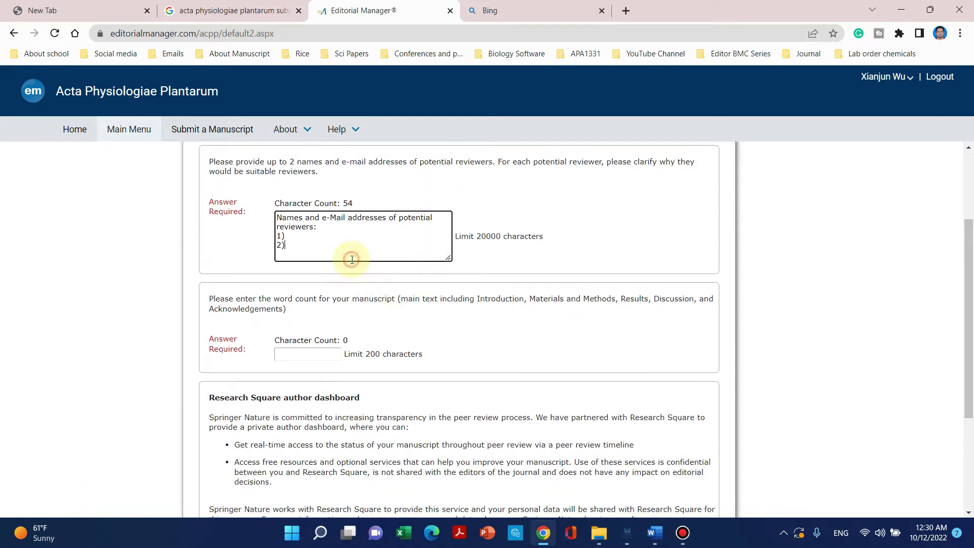
{"action": "scroll", "coordinate": [316, 297], "scroll_direction": "up", "scroll_amount": 3}
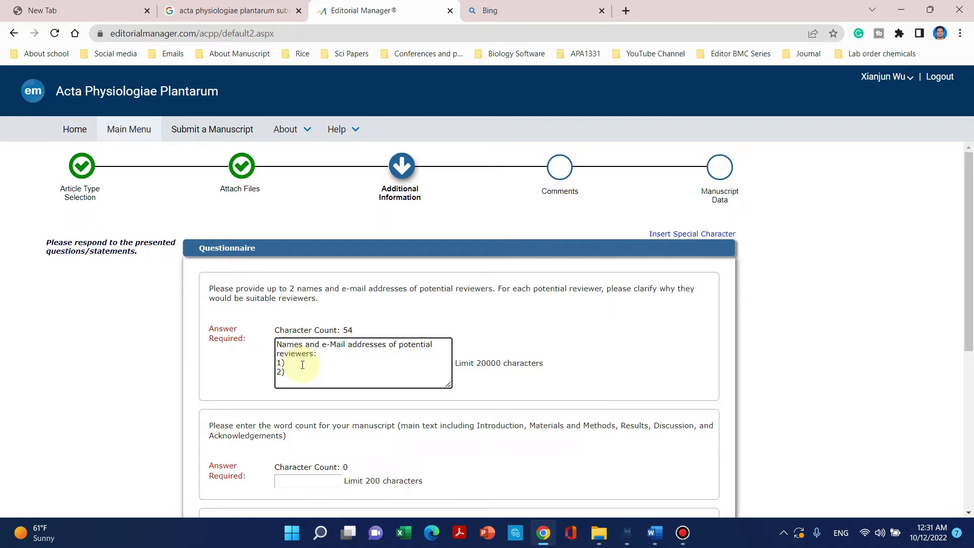
Maximize the manuscript folder and open Reviwers.docx from the Optional subfolder.
{"action": "left_click", "coordinate": [598, 532]}
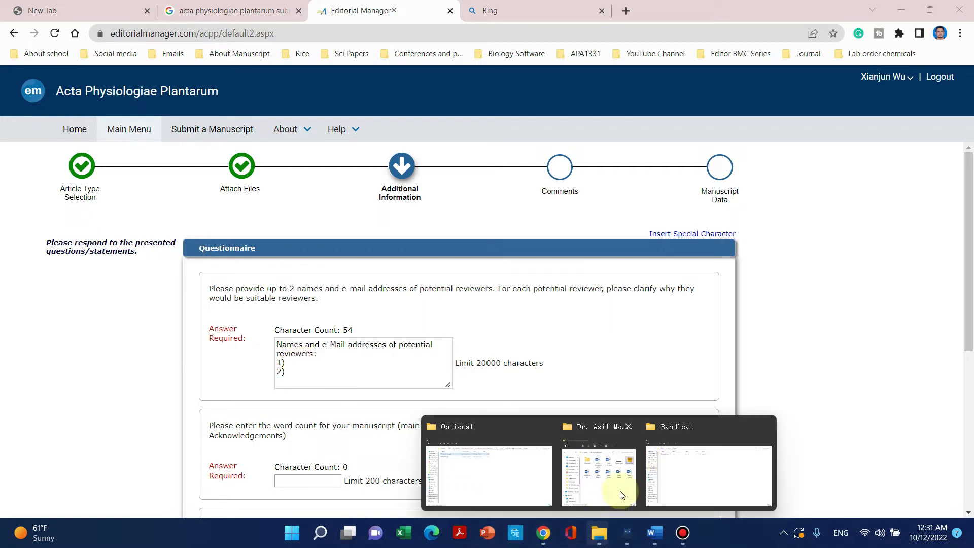
{"action": "left_click", "coordinate": [584, 479]}
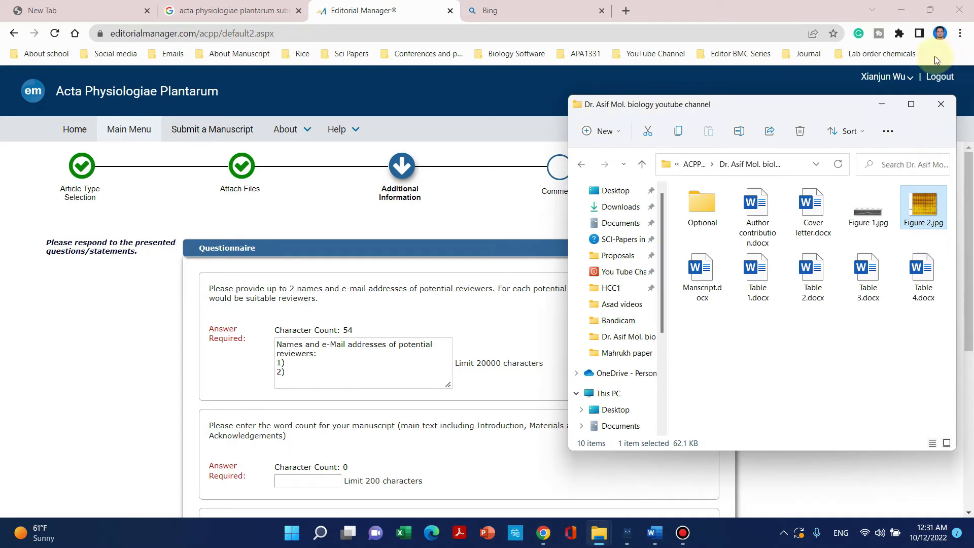
{"action": "left_click", "coordinate": [911, 104]}
{"action": "double_click", "coordinate": [133, 108]}
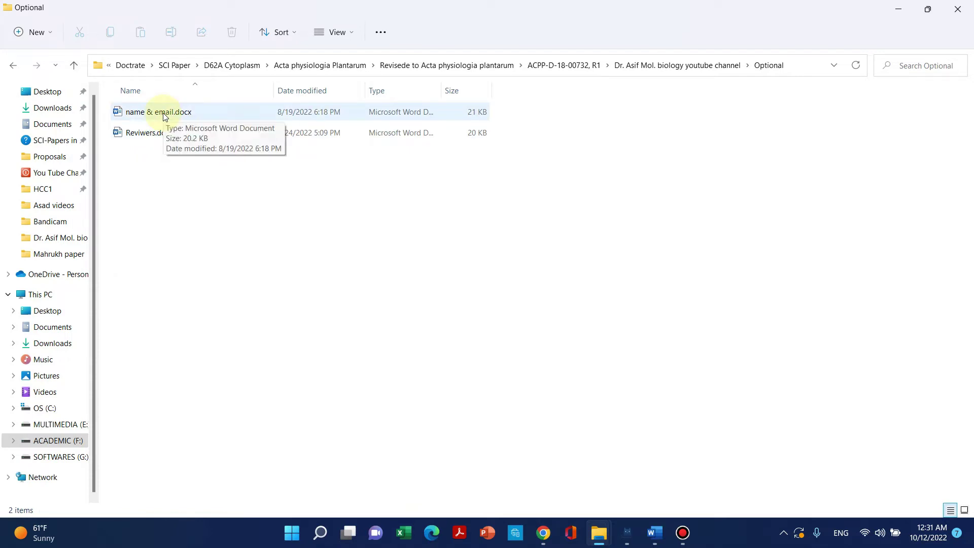
{"action": "double_click", "coordinate": [165, 133]}
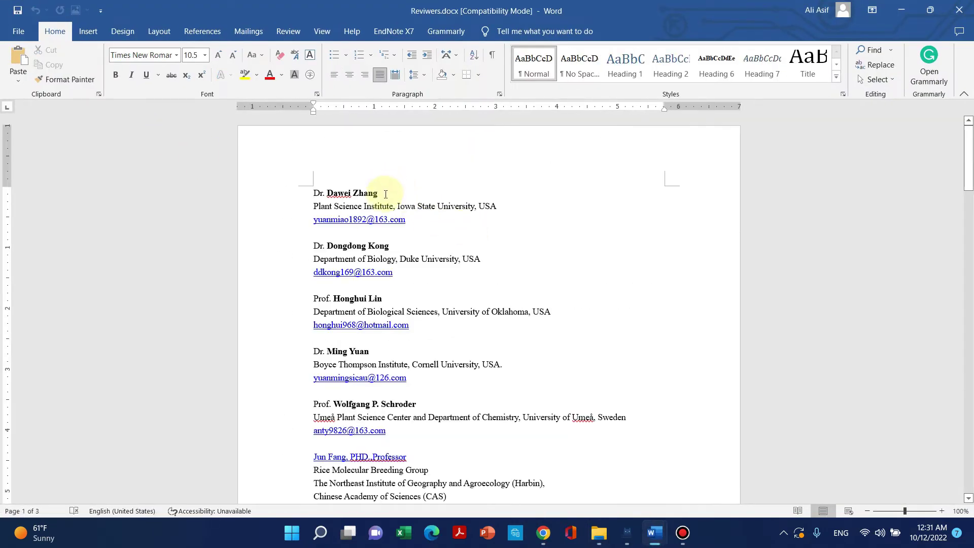
Copy the first reviewer's name from Reviwers.docx into slot 1) of the answer.
{"action": "left_click_drag", "start_coordinate": [375, 192], "coordinate": [315, 188]}
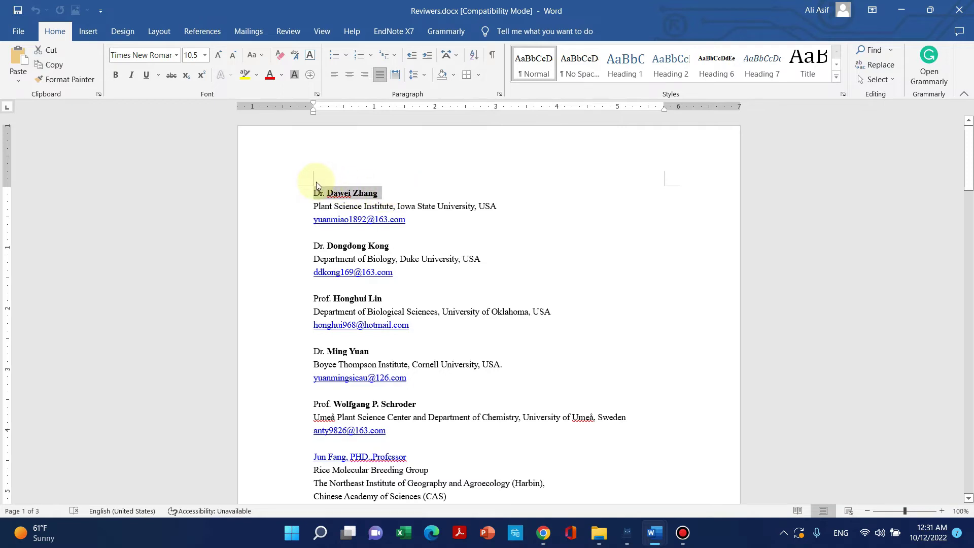
{"action": "left_click", "coordinate": [901, 10]}
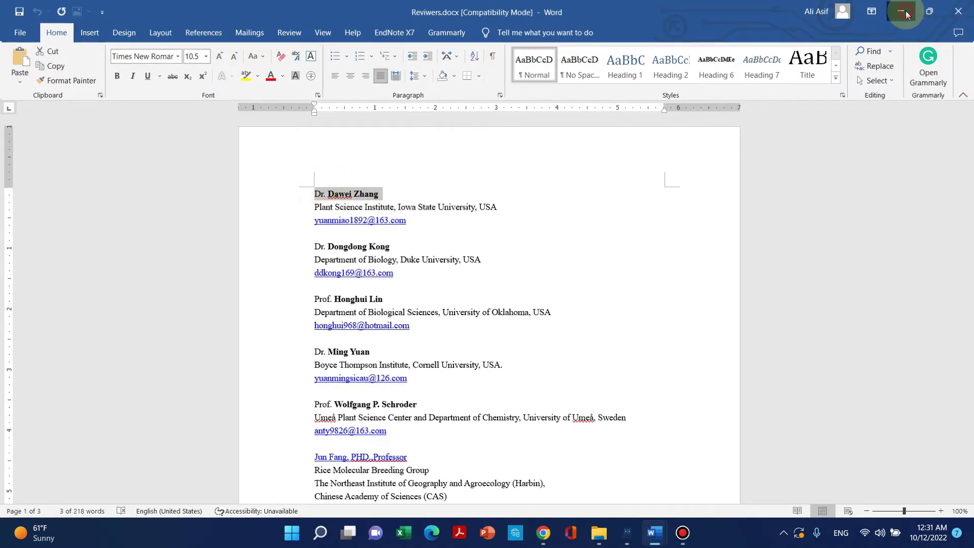
{"action": "left_click", "coordinate": [543, 532]}
{"action": "left_click", "coordinate": [330, 354]}
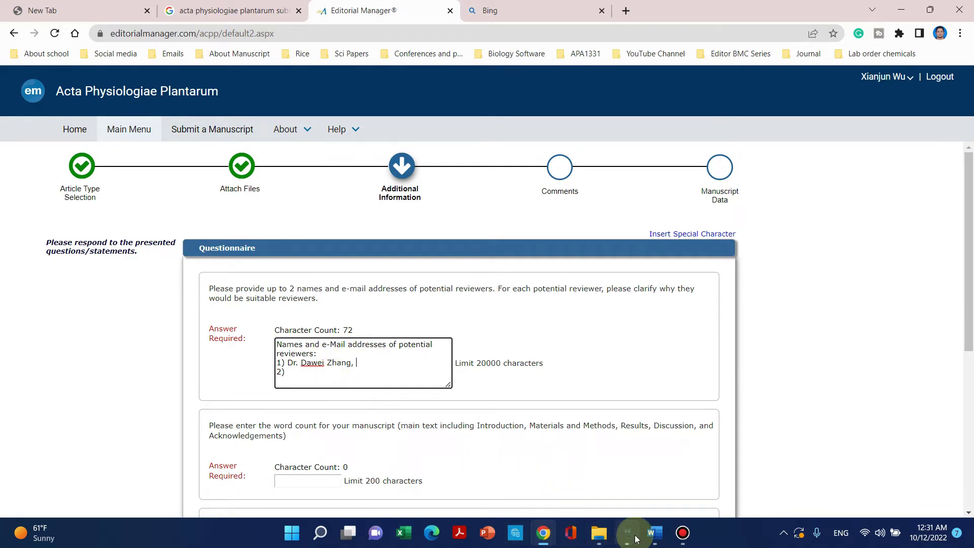
Add the first reviewer's Plant Science Institute, Iowa State University, USA affiliation and e-mail.
{"action": "mouse_move", "coordinate": [655, 533]}
{"action": "left_click", "coordinate": [702, 473]}
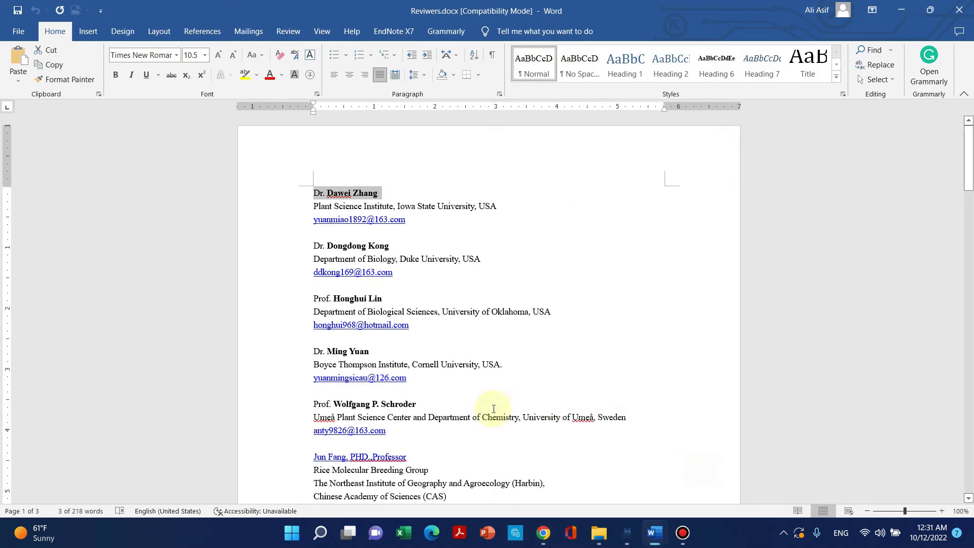
{"action": "left_click_drag", "start_coordinate": [419, 221], "coordinate": [317, 210]}
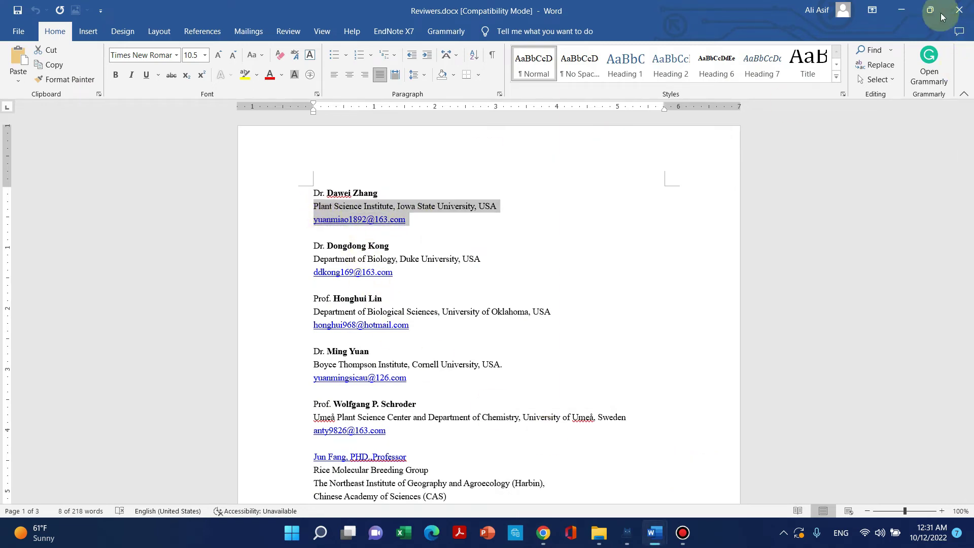
{"action": "left_click", "coordinate": [901, 10]}
{"action": "key", "text": "ctrl+v"}
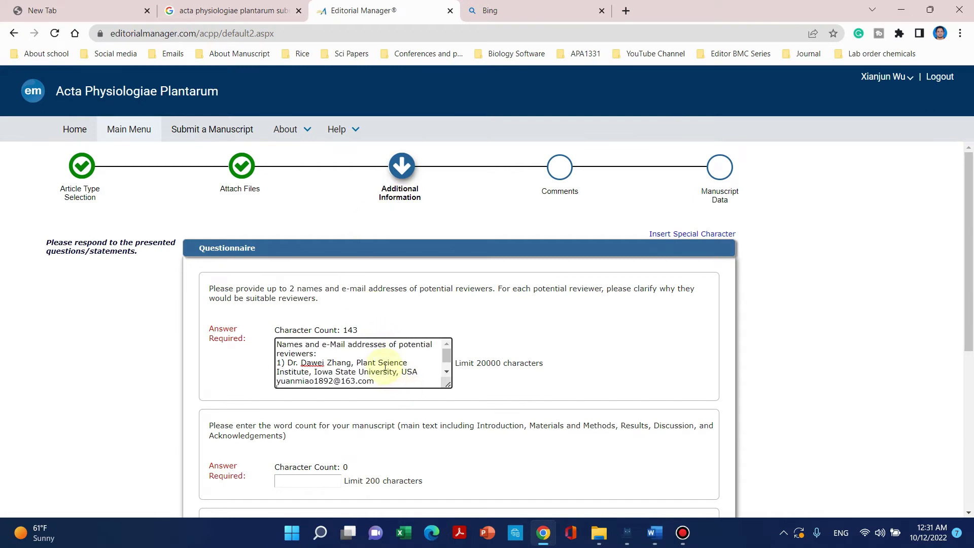
{"action": "key", "text": "Down"}
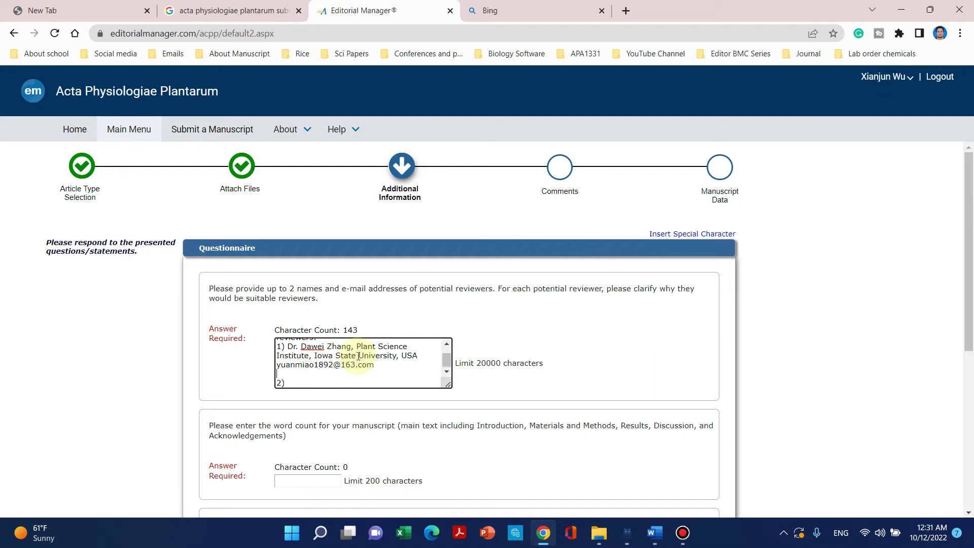
{"action": "left_click_drag", "start_coordinate": [355, 346], "coordinate": [417, 353]}
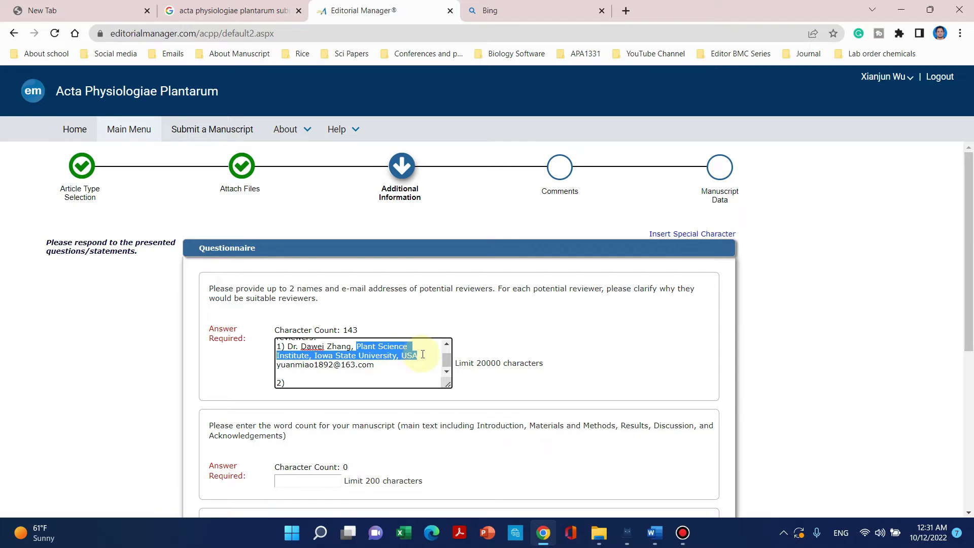
{"action": "left_click", "coordinate": [401, 365]}
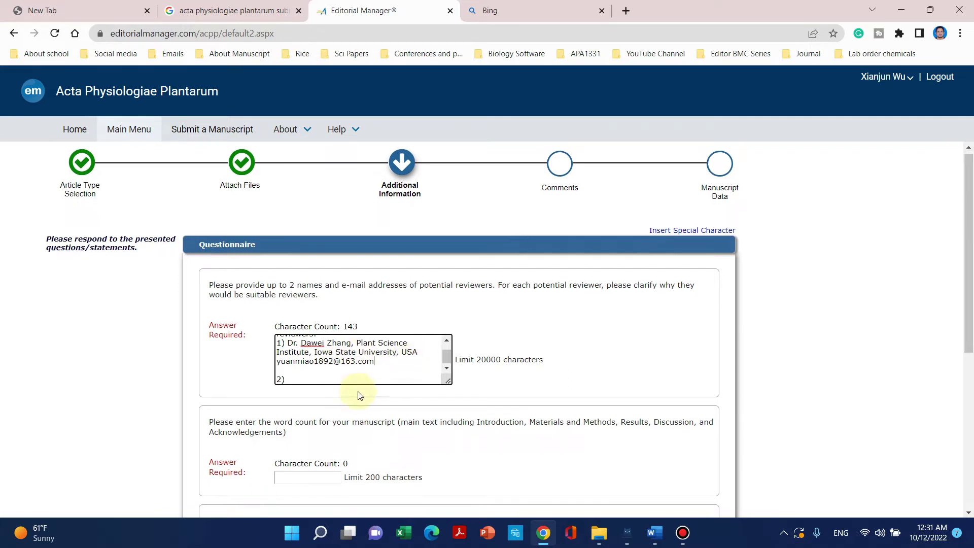
{"action": "scroll", "coordinate": [359, 391], "scroll_direction": "down", "scroll_amount": 1}
{"action": "mouse_move", "coordinate": [599, 533]}
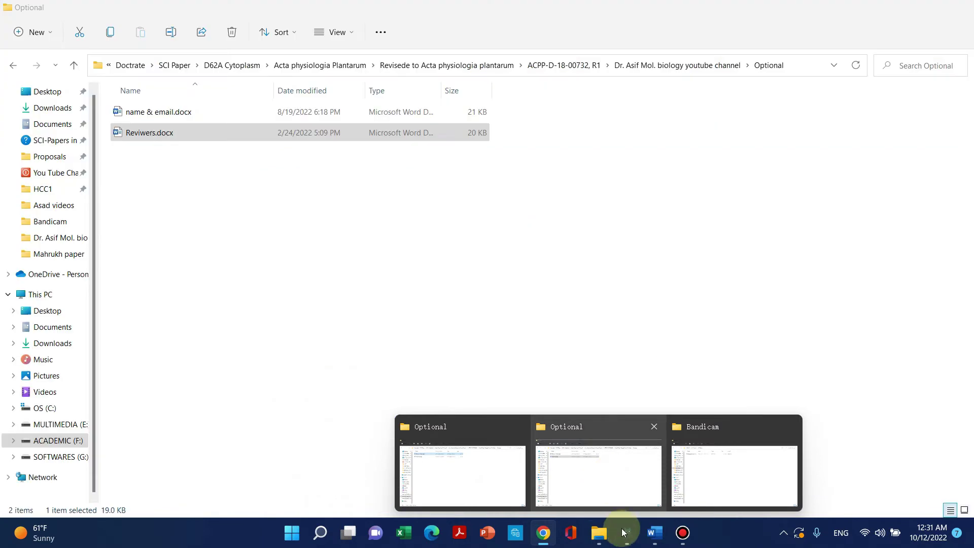
Copy the second reviewer's name, University of L'Aquila, Italy affiliation and e-mail into slot 2).
{"action": "left_click", "coordinate": [599, 540]}
{"action": "mouse_move", "coordinate": [599, 542]}
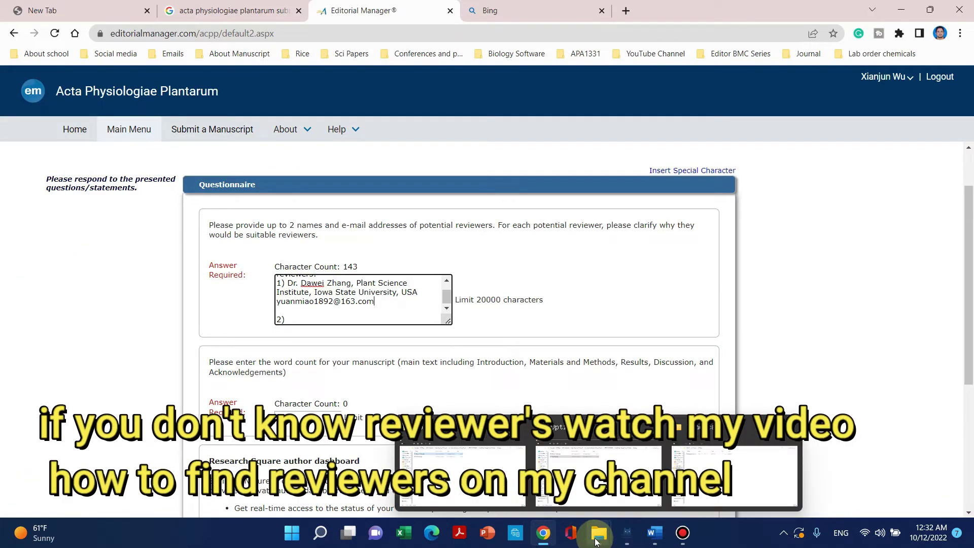
{"action": "left_click", "coordinate": [654, 533]}
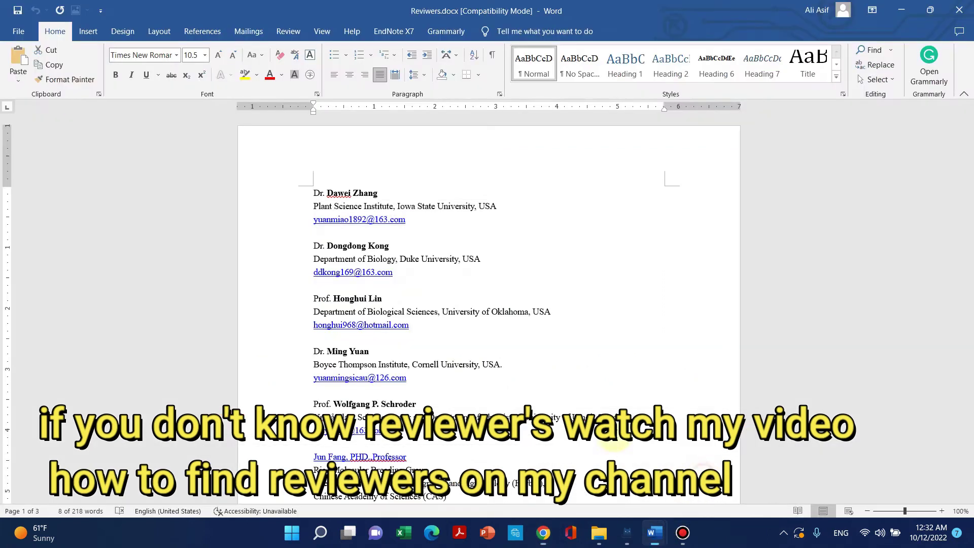
{"action": "scroll", "coordinate": [388, 325], "scroll_direction": "down", "scroll_amount": 5}
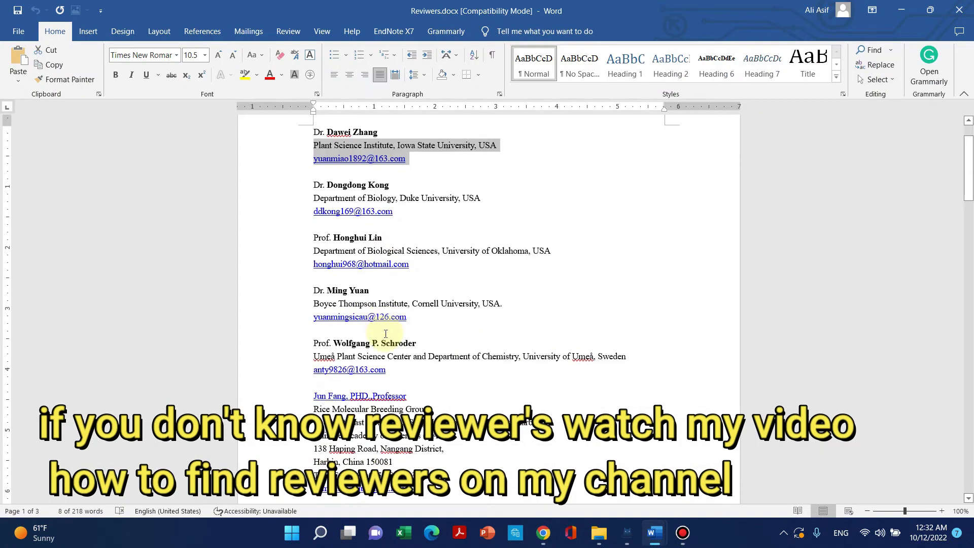
{"action": "scroll", "coordinate": [388, 340], "scroll_direction": "down", "scroll_amount": 5}
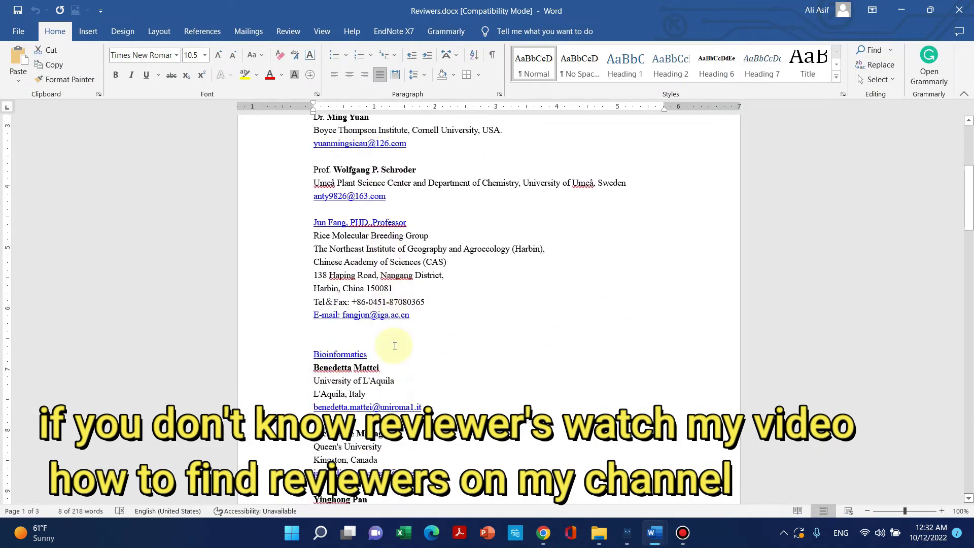
{"action": "scroll", "coordinate": [390, 345], "scroll_direction": "down", "scroll_amount": 1}
{"action": "scroll", "coordinate": [385, 343], "scroll_direction": "down", "scroll_amount": 1}
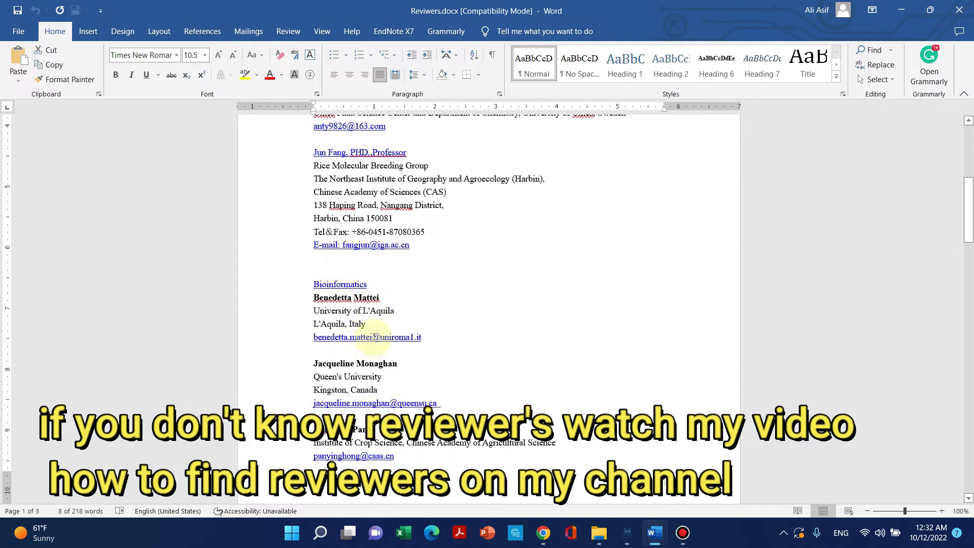
{"action": "left_click_drag", "start_coordinate": [430, 339], "coordinate": [302, 307]}
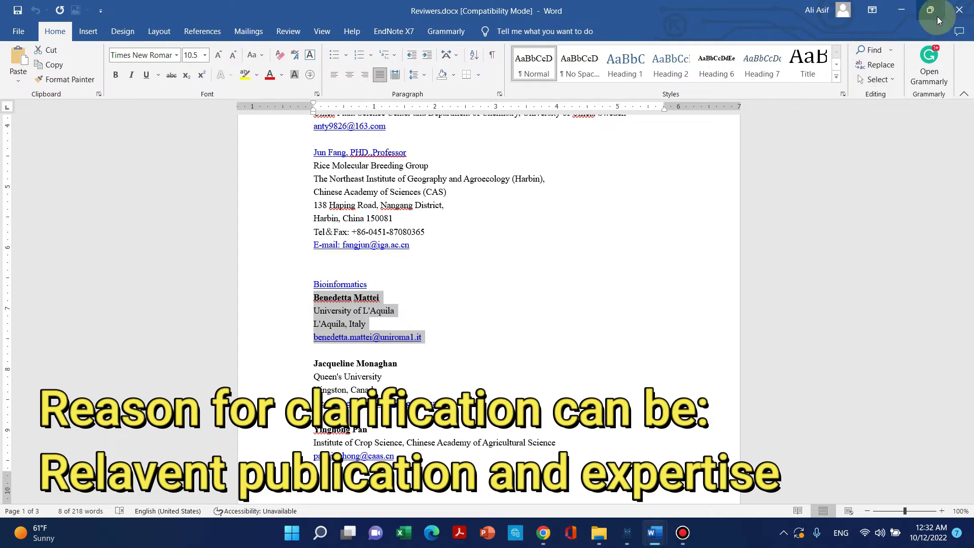
{"action": "left_click", "coordinate": [902, 11]}
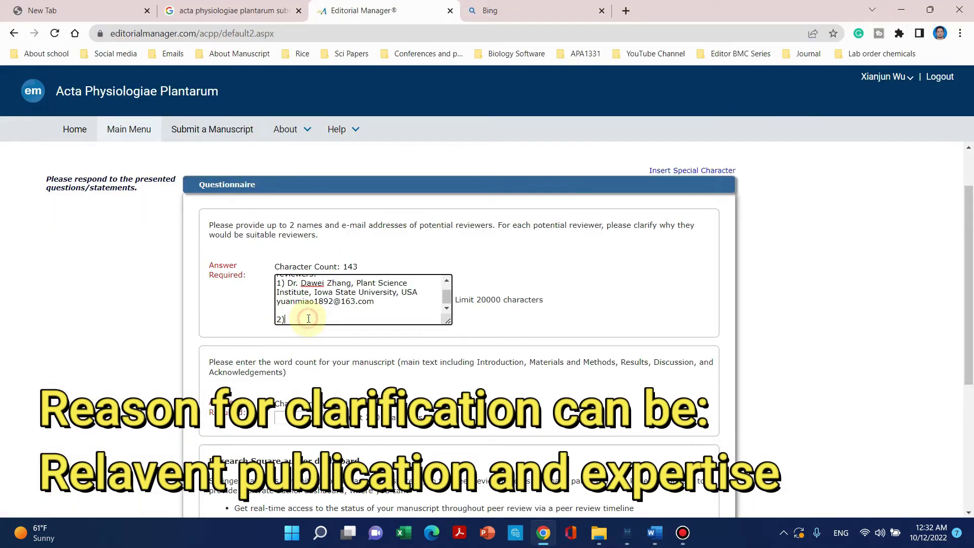
{"action": "key", "text": "ctrl+v"}
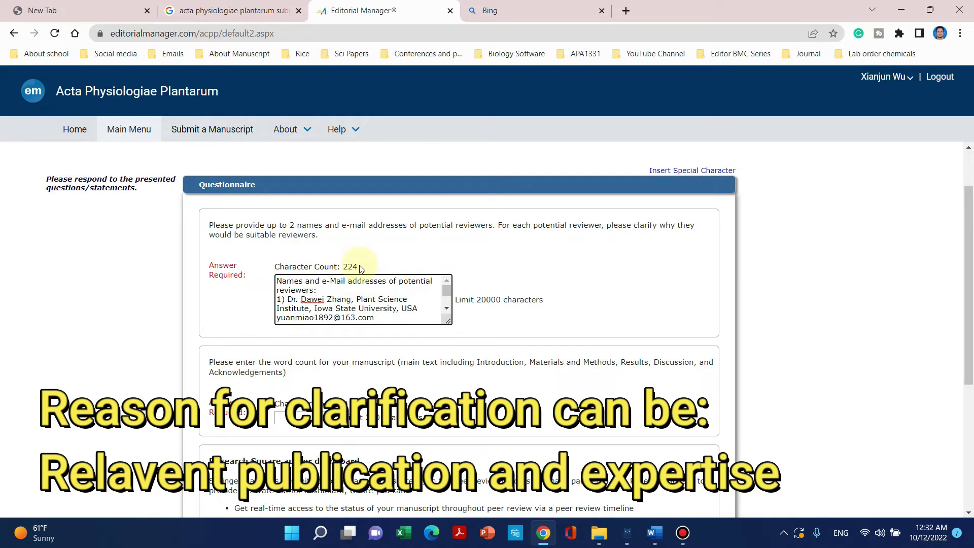
{"action": "scroll", "coordinate": [334, 294], "scroll_direction": "down", "scroll_amount": 5}
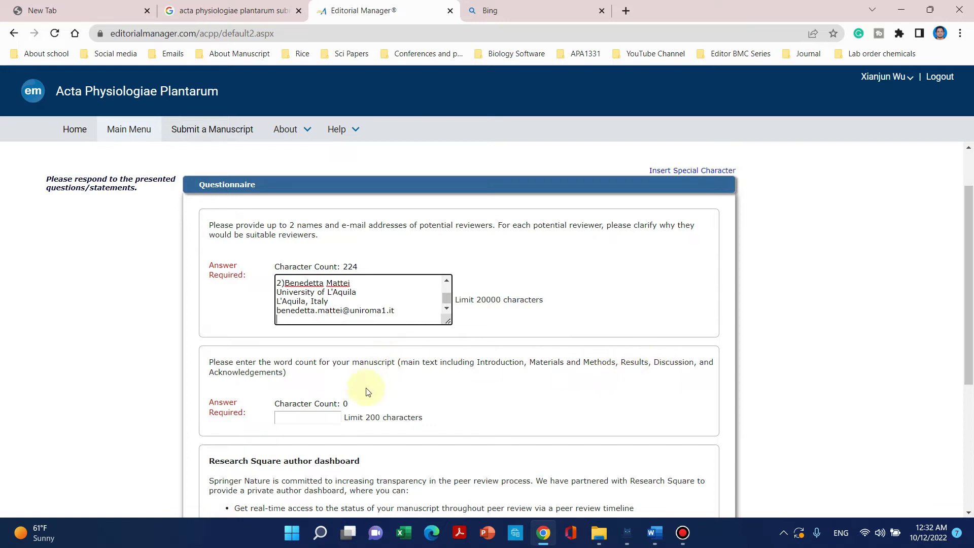
Open Manscript.docx in Word from the manuscript folder and zoom out to show pages side by side.
{"action": "mouse_move", "coordinate": [600, 541]}
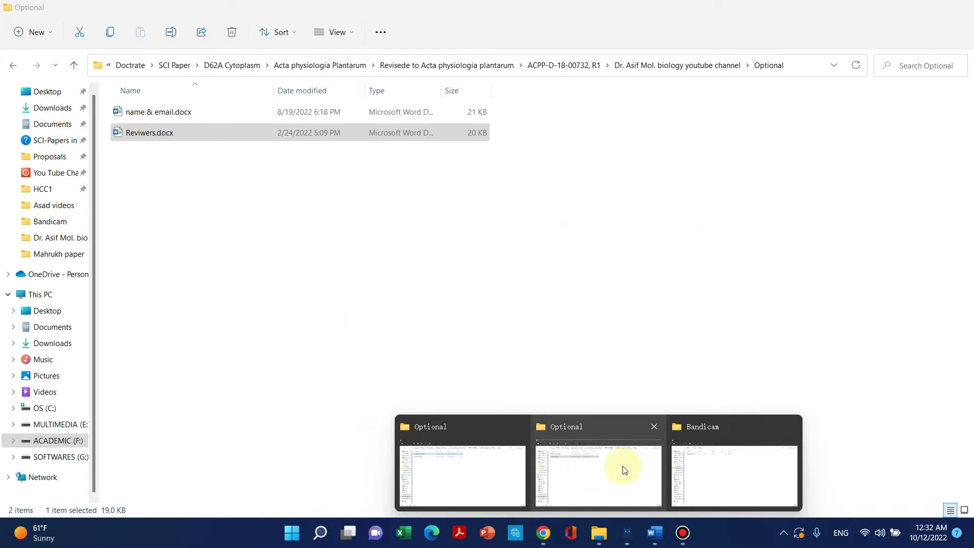
{"action": "left_click", "coordinate": [624, 469]}
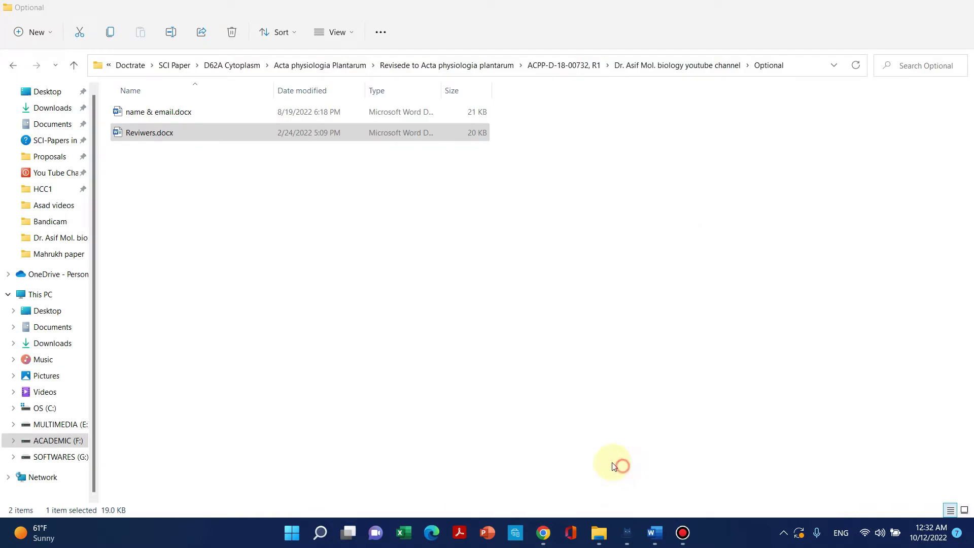
{"action": "left_click", "coordinate": [649, 66]}
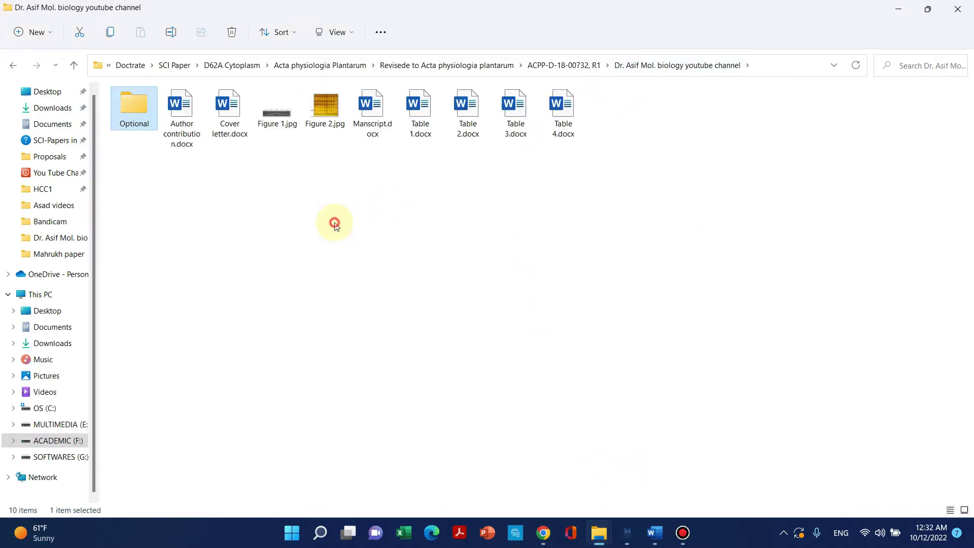
{"action": "left_click", "coordinate": [375, 120]}
{"action": "double_click", "coordinate": [375, 120]}
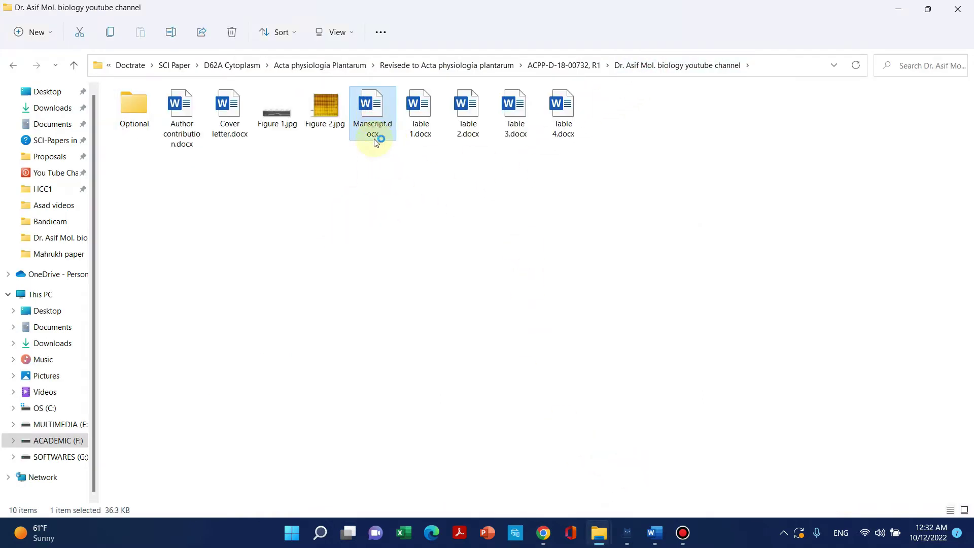
{"action": "scroll", "coordinate": [577, 313], "scroll_direction": "up", "scroll_amount": 6}
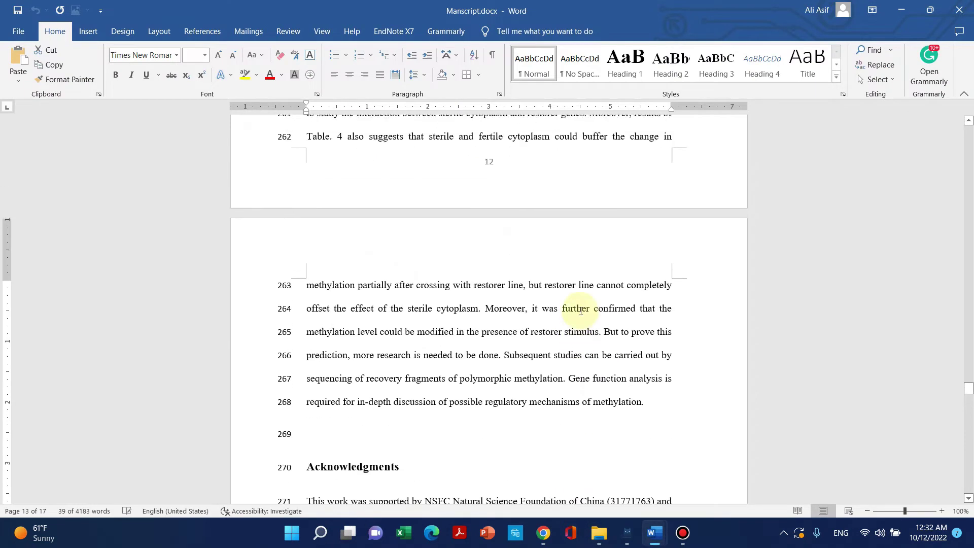
{"action": "left_click", "coordinate": [867, 509]}
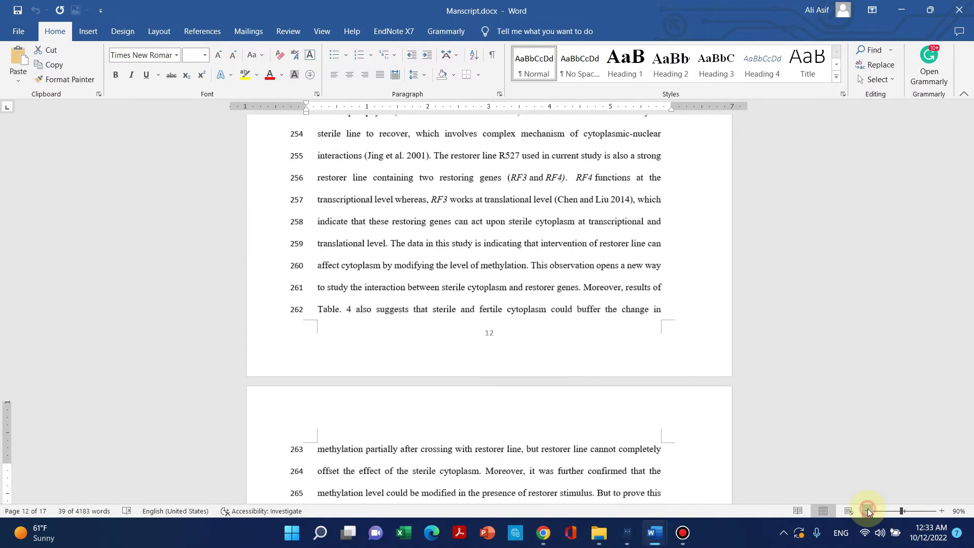
{"action": "left_click", "coordinate": [867, 509]}
{"action": "left_click", "coordinate": [867, 510]}
{"action": "left_click", "coordinate": [867, 510]}
{"action": "left_click_drag", "start_coordinate": [960, 377], "coordinate": [933, 172]}
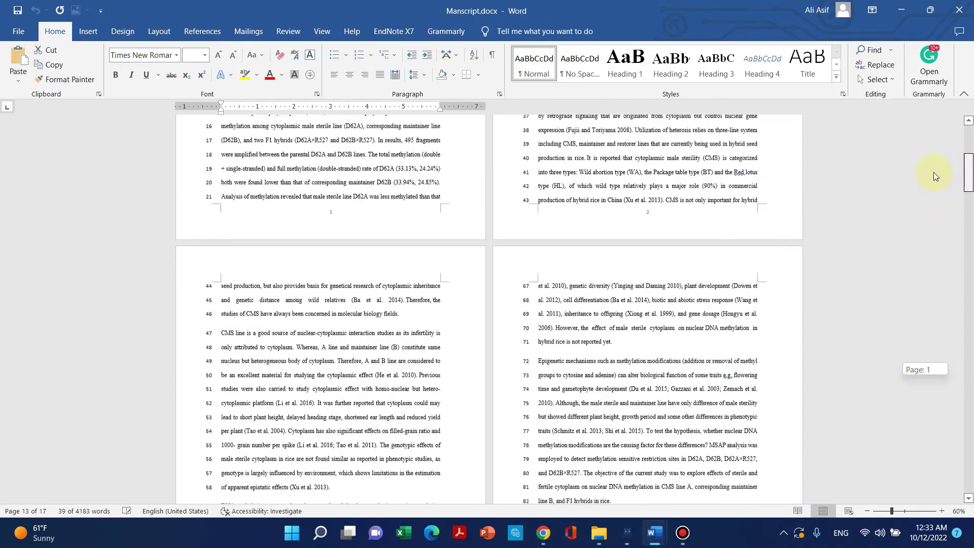
{"action": "scroll", "coordinate": [654, 482], "scroll_direction": "up", "scroll_amount": 3}
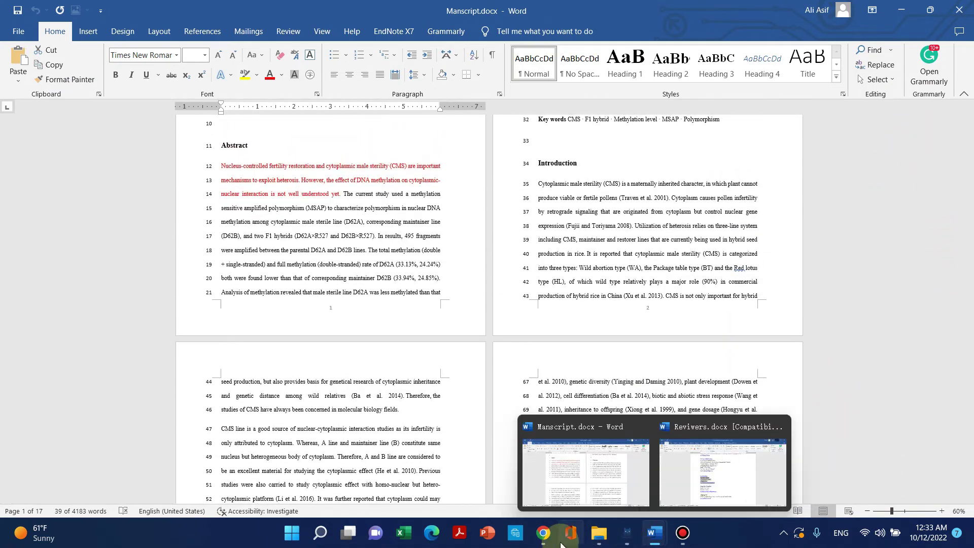
Select the main text from Introduction through Acknowledgments and get its word count of 2,771.
{"action": "left_click", "coordinate": [543, 533]}
{"action": "scroll", "coordinate": [456, 401], "scroll_direction": "down", "scroll_amount": 2}
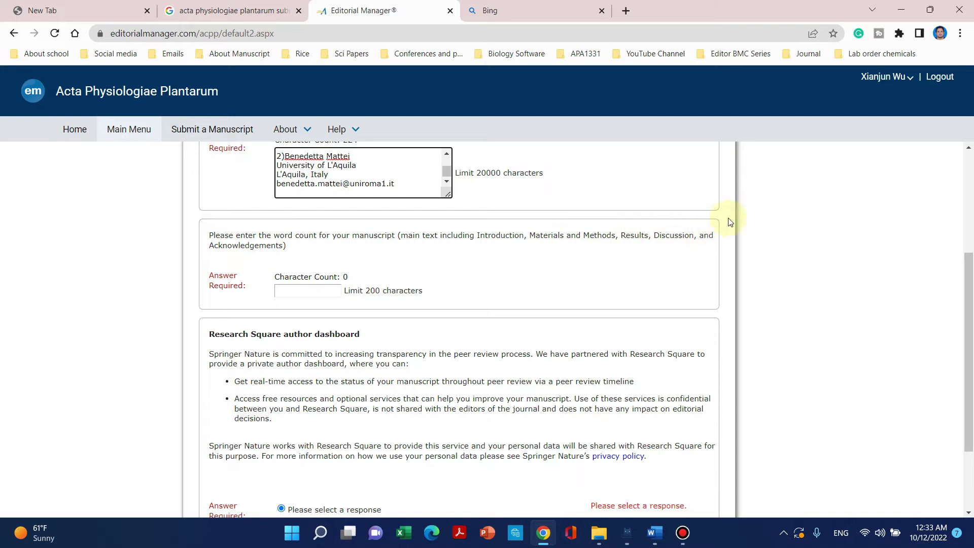
{"action": "left_click", "coordinate": [900, 10]}
{"action": "scroll", "coordinate": [467, 282], "scroll_direction": "up", "scroll_amount": 3}
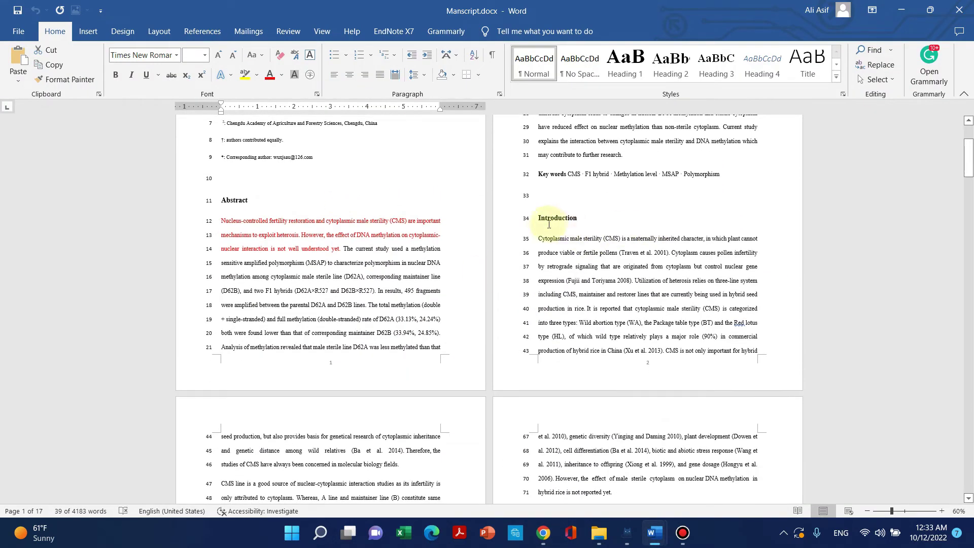
{"action": "left_click_drag", "start_coordinate": [536, 221], "coordinate": [650, 159]}
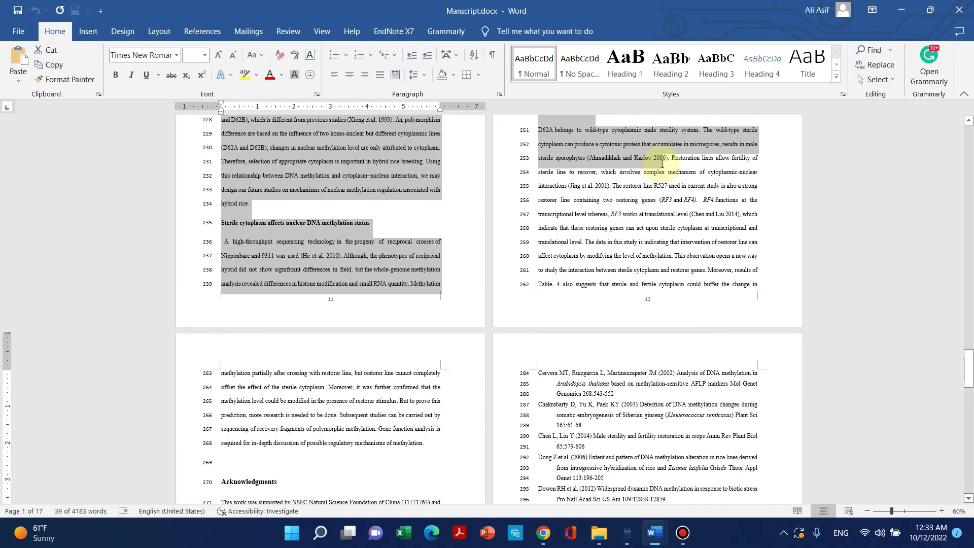
{"action": "left_click_drag", "start_coordinate": [524, 246], "coordinate": [425, 395]}
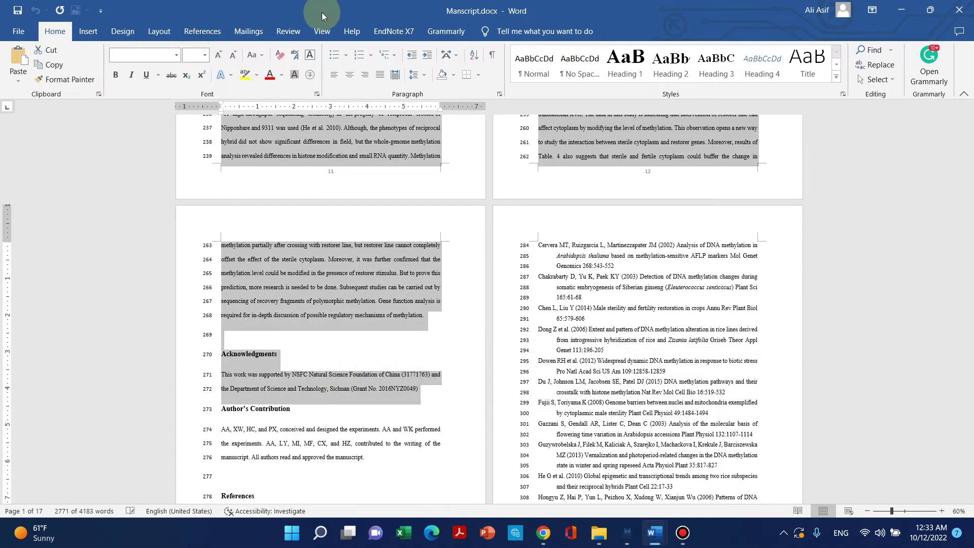
{"action": "left_click", "coordinate": [288, 32]}
{"action": "left_click", "coordinate": [72, 76]}
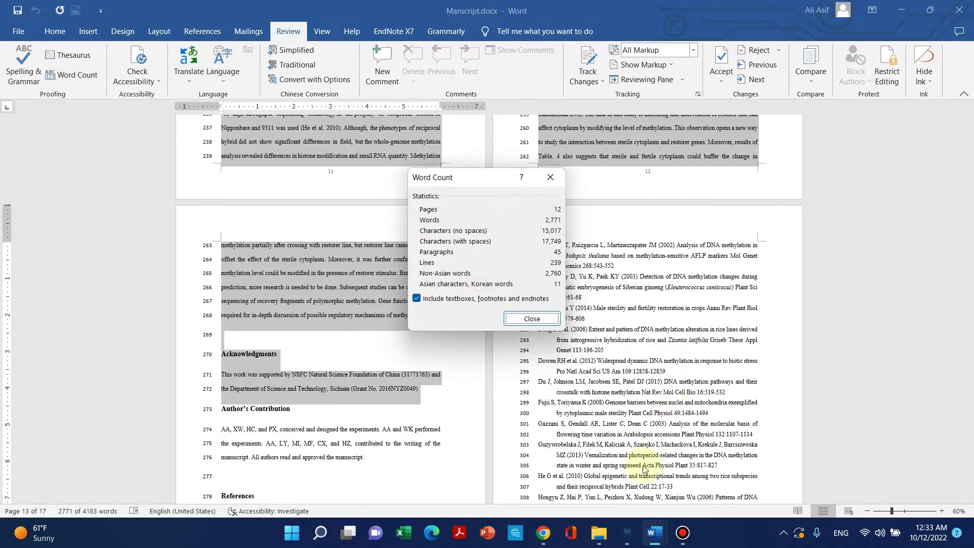
{"action": "left_click", "coordinate": [543, 537]}
Enter 2771 as the manuscript word count.
{"action": "left_click", "coordinate": [319, 288]}
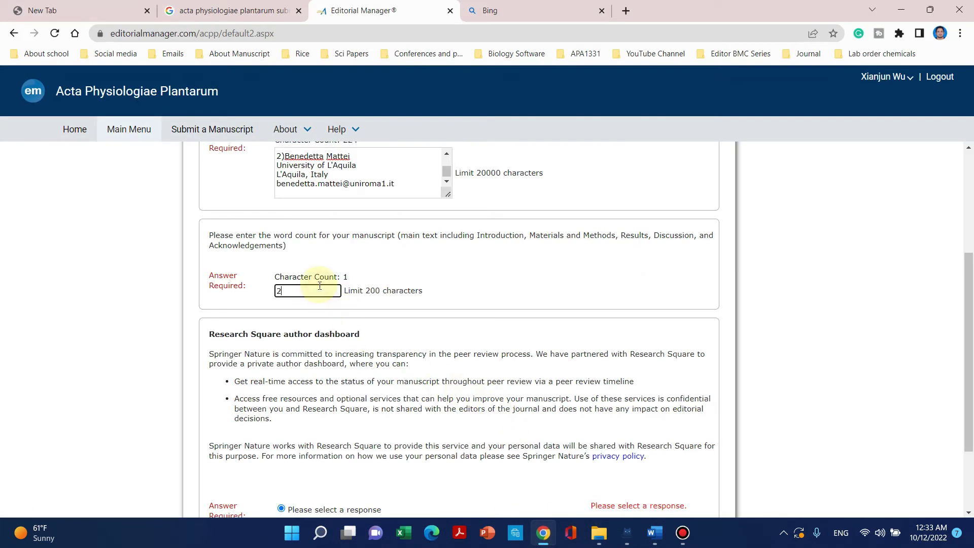
{"action": "type", "text": "2771"}
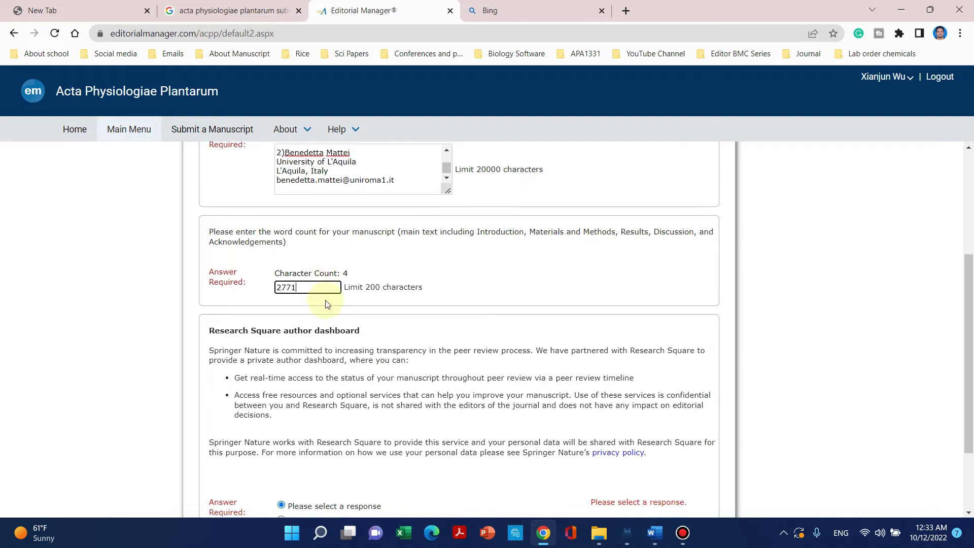
{"action": "scroll", "coordinate": [320, 299], "scroll_direction": "down", "scroll_amount": 3}
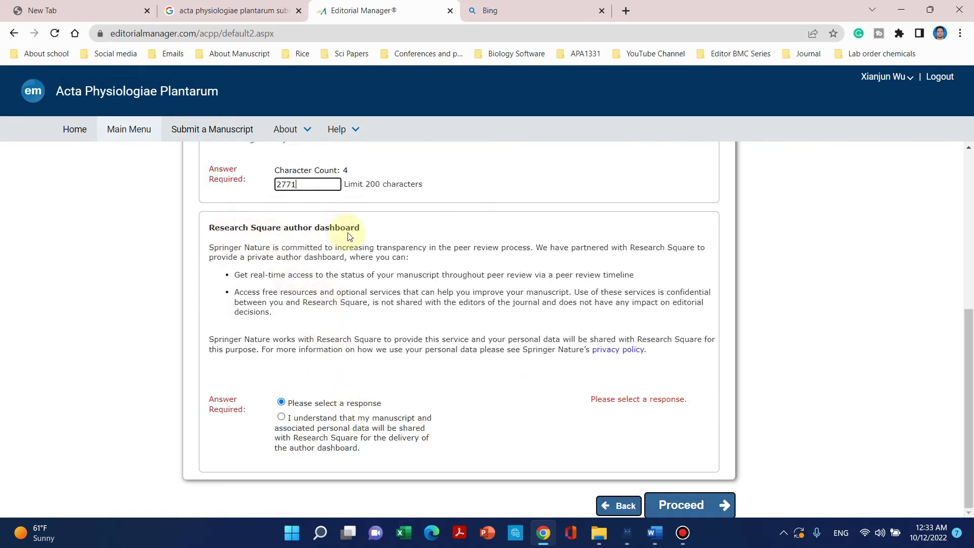
{"action": "scroll", "coordinate": [353, 240], "scroll_direction": "up", "scroll_amount": 2}
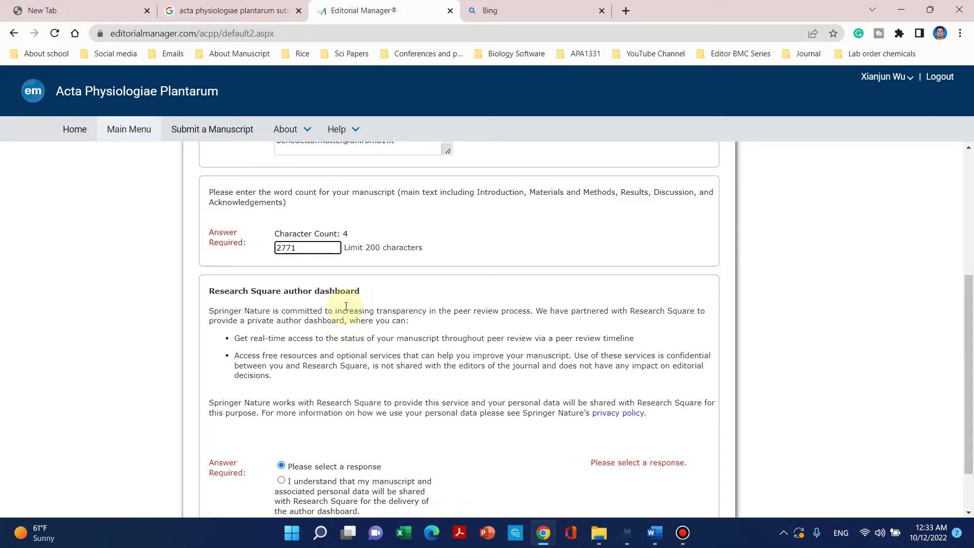
{"action": "scroll", "coordinate": [345, 306], "scroll_direction": "down", "scroll_amount": 2}
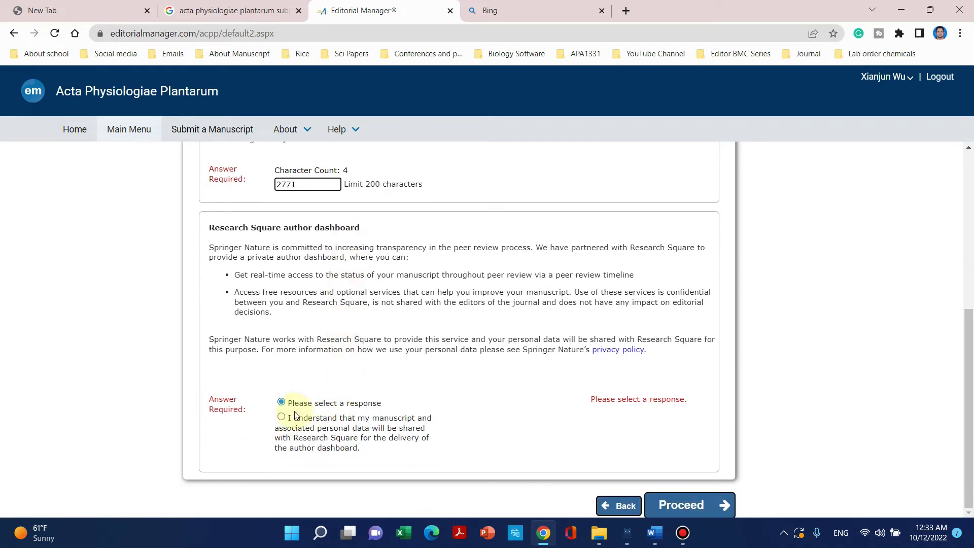
Agree to Research Square data sharing and proceed to the Comments step.
{"action": "left_click", "coordinate": [283, 431]}
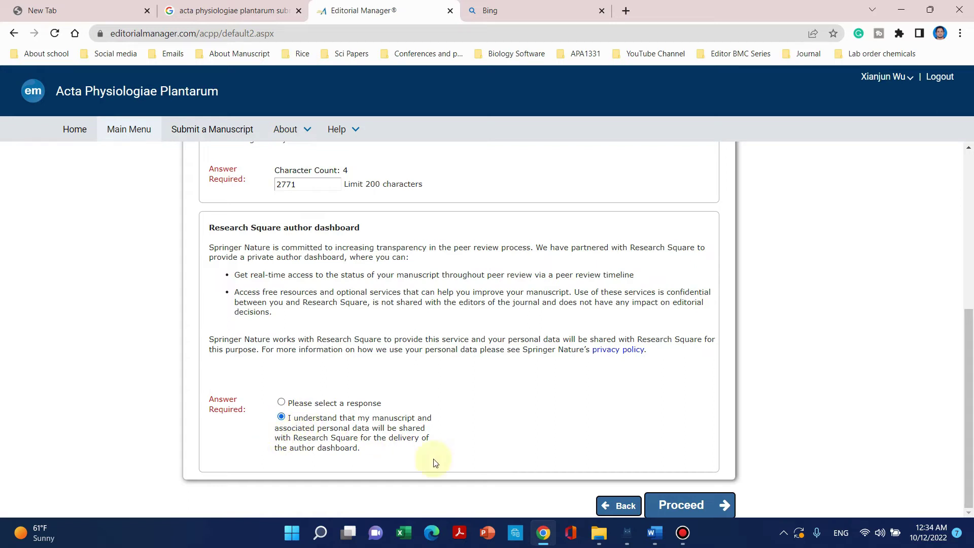
{"action": "left_click", "coordinate": [675, 506]}
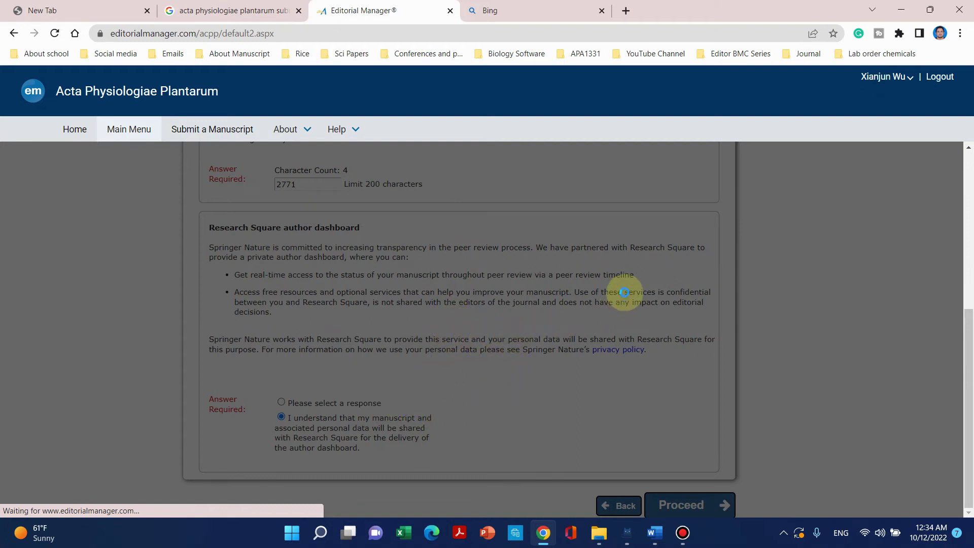
{"action": "scroll", "coordinate": [627, 318], "scroll_direction": "up", "scroll_amount": 6}
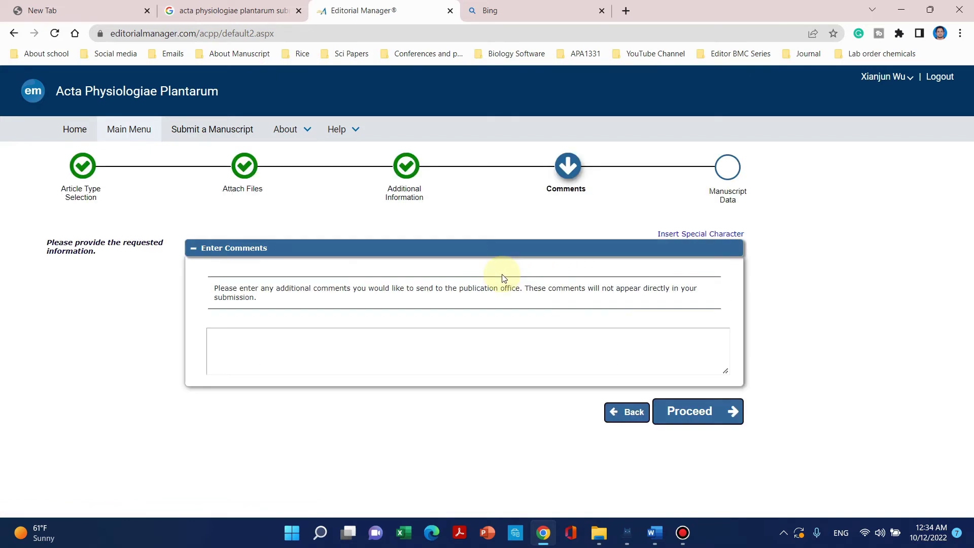
{"action": "left_click", "coordinate": [354, 343]}
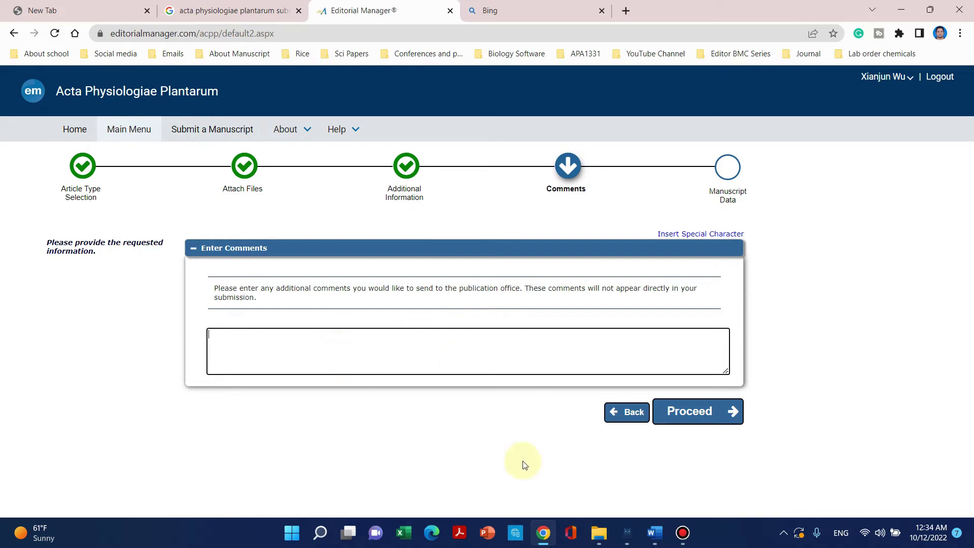
{"action": "left_click", "coordinate": [598, 533]}
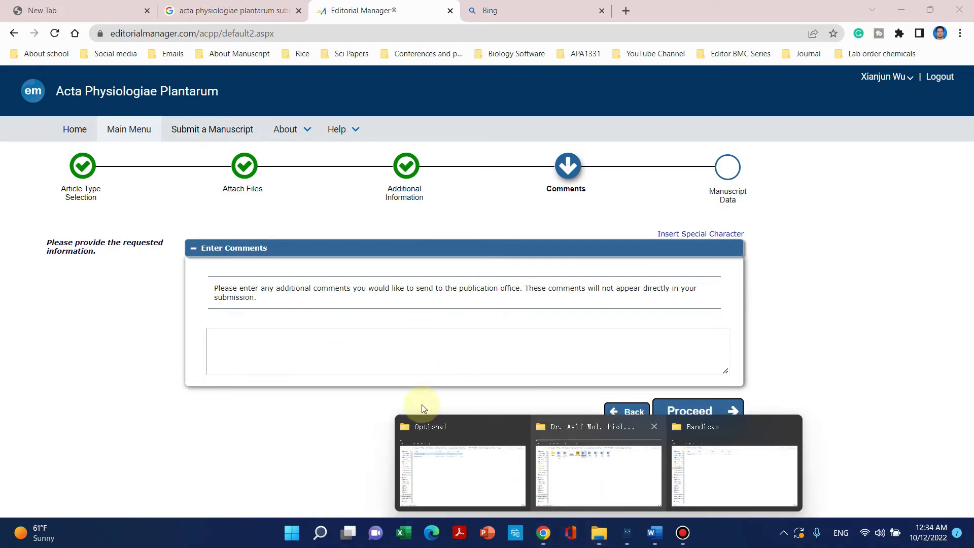
{"action": "left_click", "coordinate": [298, 330]}
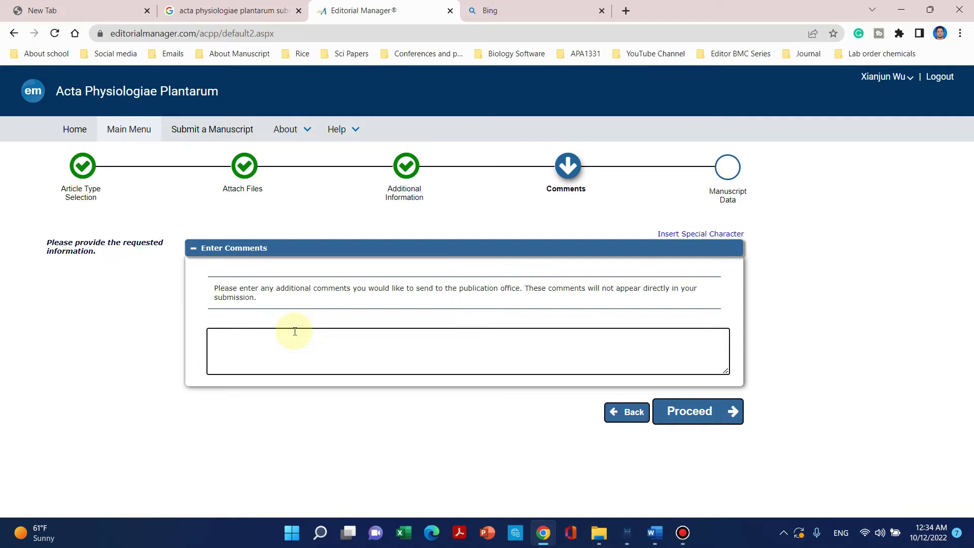
{"action": "left_click", "coordinate": [213, 327]}
{"action": "left_click", "coordinate": [231, 339]}
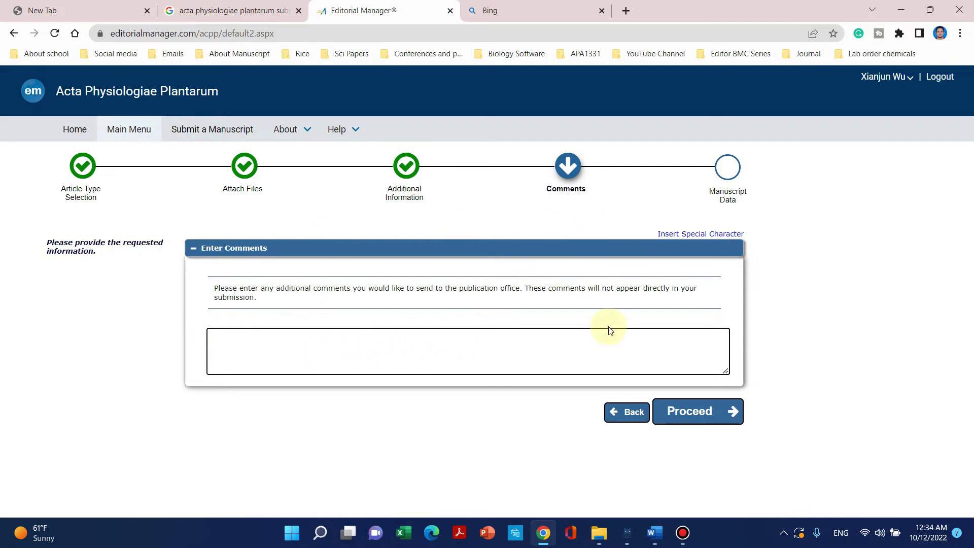
Continue to the Manuscript Data step and bring up the File Explorer folder with the manuscript files.
{"action": "left_click", "coordinate": [690, 414]}
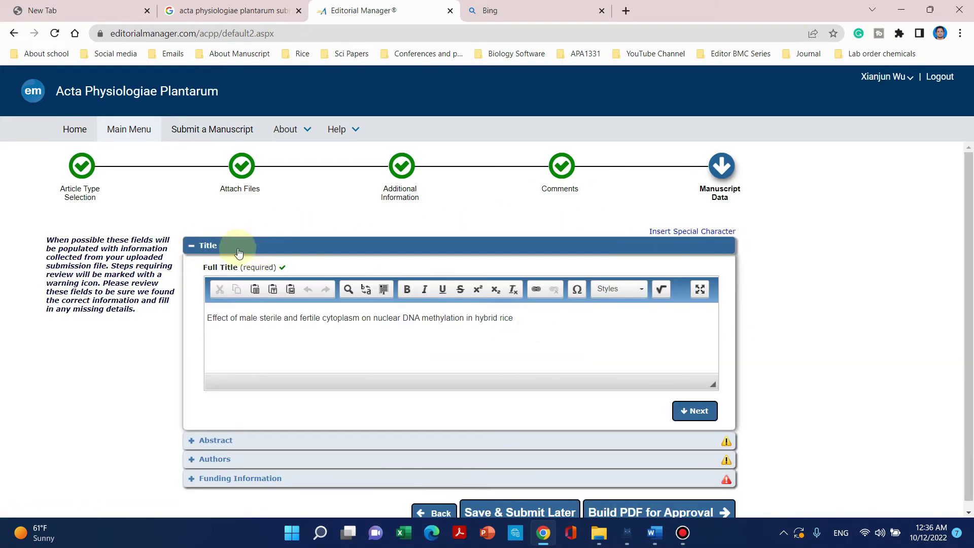
{"action": "scroll", "coordinate": [248, 274], "scroll_direction": "down", "scroll_amount": 1}
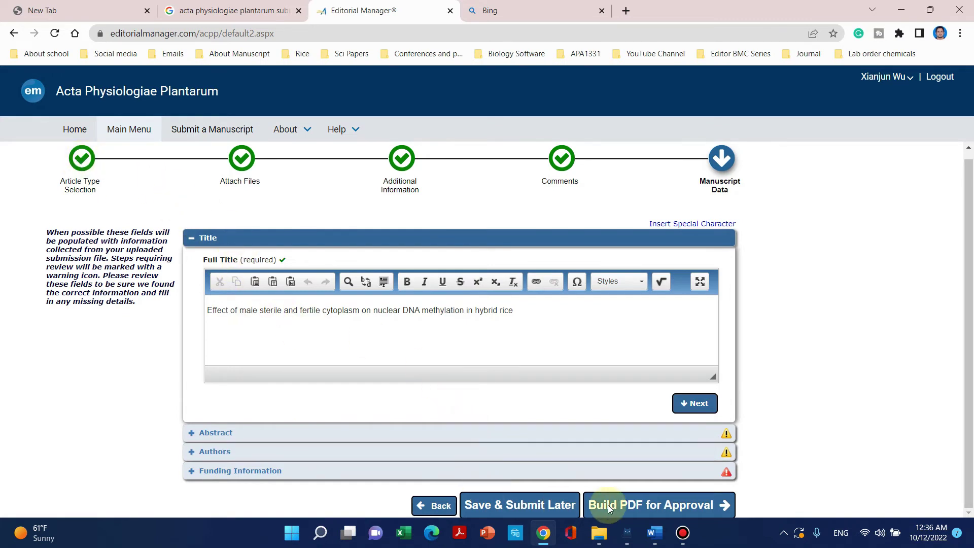
{"action": "mouse_move", "coordinate": [599, 533]}
{"action": "left_click", "coordinate": [602, 474]}
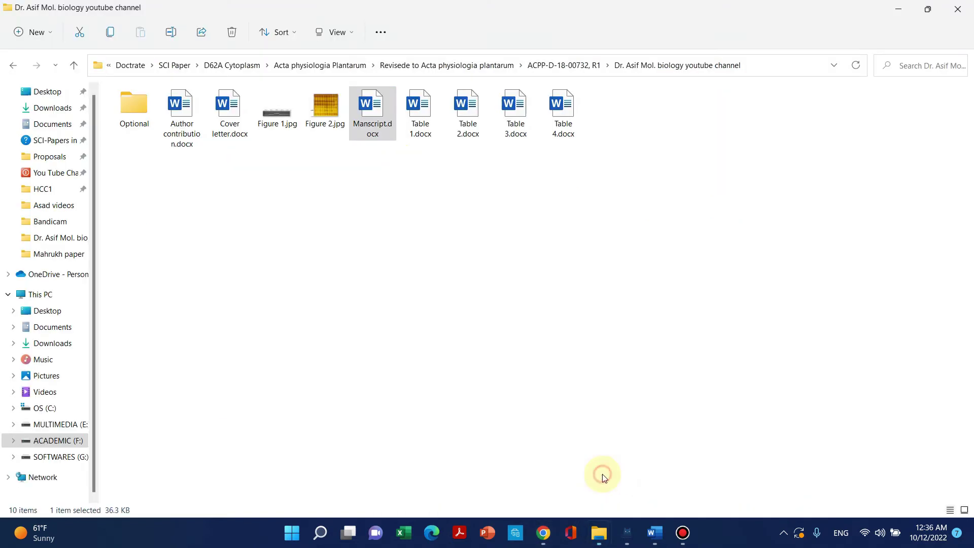
Open Manscript.docx, dismiss the leftover dialogs, and compare its page-1 title with the submission's Full Title.
{"action": "double_click", "coordinate": [369, 106]}
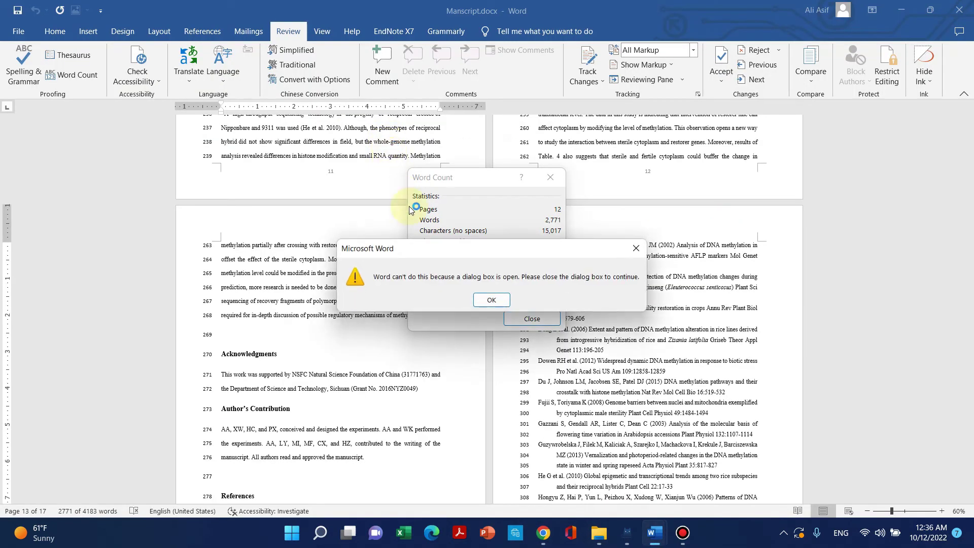
{"action": "left_click", "coordinate": [490, 299]}
{"action": "left_click", "coordinate": [549, 176]}
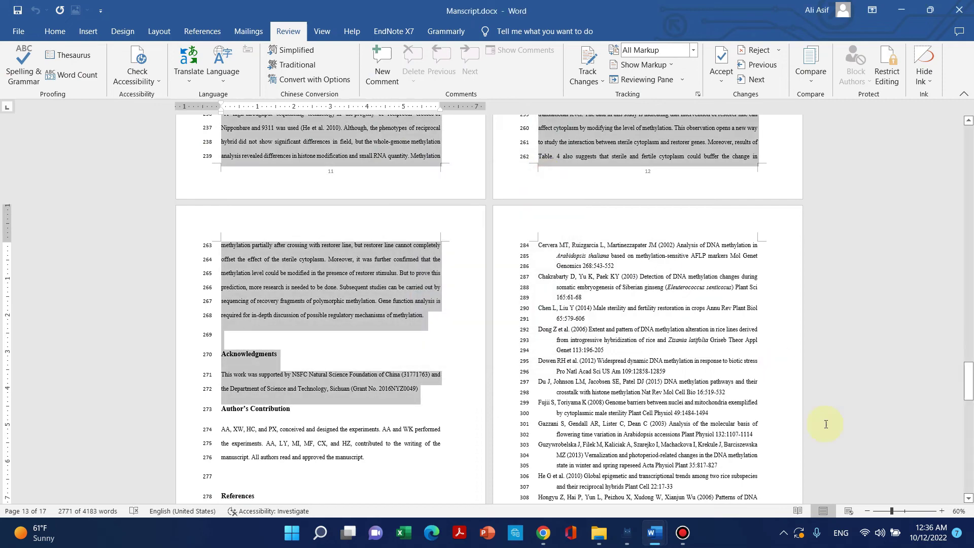
{"action": "left_click_drag", "start_coordinate": [968, 382], "coordinate": [968, 122]}
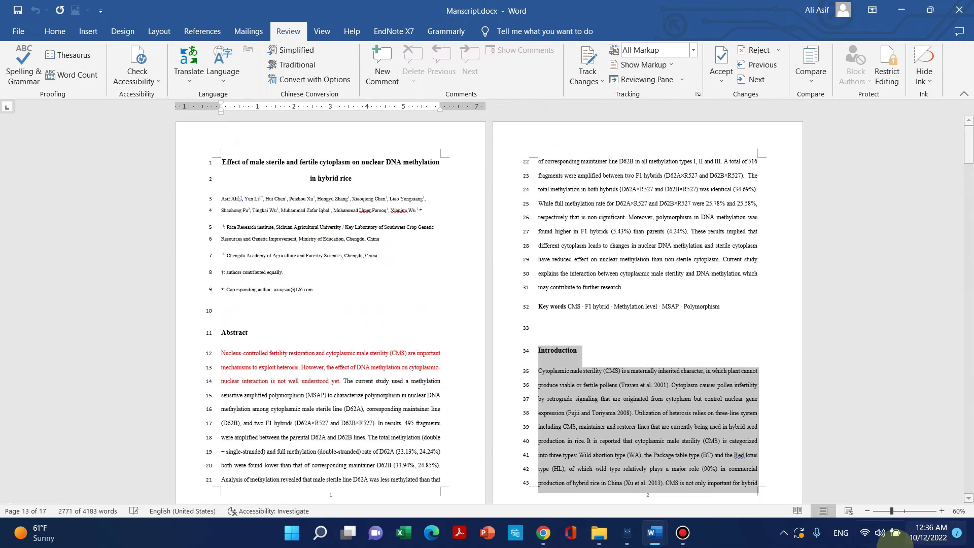
{"action": "scroll", "coordinate": [950, 510], "scroll_direction": "up", "scroll_amount": 8}
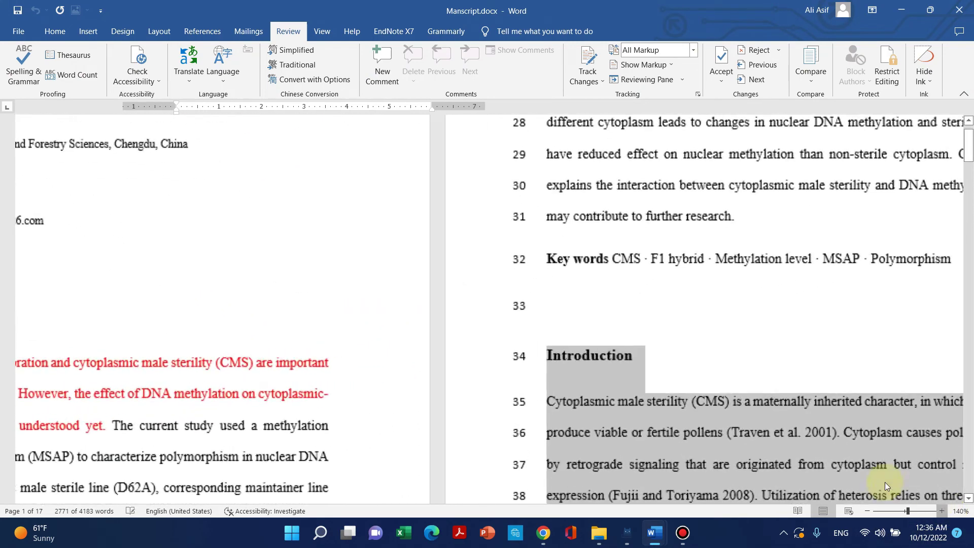
{"action": "left_click_drag", "start_coordinate": [968, 154], "coordinate": [968, 131]}
{"action": "left_click_drag", "start_coordinate": [569, 274], "coordinate": [209, 206]}
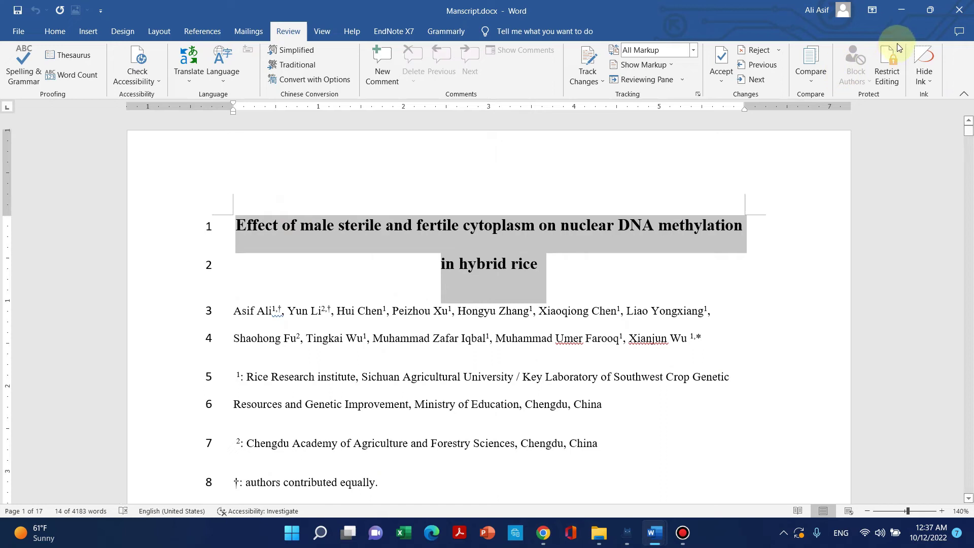
{"action": "left_click", "coordinate": [909, 15]}
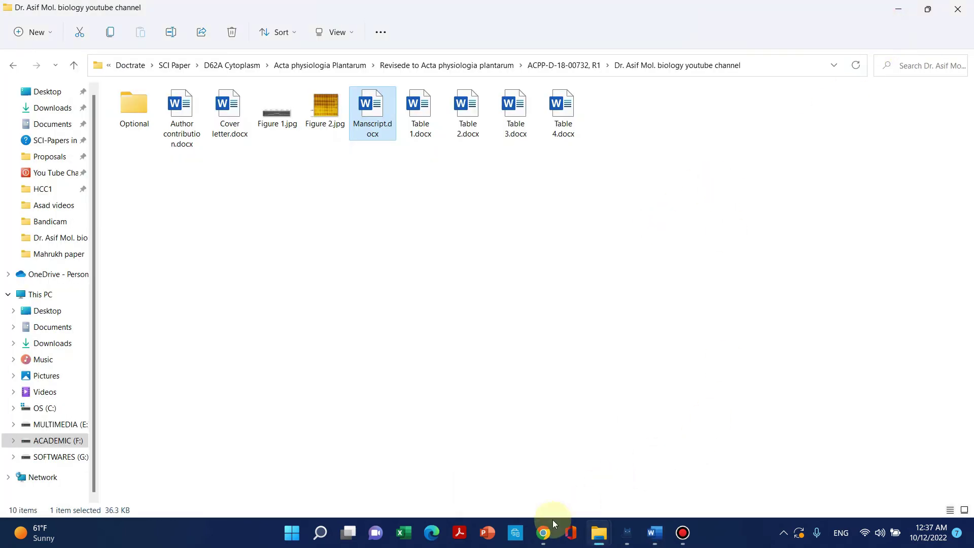
{"action": "left_click", "coordinate": [544, 533]}
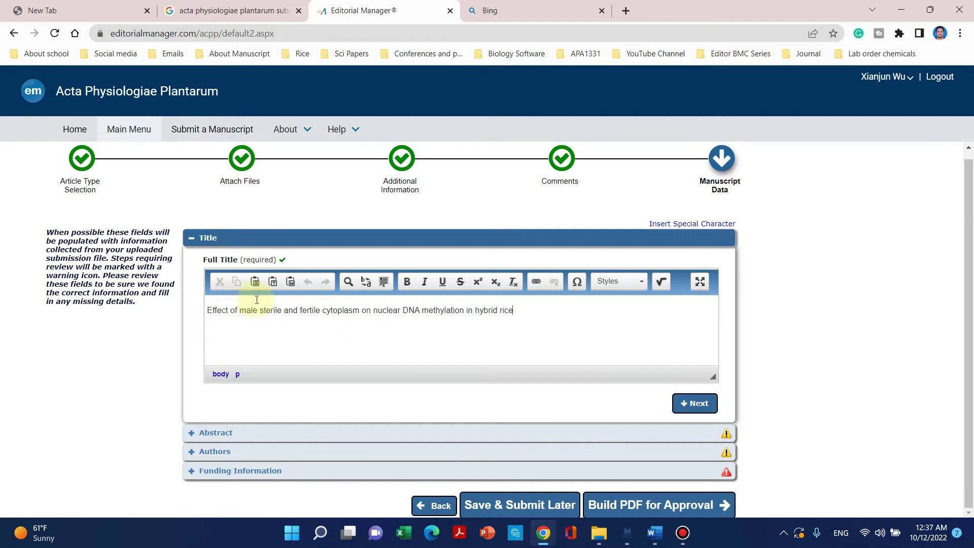
Move past the Title and Abstract sections to the Authors list.
{"action": "left_click", "coordinate": [712, 403]}
{"action": "scroll", "coordinate": [235, 350], "scroll_direction": "down", "scroll_amount": 5}
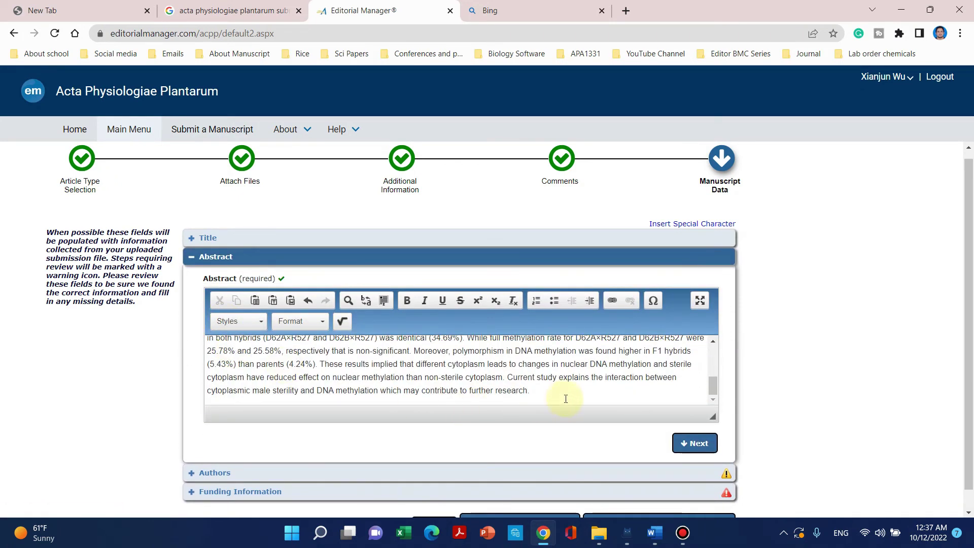
{"action": "left_click", "coordinate": [696, 446]}
{"action": "scroll", "coordinate": [380, 232], "scroll_direction": "down", "scroll_amount": 4}
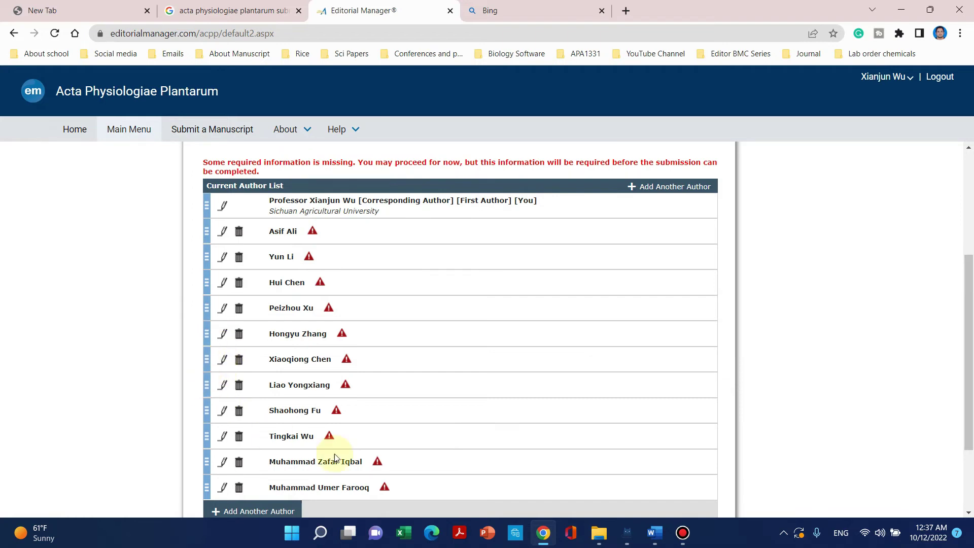
Switch to the File Explorer folder holding the manuscript files.
{"action": "mouse_move", "coordinate": [601, 530]}
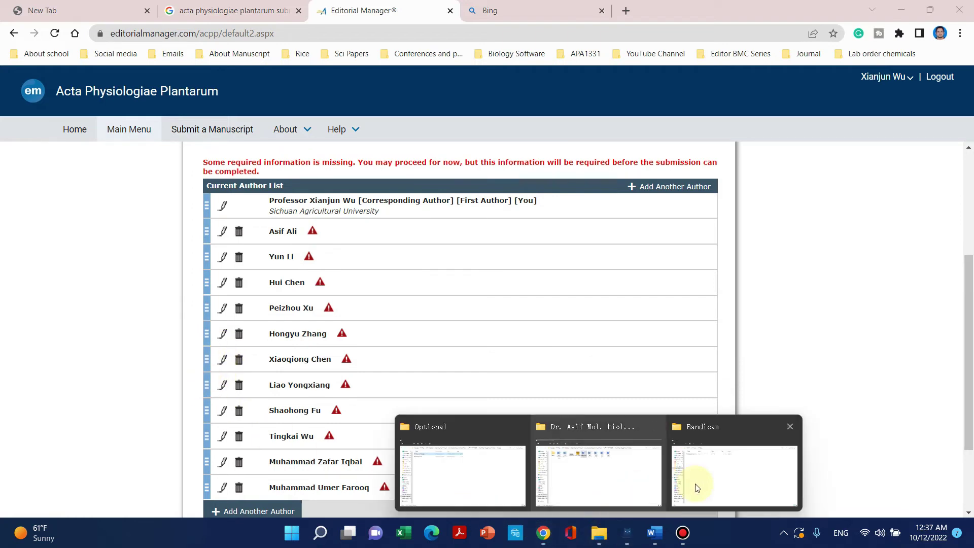
{"action": "mouse_move", "coordinate": [700, 484]}
{"action": "left_click", "coordinate": [603, 472]}
{"action": "mouse_move", "coordinate": [653, 530]}
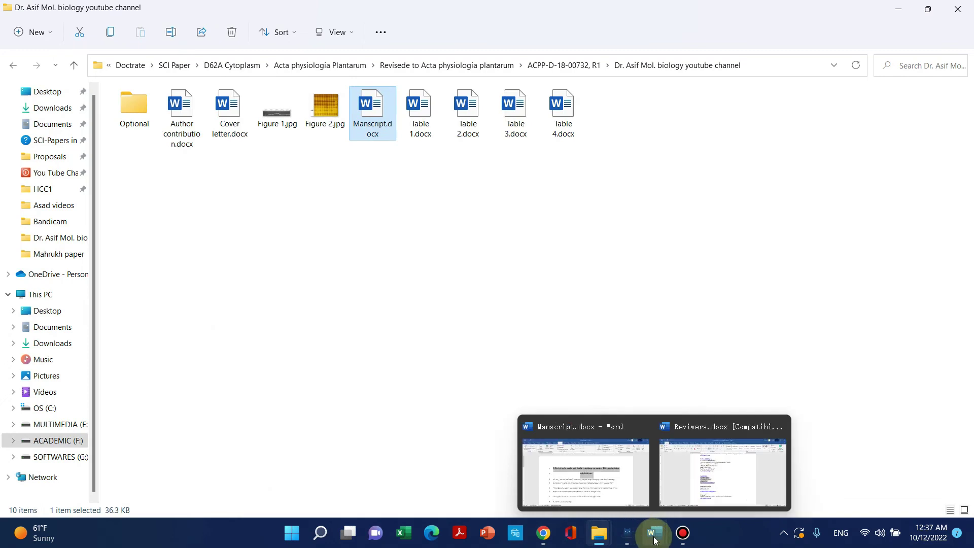
{"action": "mouse_move", "coordinate": [721, 482]}
{"action": "left_click", "coordinate": [631, 464]}
{"action": "scroll", "coordinate": [615, 359], "scroll_direction": "down", "scroll_amount": 3}
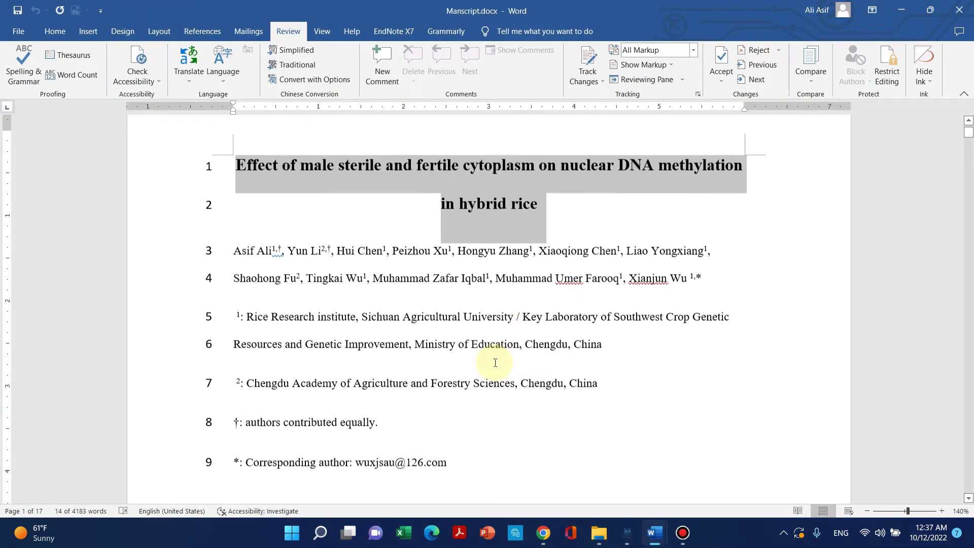
{"action": "left_click", "coordinate": [253, 231]}
{"action": "left_click", "coordinate": [365, 226]}
{"action": "left_click", "coordinate": [490, 225]}
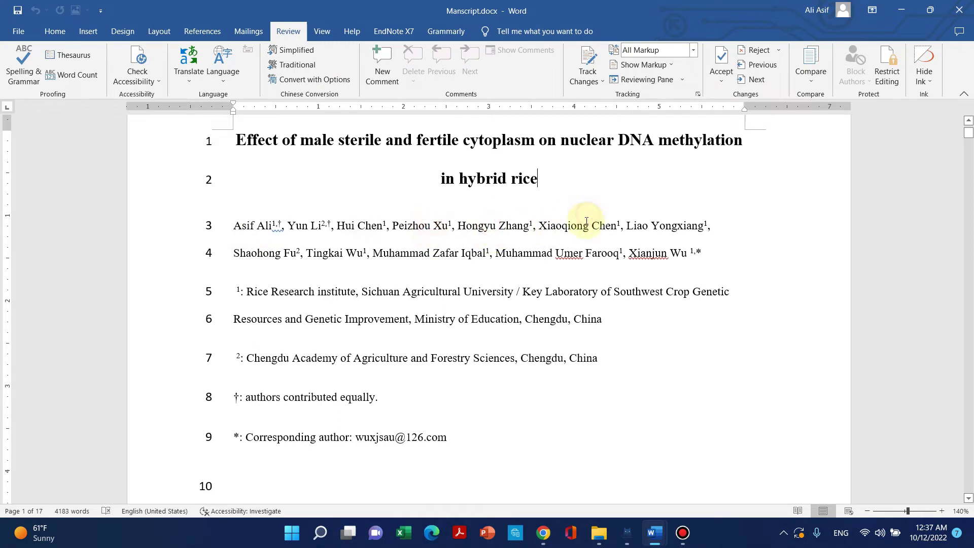
{"action": "left_click", "coordinate": [264, 226]}
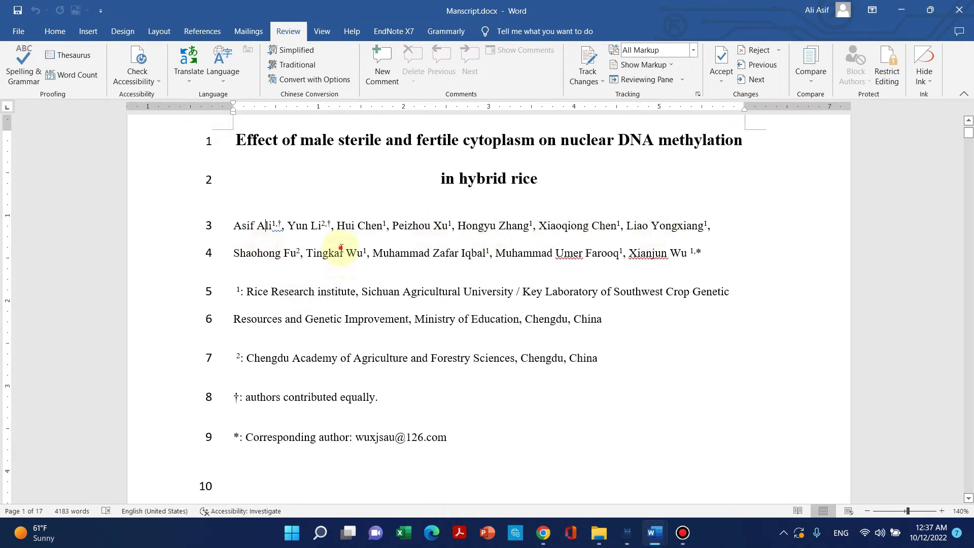
{"action": "left_click", "coordinate": [542, 252]}
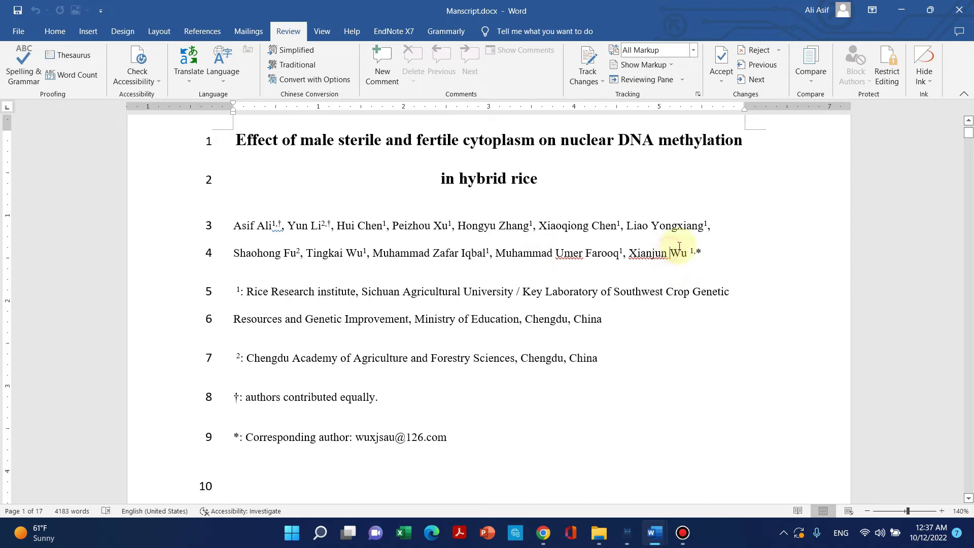
{"action": "left_click", "coordinate": [905, 10]}
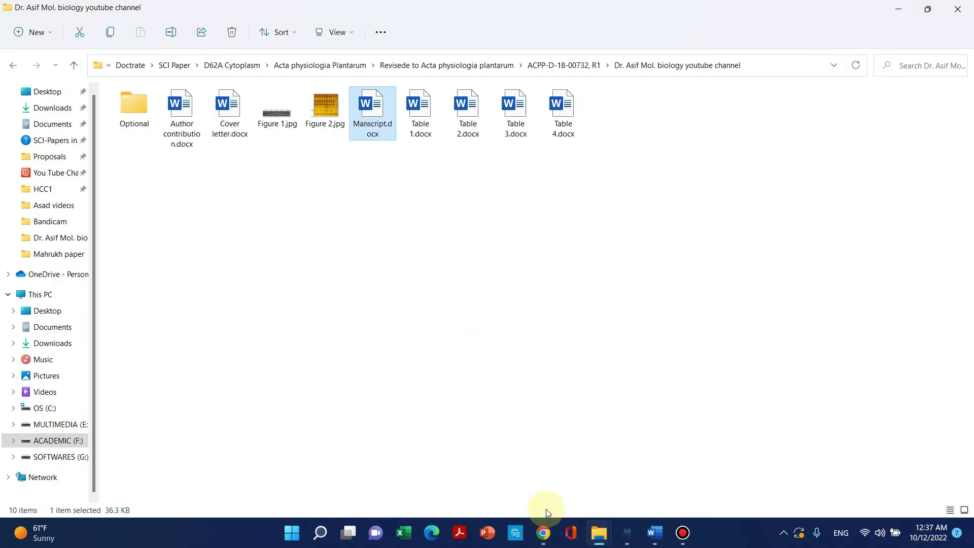
{"action": "left_click", "coordinate": [543, 530]}
{"action": "scroll", "coordinate": [358, 289], "scroll_direction": "down", "scroll_amount": 1}
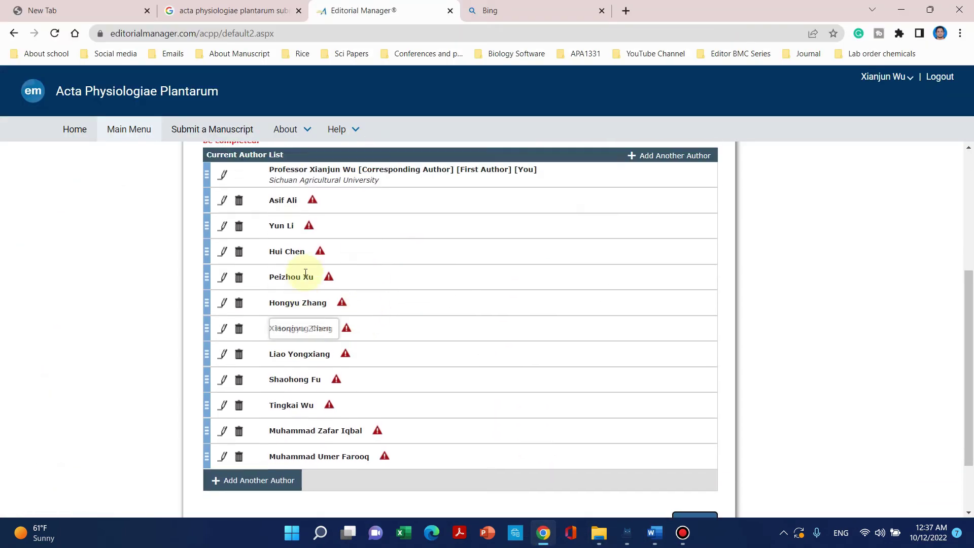
Open Edit Author Details for the first co-author flagged with missing information.
{"action": "scroll", "coordinate": [305, 274], "scroll_direction": "up", "scroll_amount": 1}
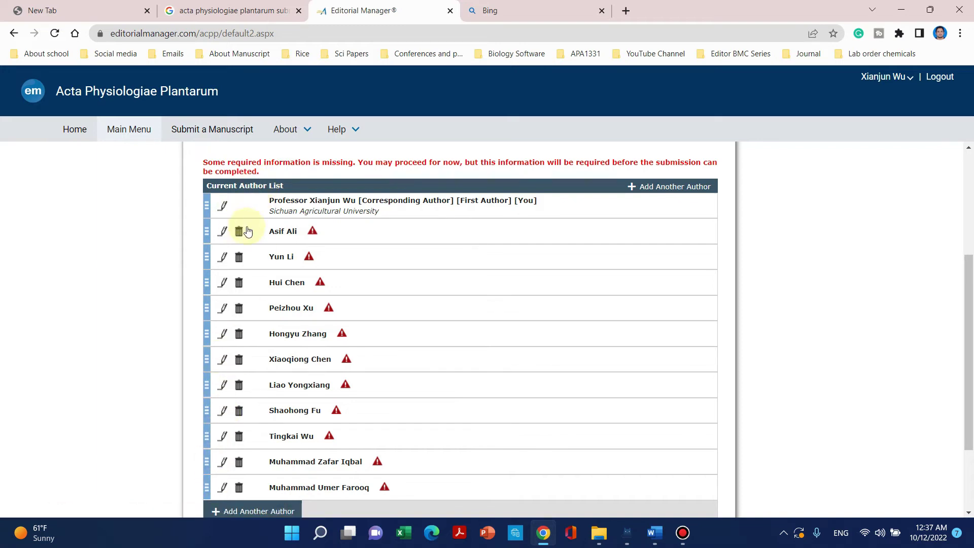
{"action": "mouse_move", "coordinate": [314, 238]}
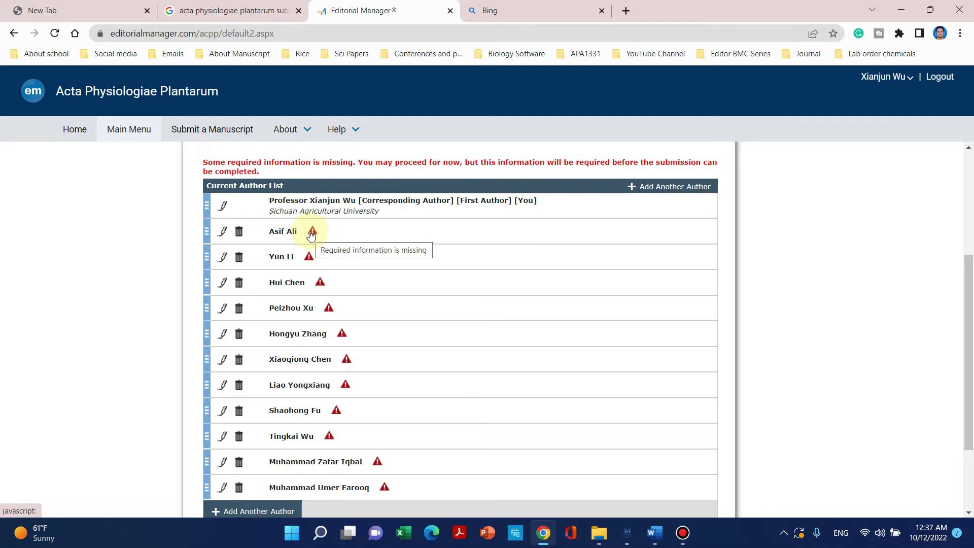
{"action": "left_click", "coordinate": [226, 235]}
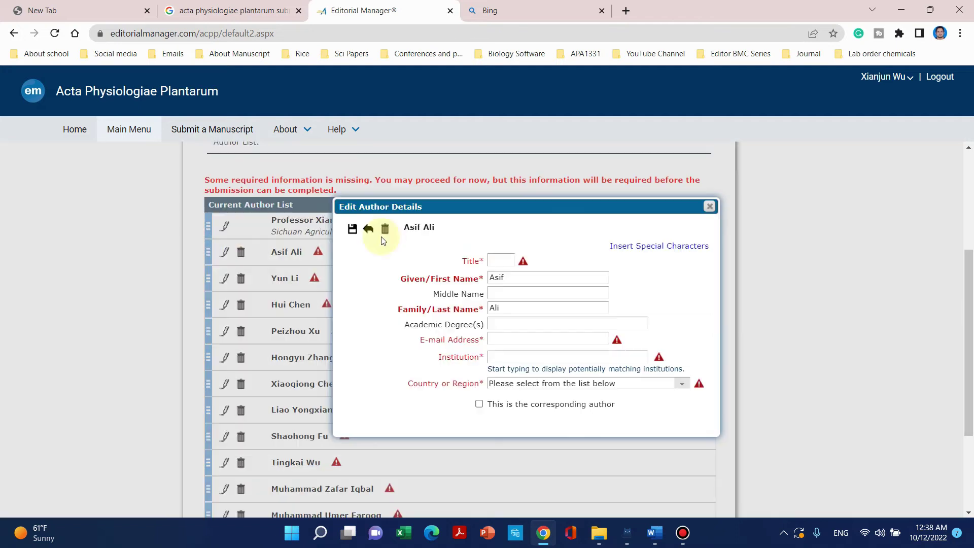
{"action": "left_click", "coordinate": [499, 259]}
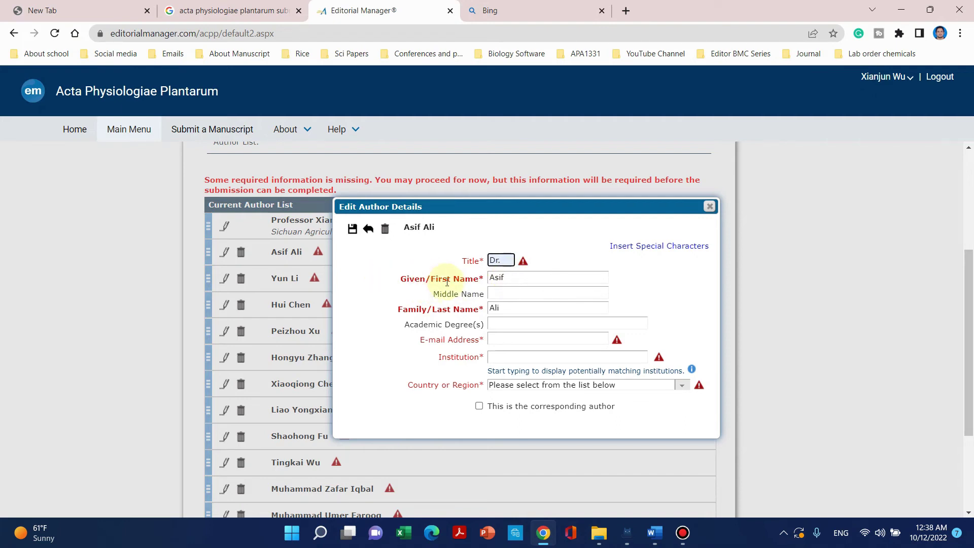
{"action": "left_click", "coordinate": [481, 277]}
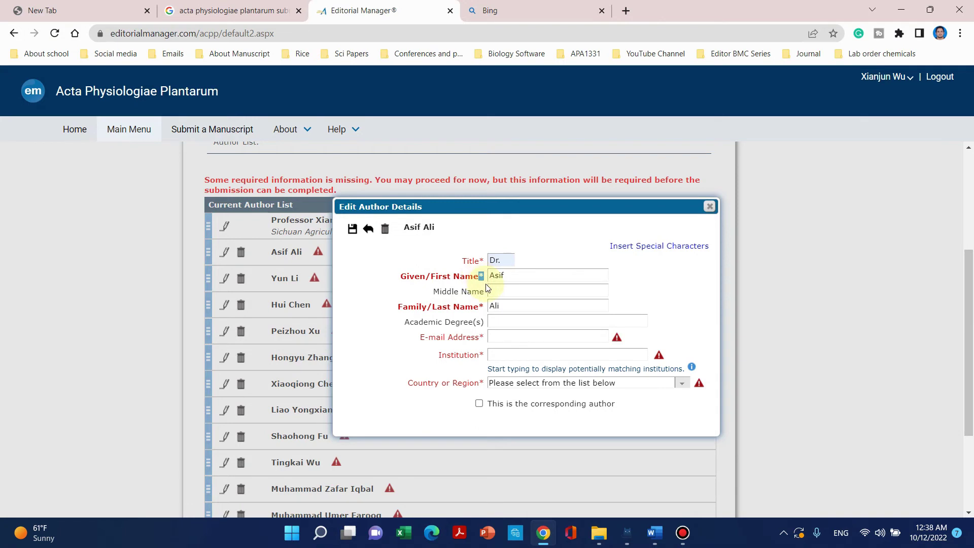
{"action": "left_click", "coordinate": [532, 277]}
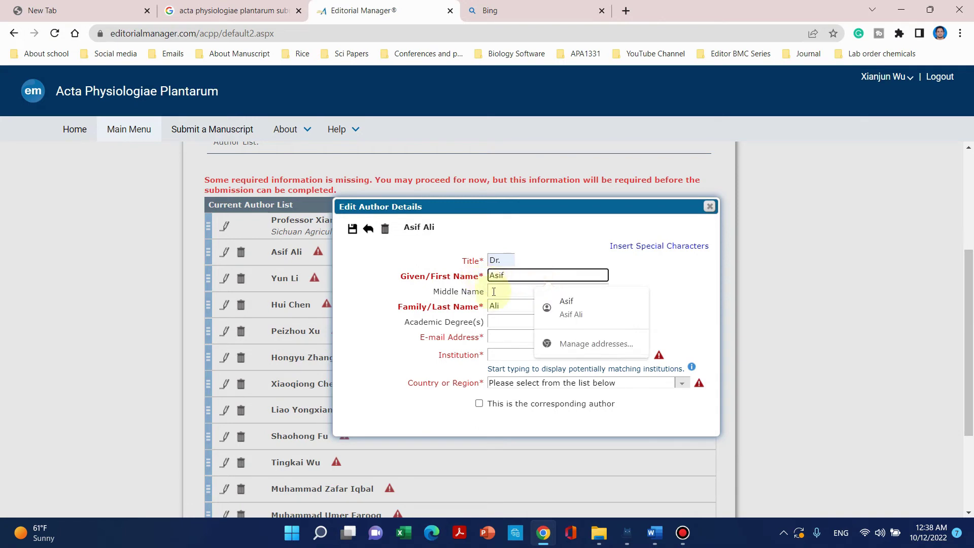
{"action": "left_click", "coordinate": [509, 308]}
{"action": "left_click", "coordinate": [502, 335]}
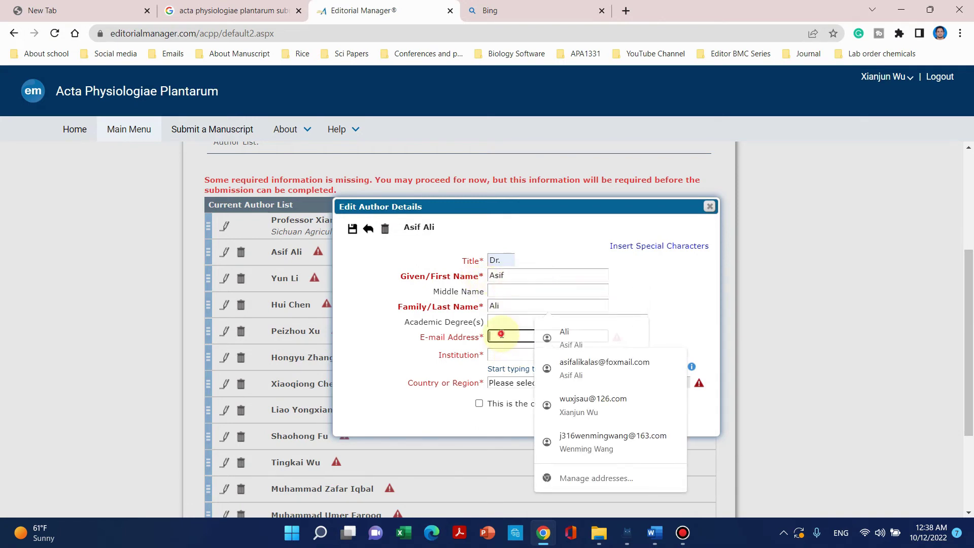
{"action": "left_click", "coordinate": [581, 366]}
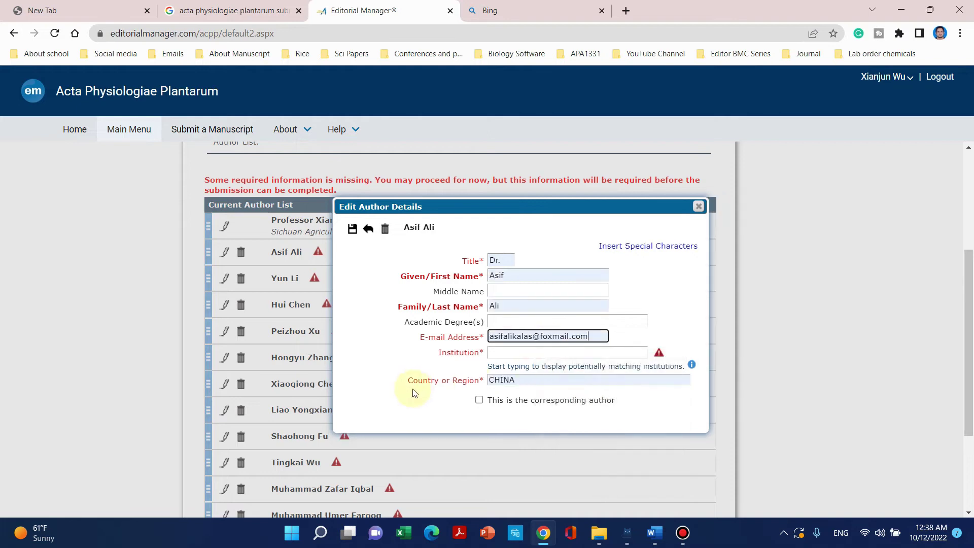
{"action": "left_click", "coordinate": [494, 352]}
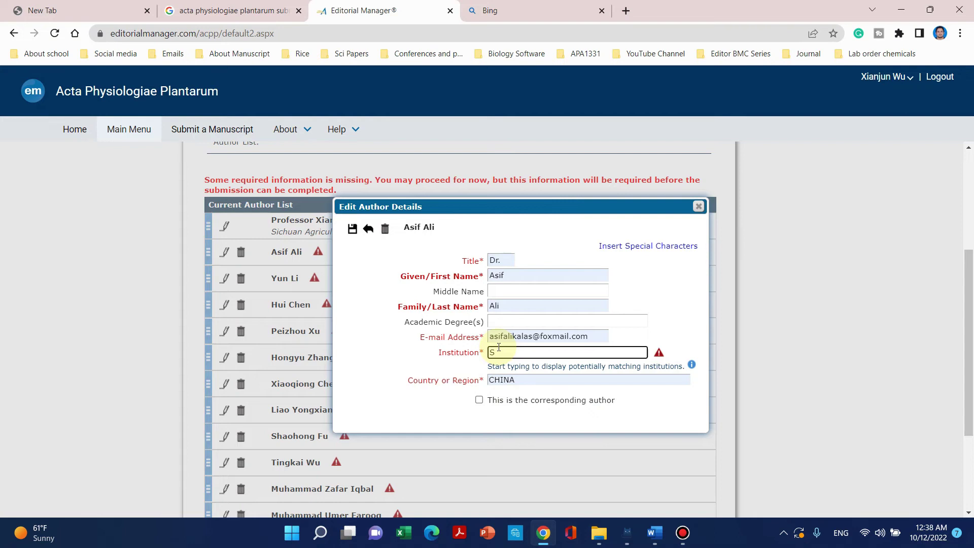
{"action": "type", "text": "Sichuan Av"}
{"action": "type", "text": "r"}
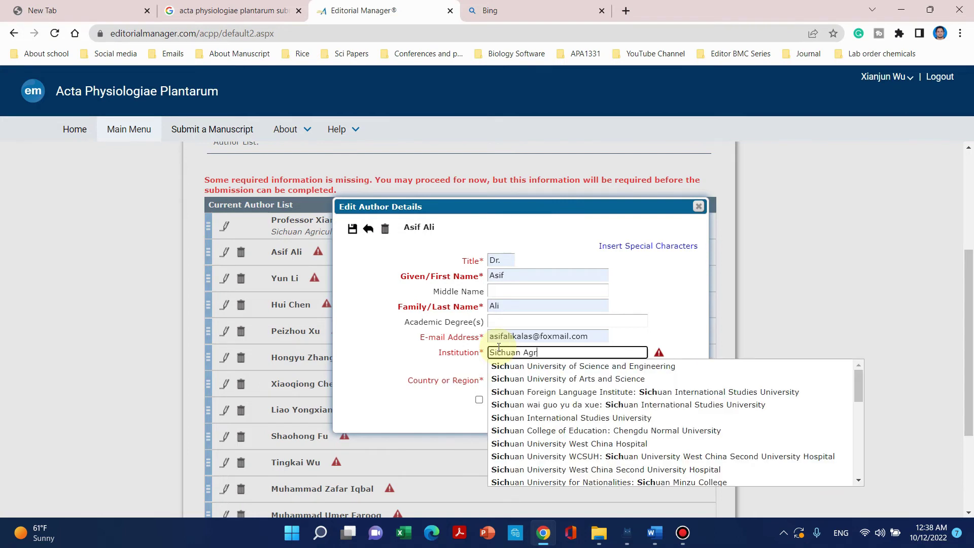
{"action": "type", "text": "i"}
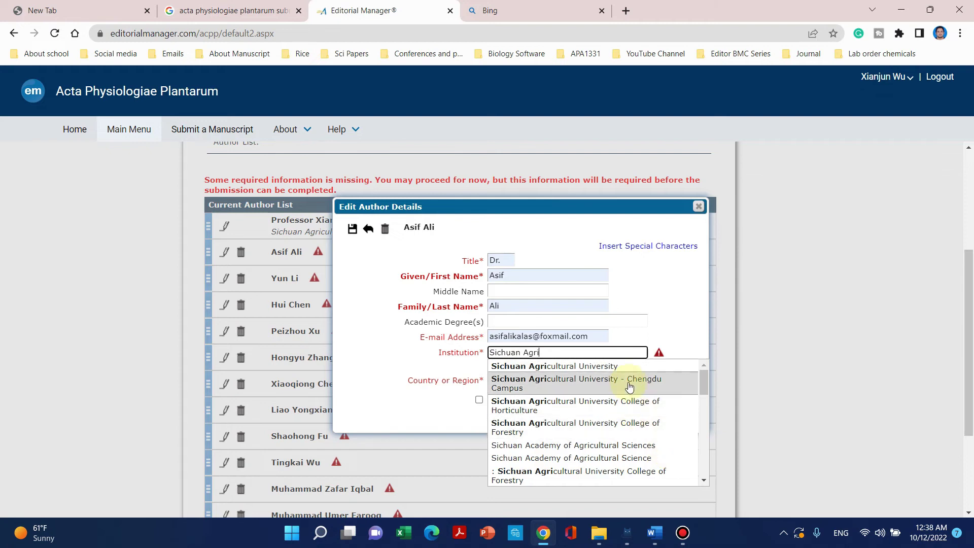
{"action": "left_click", "coordinate": [592, 379]}
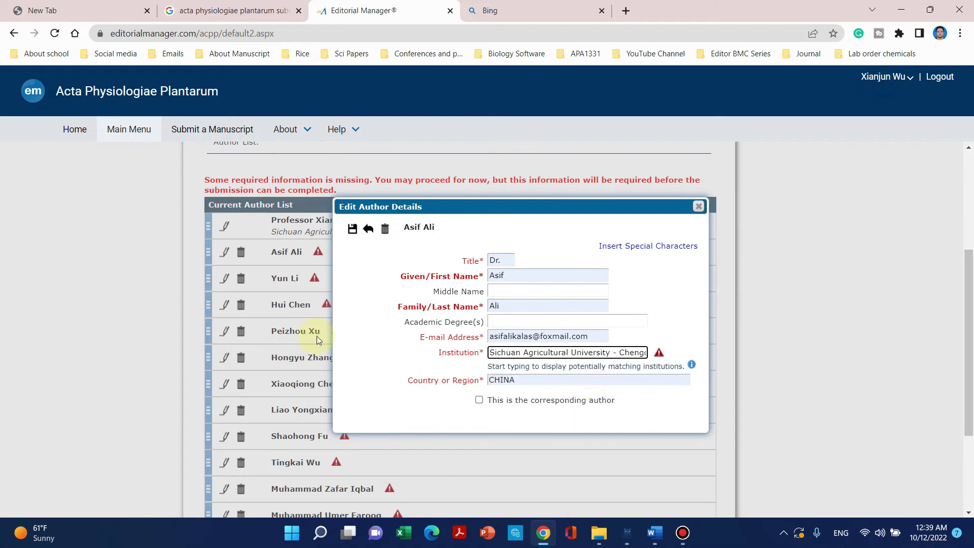
{"action": "left_click", "coordinate": [353, 230]}
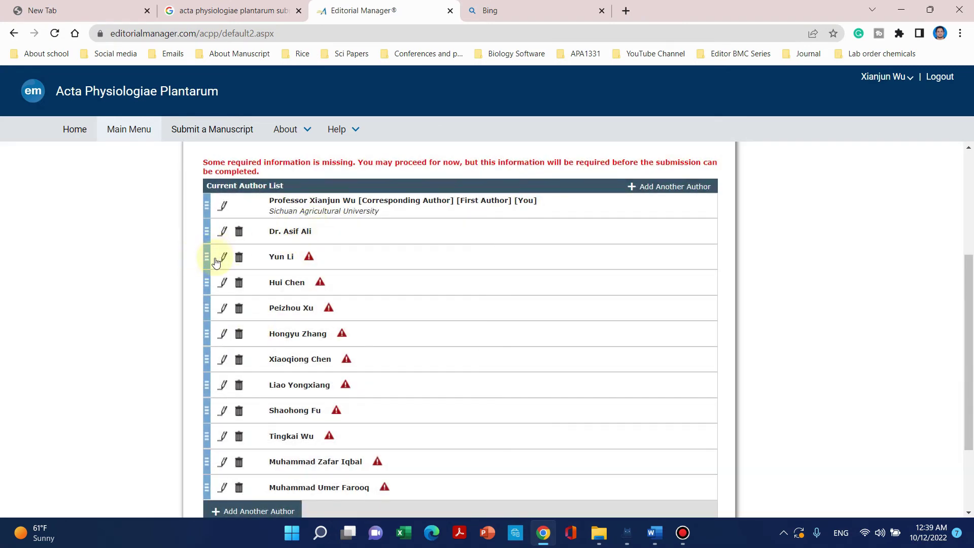
{"action": "scroll", "coordinate": [215, 261], "scroll_direction": "down", "scroll_amount": 1}
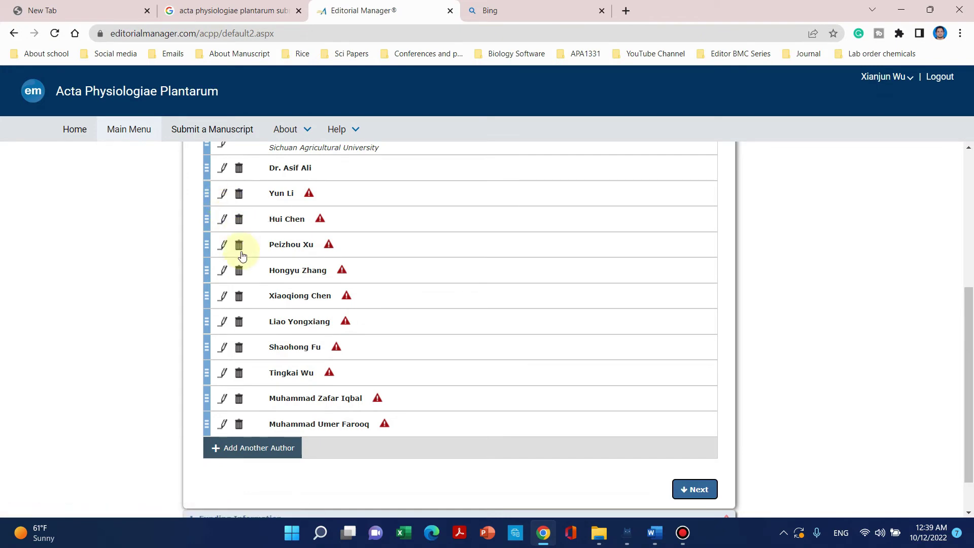
{"action": "left_click", "coordinate": [608, 541]}
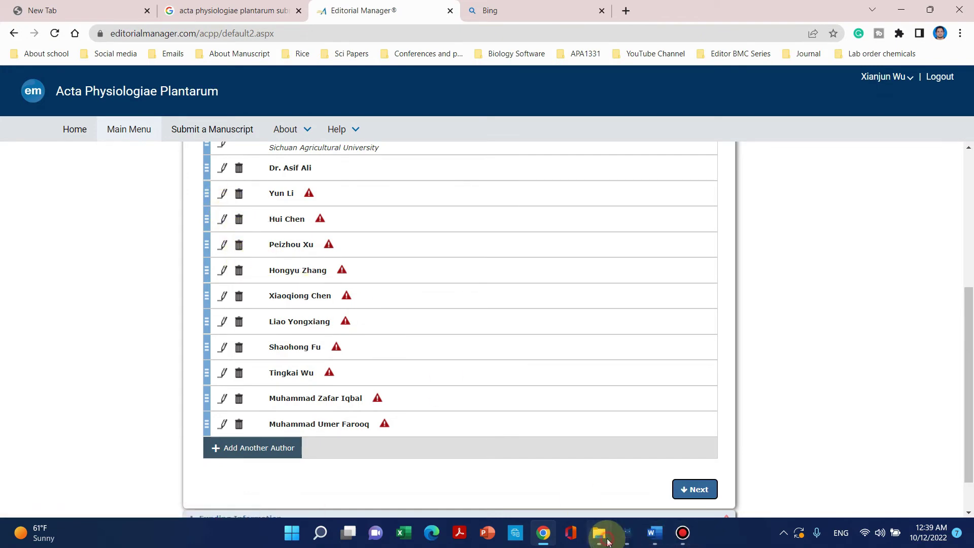
Review the co-author contacts in name & email.docx, then minimize it and Reviwers.docx.
{"action": "left_click", "coordinate": [497, 480]}
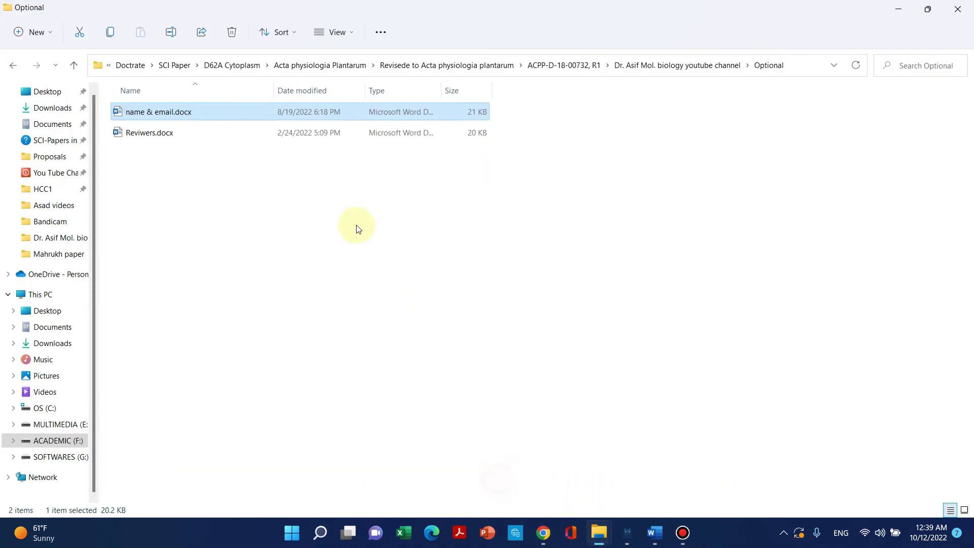
{"action": "double_click", "coordinate": [229, 111]}
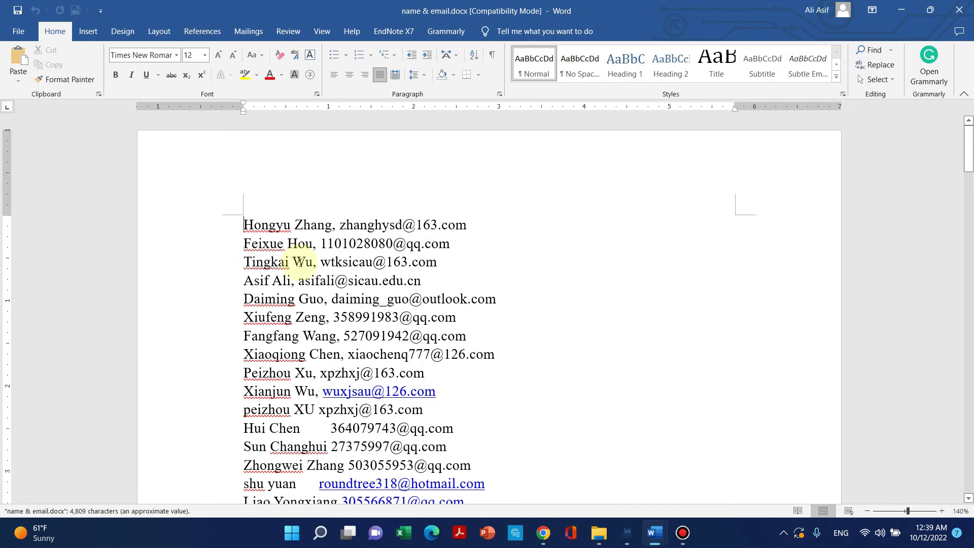
{"action": "scroll", "coordinate": [322, 254], "scroll_direction": "down", "scroll_amount": 8}
{"action": "scroll", "coordinate": [323, 249], "scroll_direction": "up", "scroll_amount": 4}
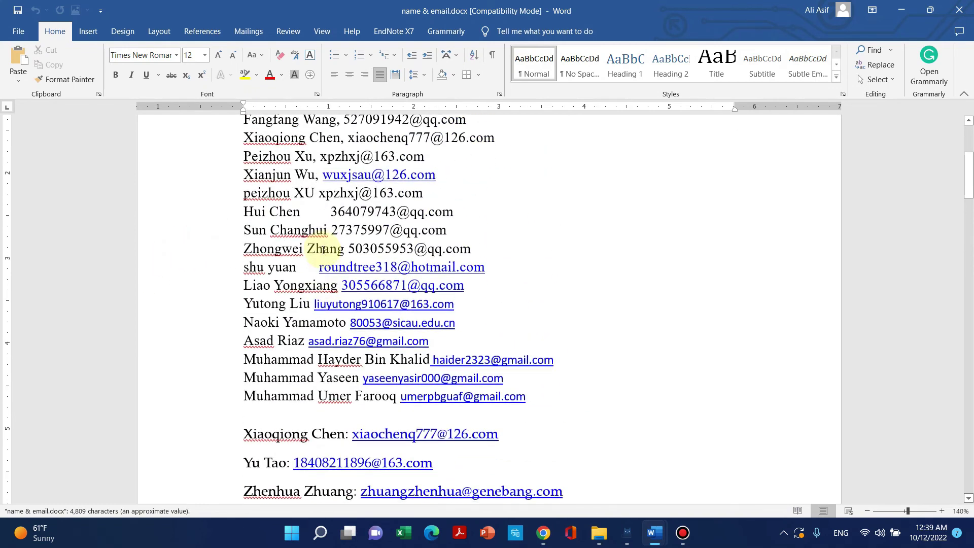
{"action": "scroll", "coordinate": [322, 249], "scroll_direction": "up", "scroll_amount": 5}
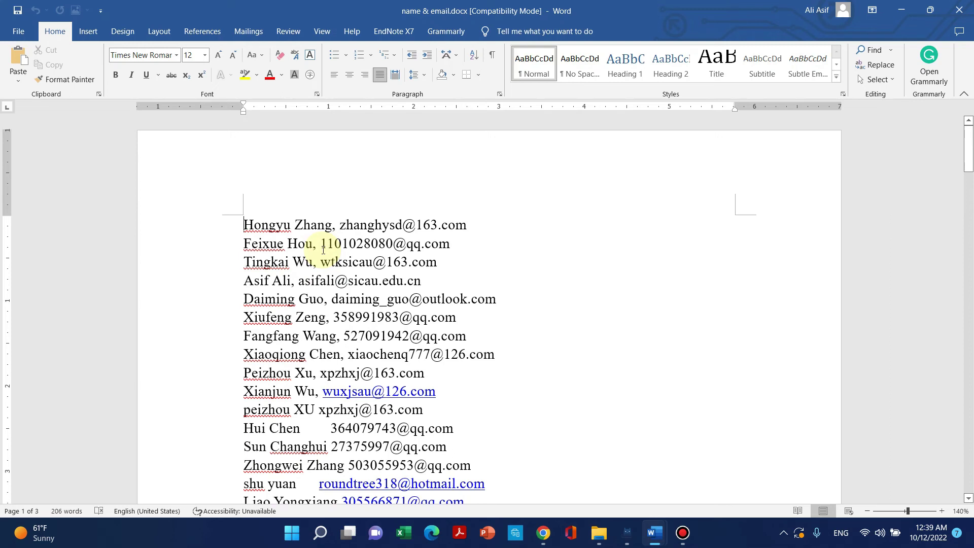
{"action": "scroll", "coordinate": [323, 250], "scroll_direction": "down", "scroll_amount": 1}
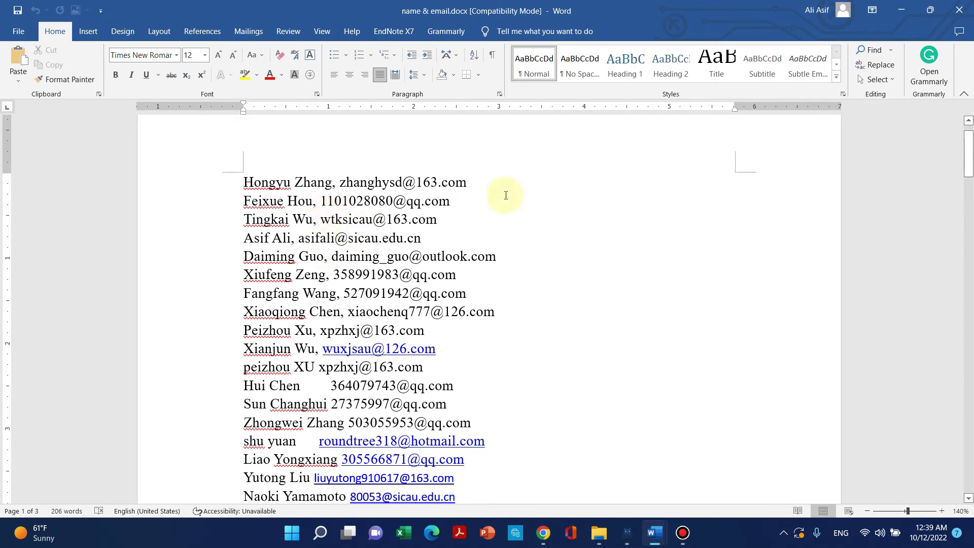
{"action": "left_click", "coordinate": [911, 7]}
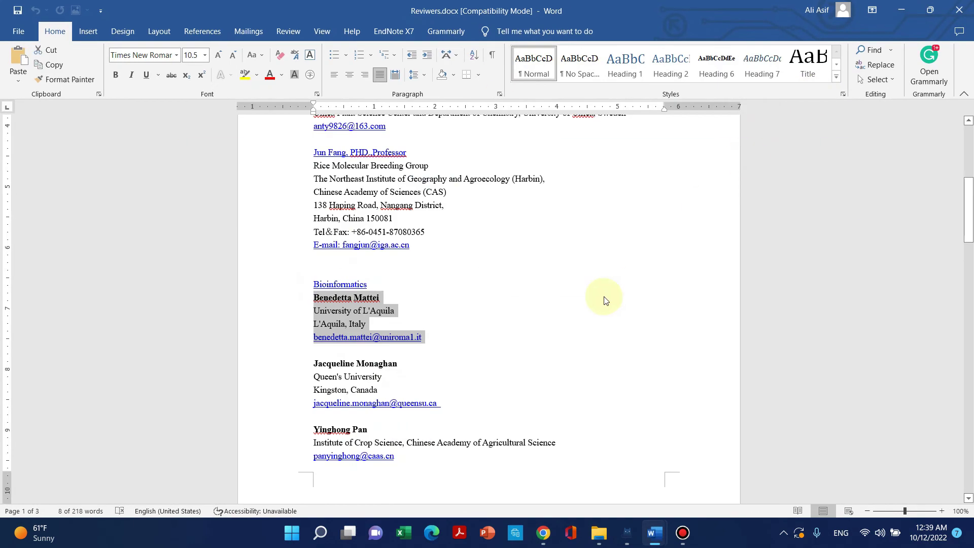
{"action": "left_click", "coordinate": [899, 7]}
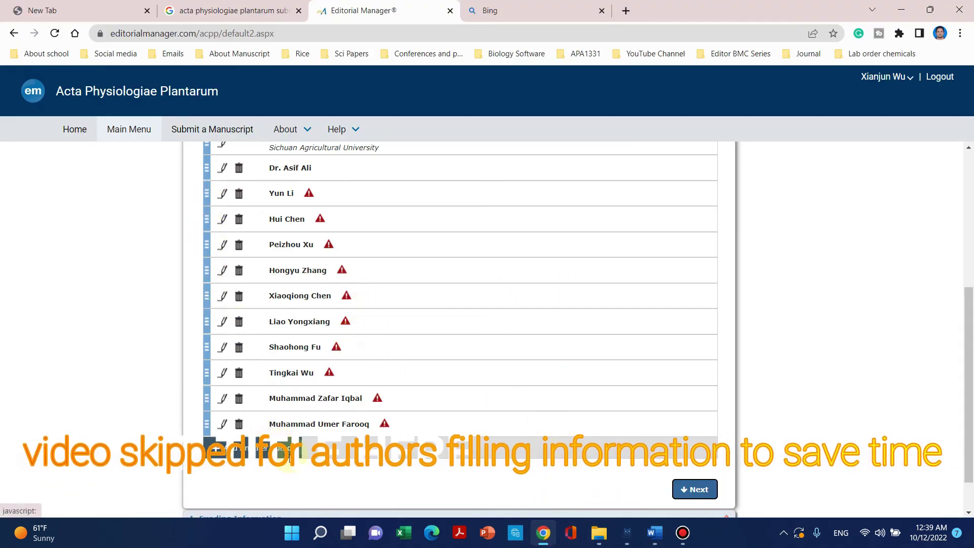
Go to Funding Information and start a new funding source entry at Find a Funder.
{"action": "left_click", "coordinate": [695, 489]}
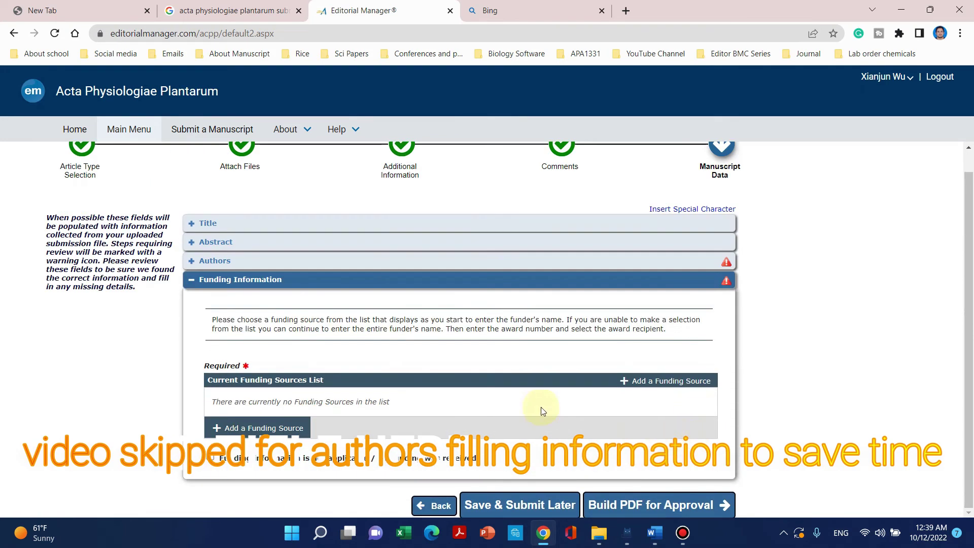
{"action": "left_click", "coordinate": [255, 432]}
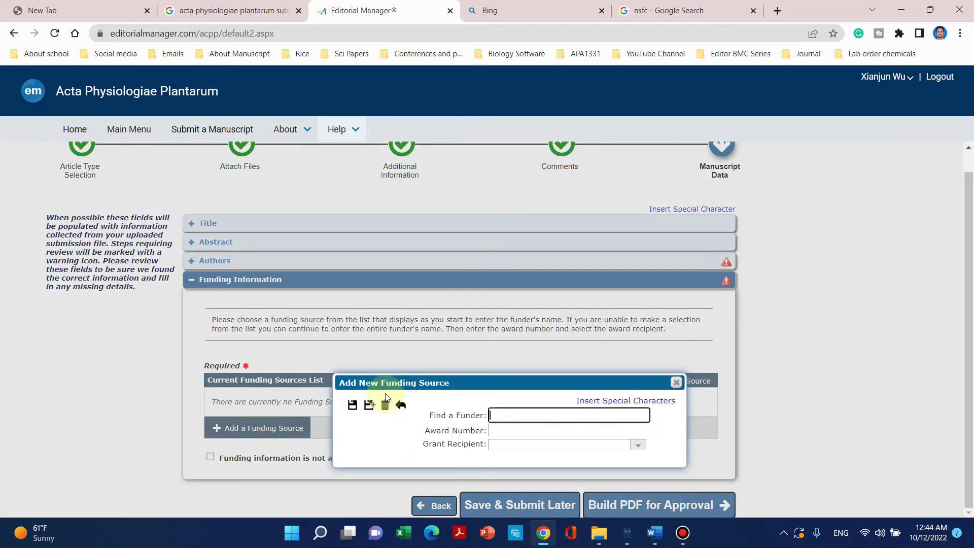
{"action": "left_click", "coordinate": [538, 420]}
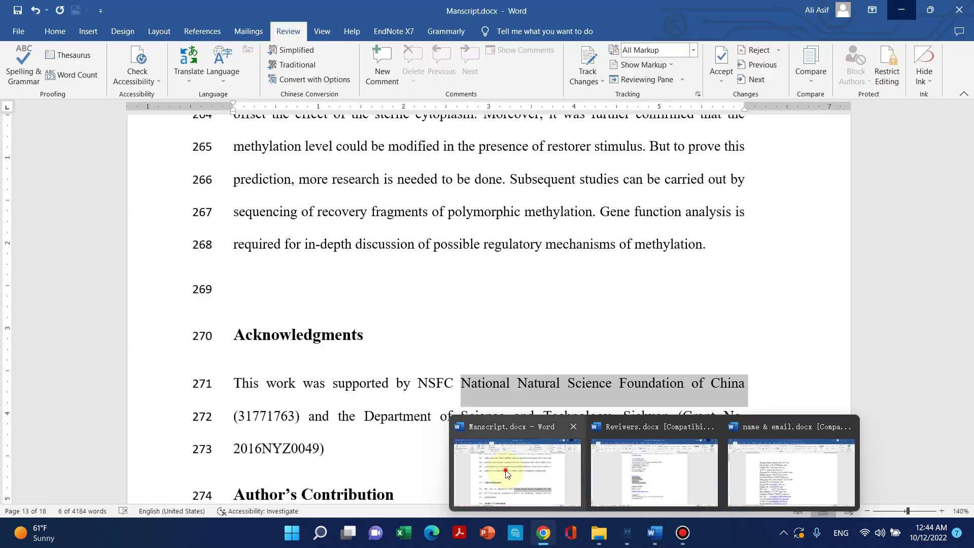
Bring Manscript.docx forward and check its Acknowledgments for the NSFC funder and grant.
{"action": "left_click", "coordinate": [507, 459]}
{"action": "left_click", "coordinate": [387, 316]}
{"action": "scroll", "coordinate": [304, 263], "scroll_direction": "down", "scroll_amount": 2}
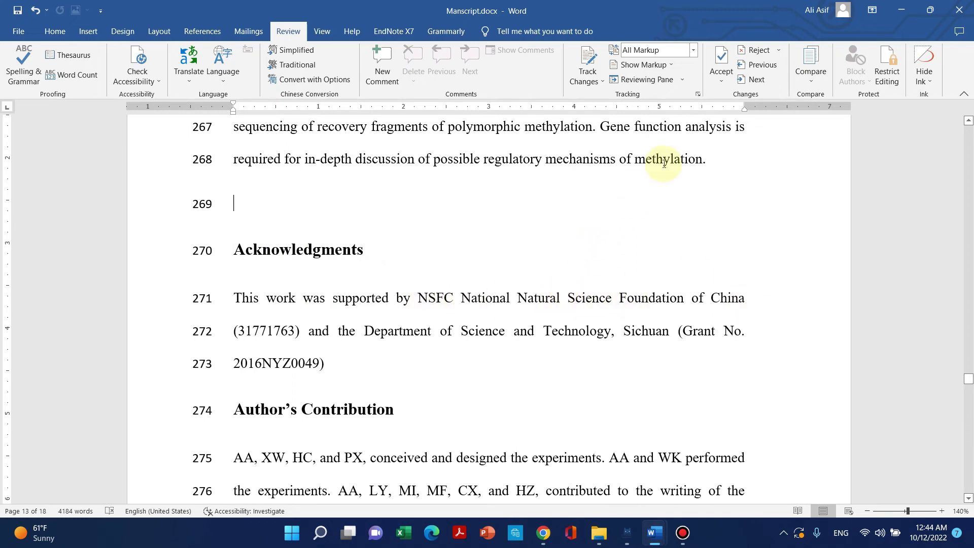
Search for and choose National Natural Science Foundation of China as the funder.
{"action": "left_click", "coordinate": [898, 10]}
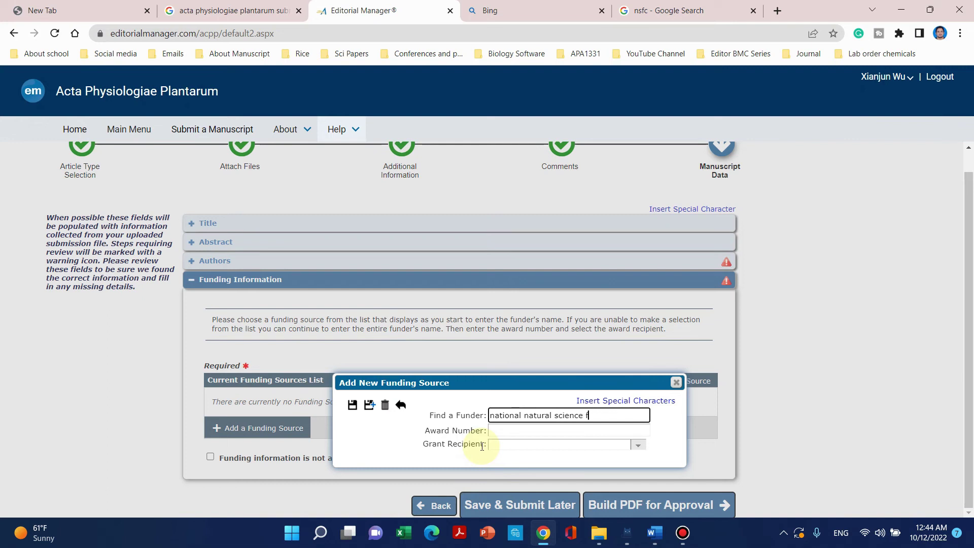
{"action": "type", "text": "u"}
{"action": "type", "text": "oun"}
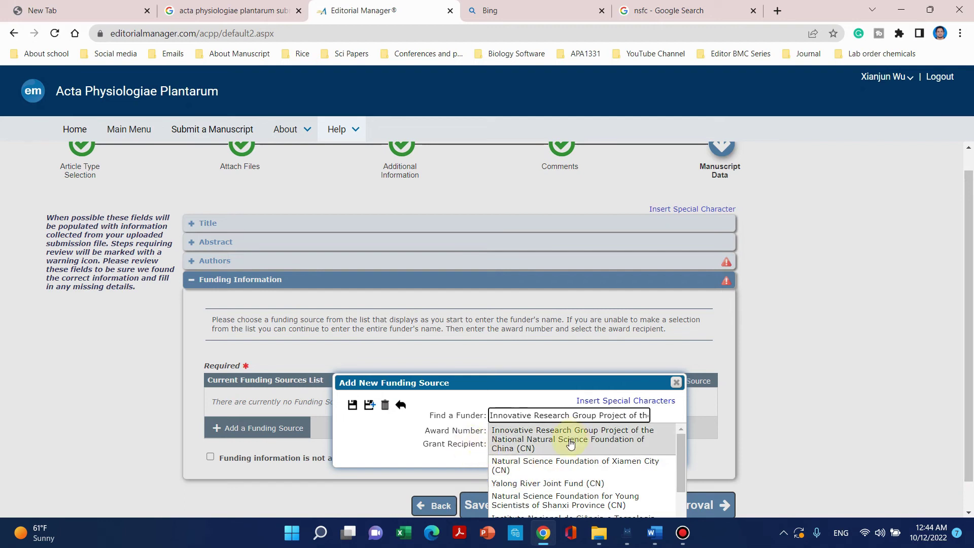
{"action": "scroll", "coordinate": [570, 444], "scroll_direction": "down", "scroll_amount": 2}
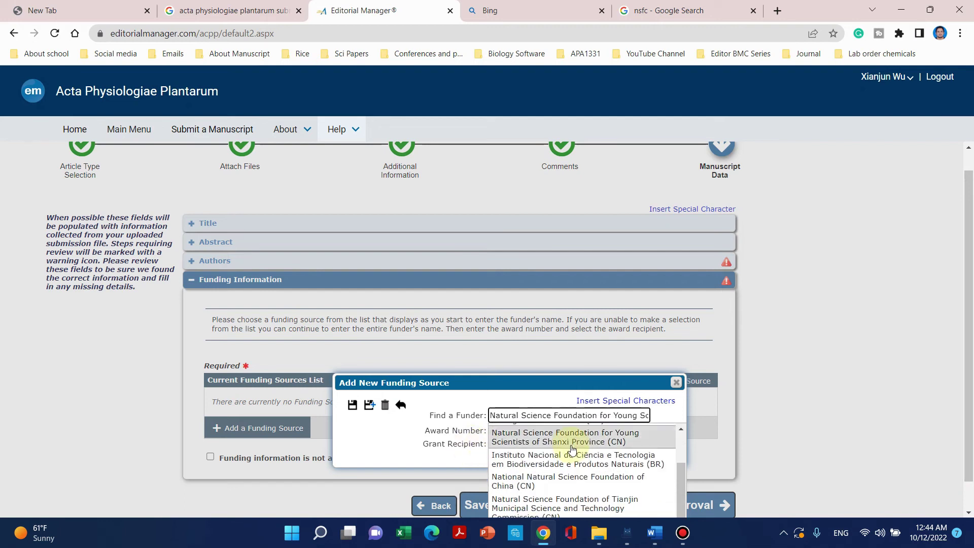
{"action": "left_click", "coordinate": [580, 479]}
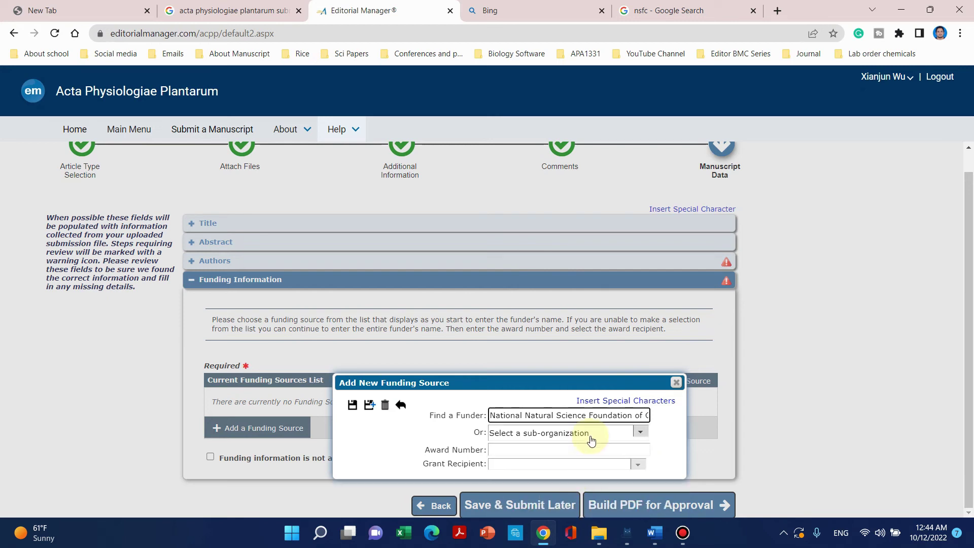
Enter award number 31771763, copied from the manuscript's Acknowledgments.
{"action": "left_click", "coordinate": [574, 448]}
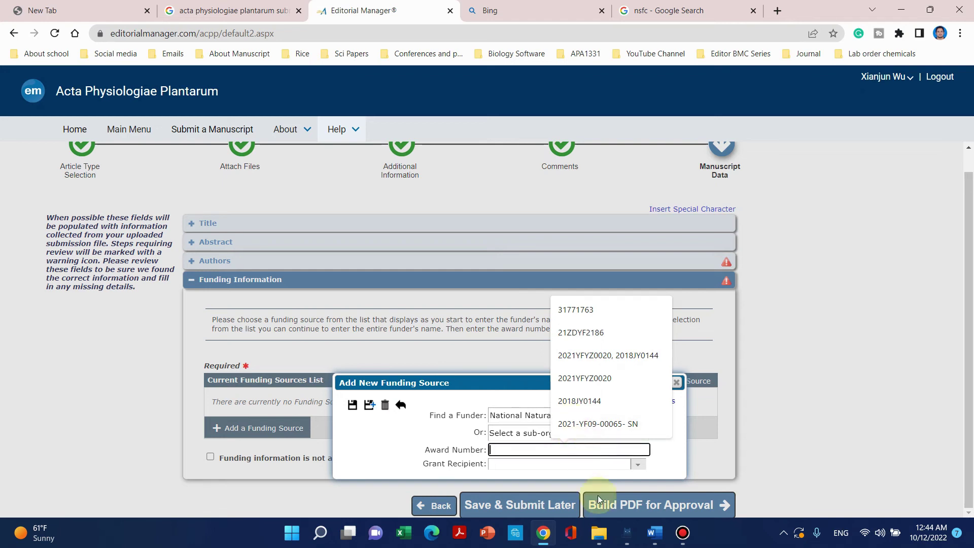
{"action": "mouse_move", "coordinate": [652, 537]}
{"action": "left_click", "coordinate": [552, 499]}
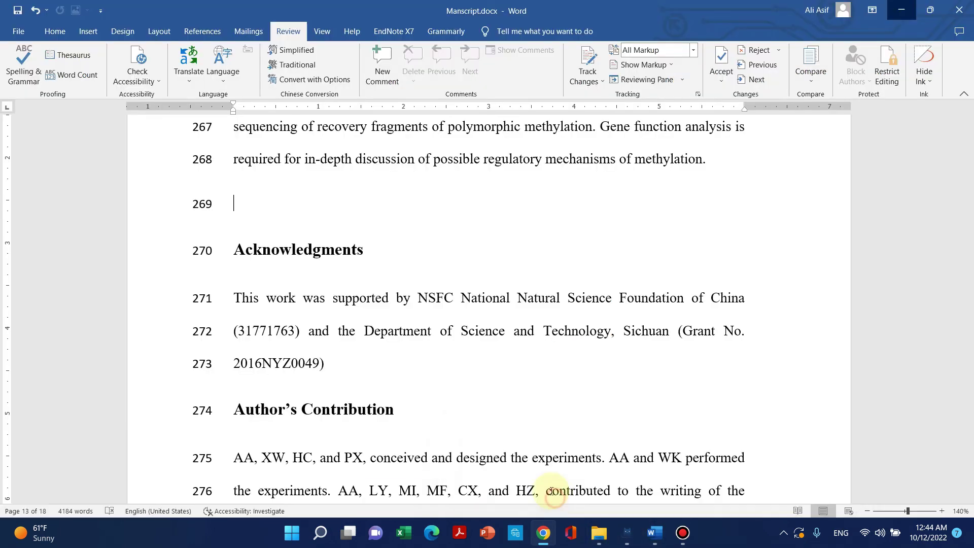
{"action": "left_click_drag", "start_coordinate": [297, 331], "coordinate": [239, 331]}
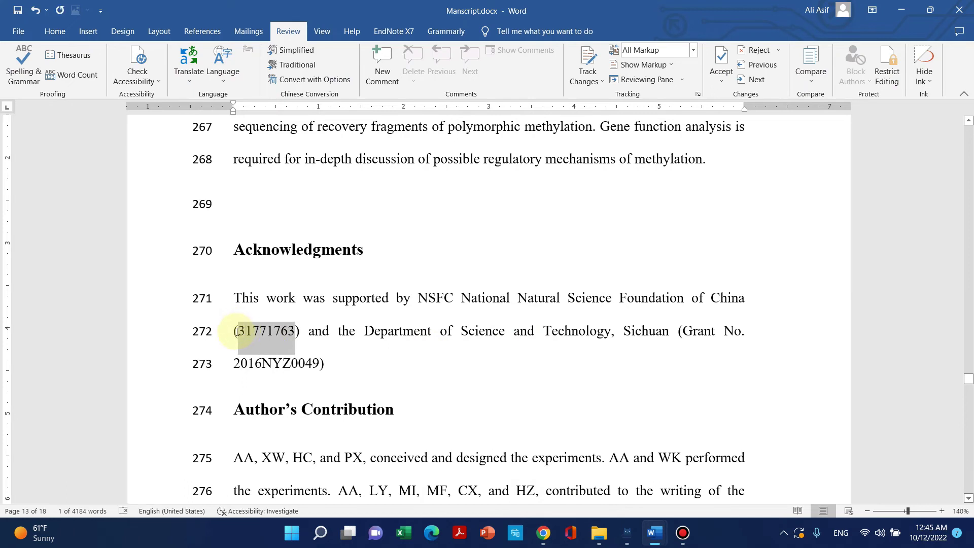
{"action": "left_click", "coordinate": [543, 532]}
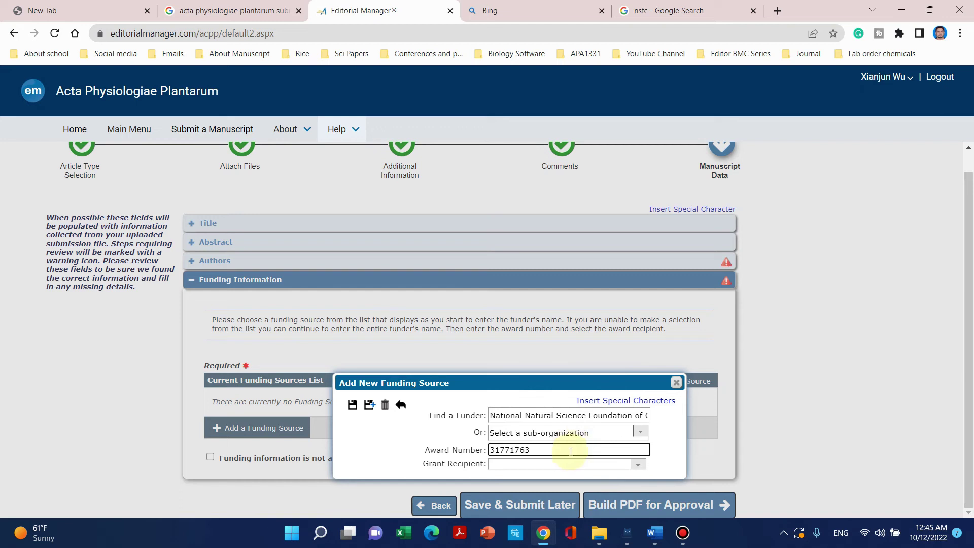
Leave sub-organization blank, set the corresponding author as recipient, and save the funding source.
{"action": "left_click", "coordinate": [641, 432]}
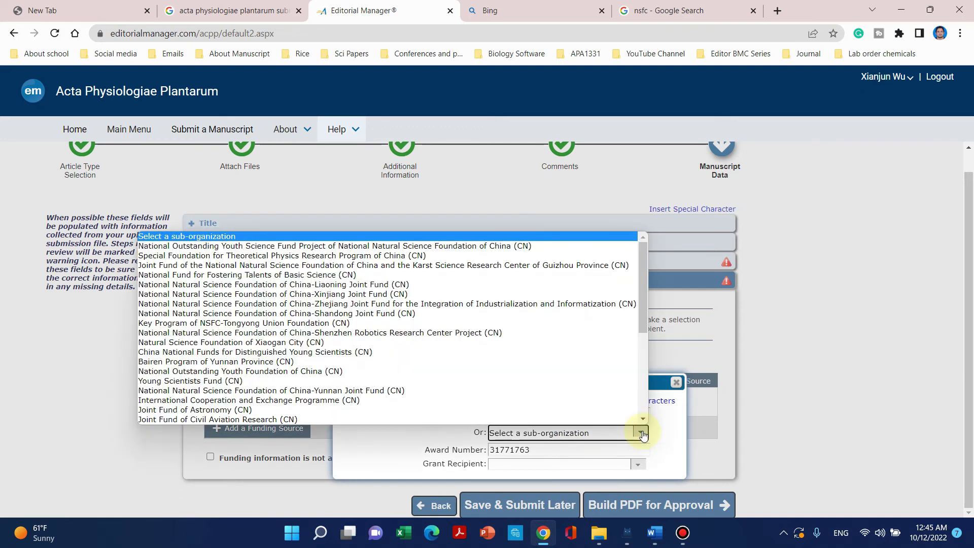
{"action": "scroll", "coordinate": [604, 406], "scroll_direction": "down", "scroll_amount": 1}
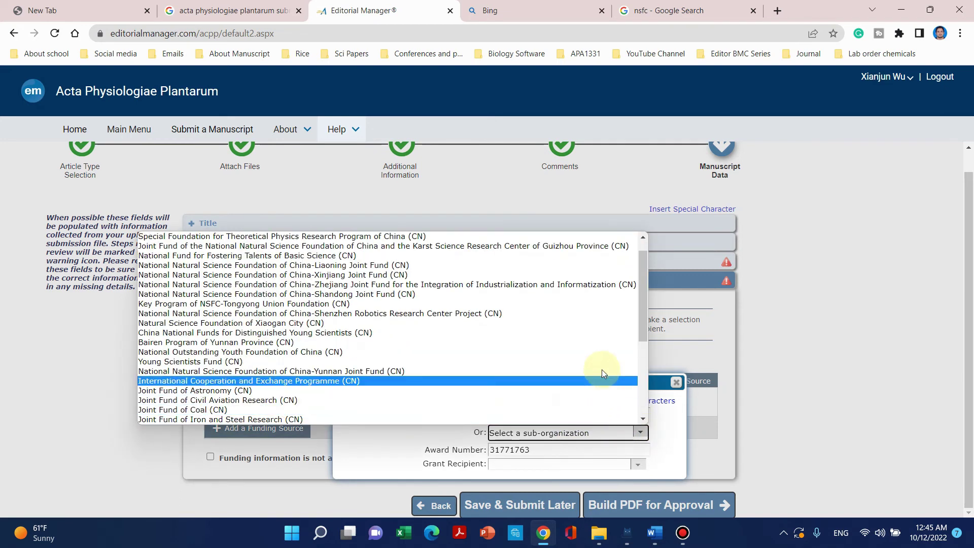
{"action": "left_click", "coordinate": [37, 348]}
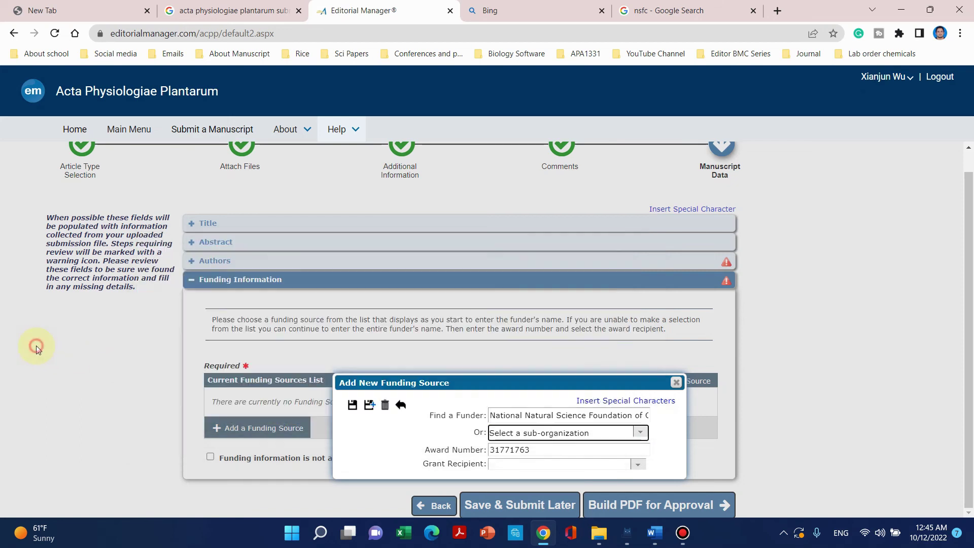
{"action": "left_click", "coordinate": [574, 469]}
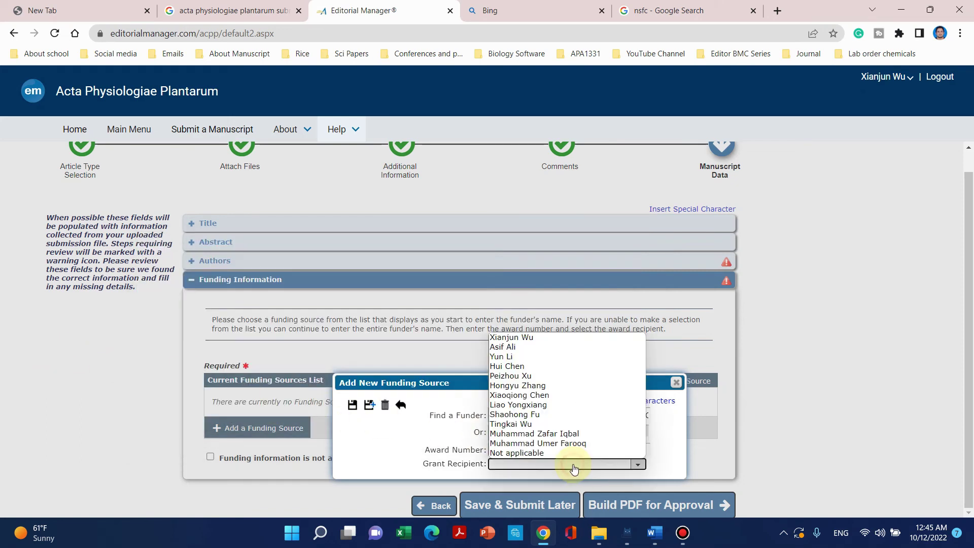
{"action": "left_click", "coordinate": [594, 338]}
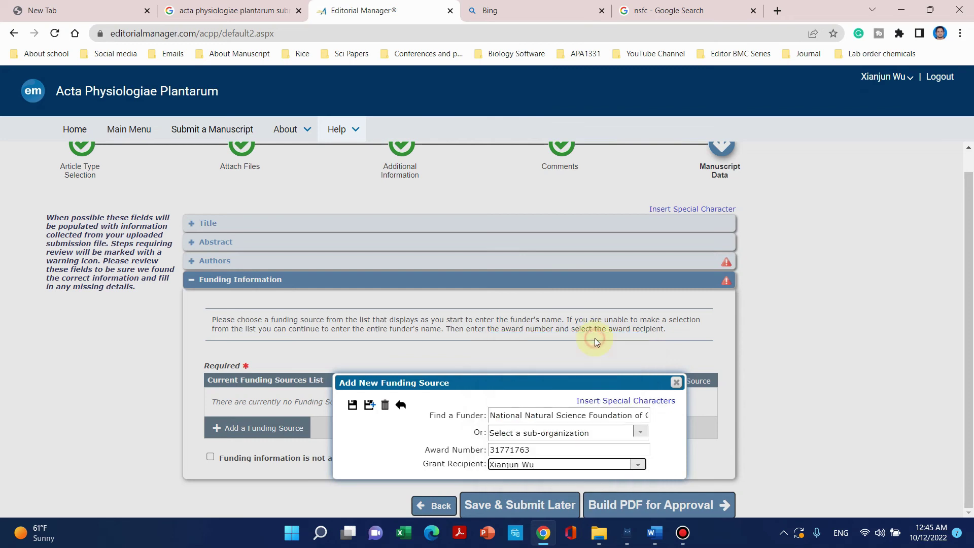
{"action": "left_click", "coordinate": [353, 406]}
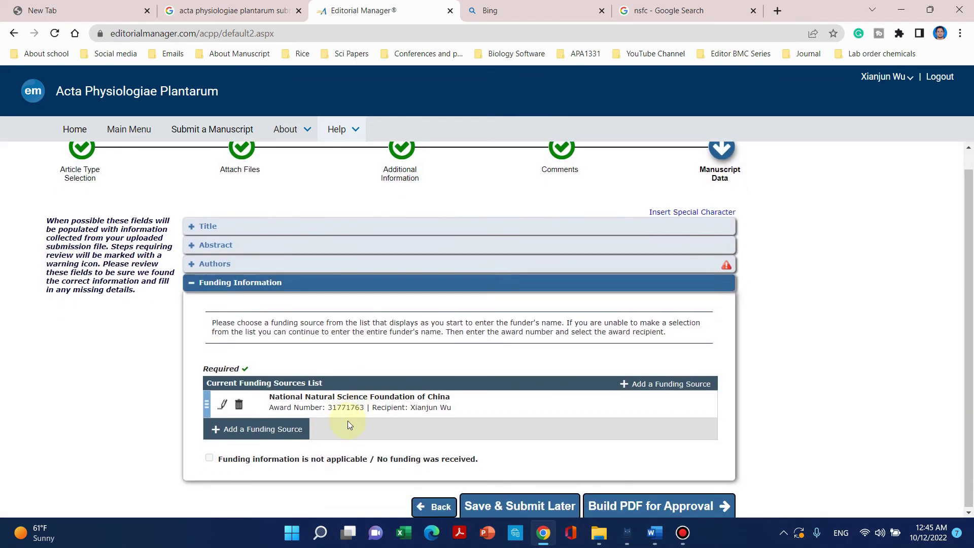
Build the hybrid rice manuscript's PDF so its status becomes Needs Approval.
{"action": "scroll", "coordinate": [347, 421], "scroll_direction": "down", "scroll_amount": 1}
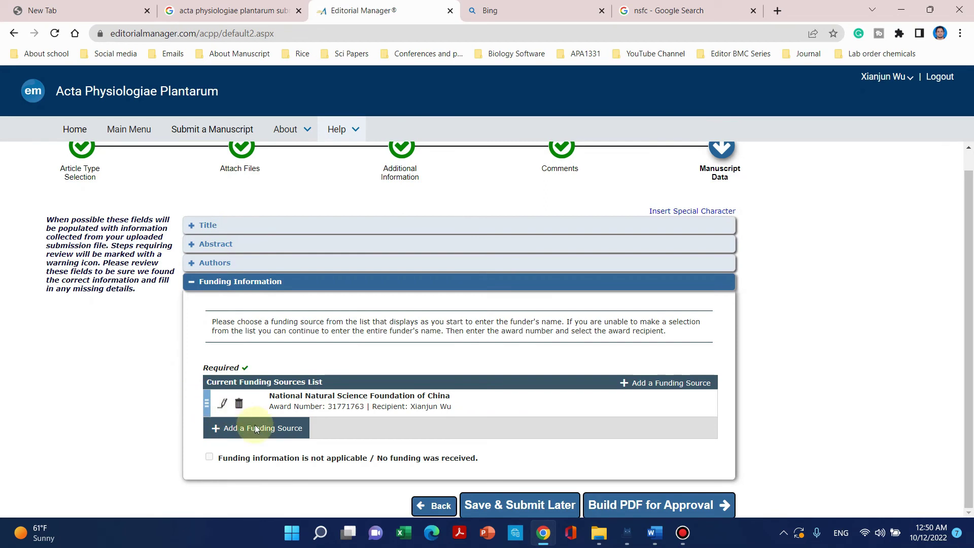
{"action": "left_click", "coordinate": [634, 505]}
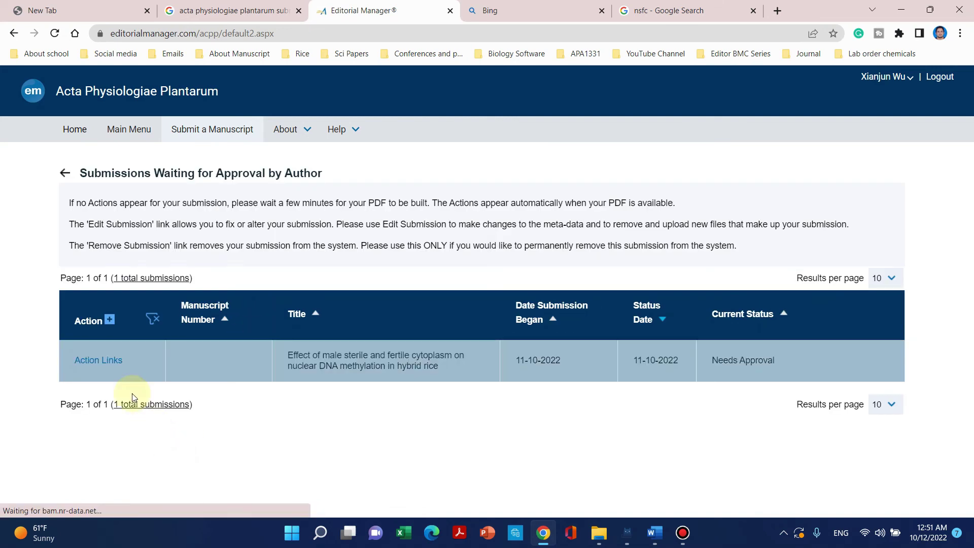
Download the built submission PDF and select ACPP-S-18-00880.pdf in the Downloads folder.
{"action": "left_click", "coordinate": [112, 367]}
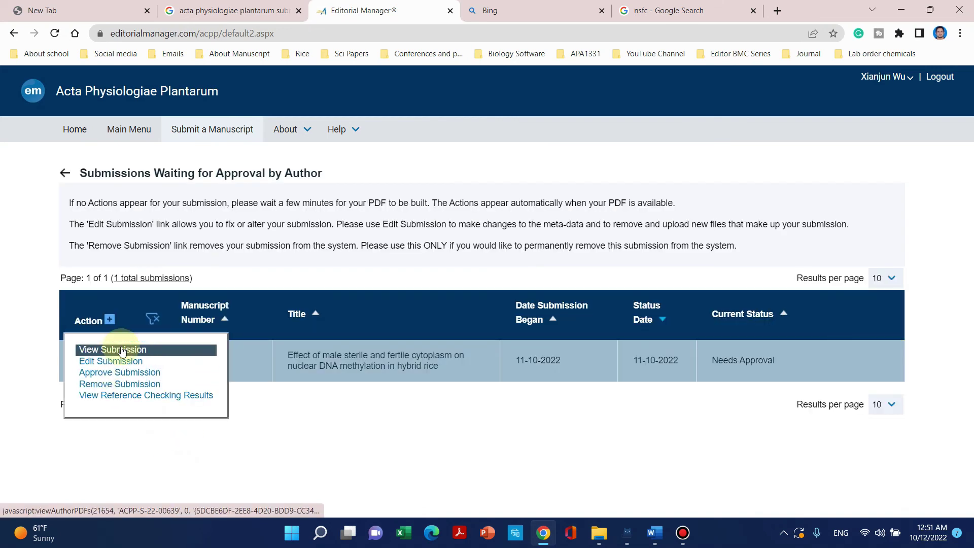
{"action": "left_click", "coordinate": [121, 350]}
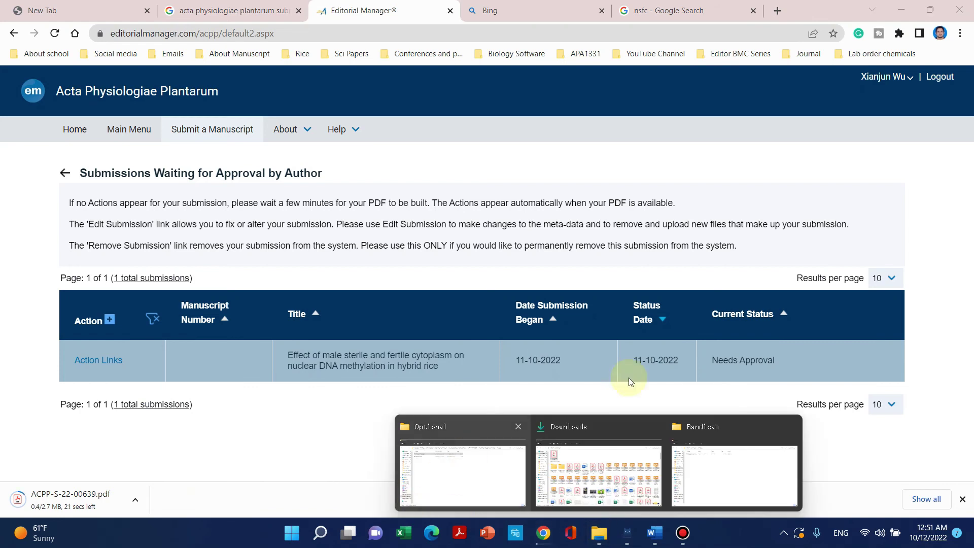
{"action": "left_click", "coordinate": [779, 11]}
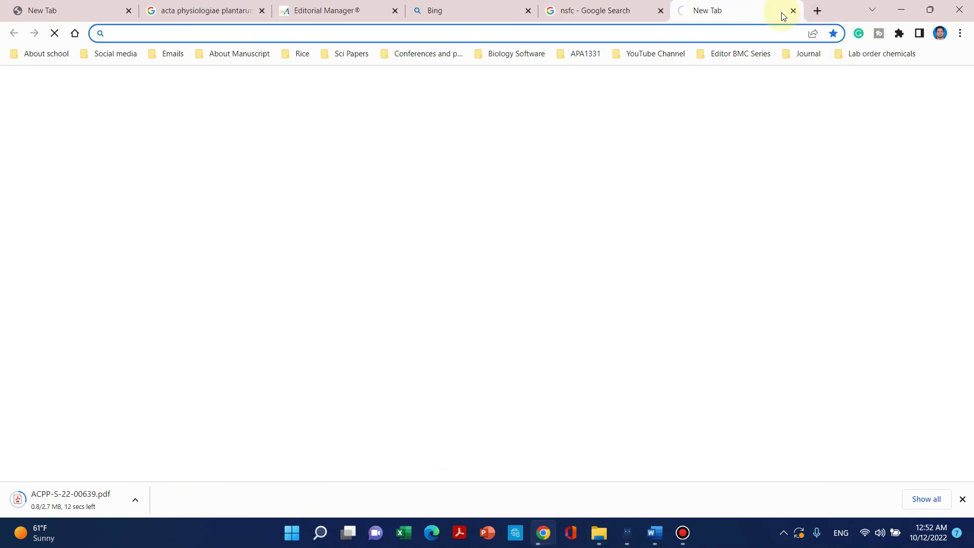
{"action": "key", "text": "ctrl+j"}
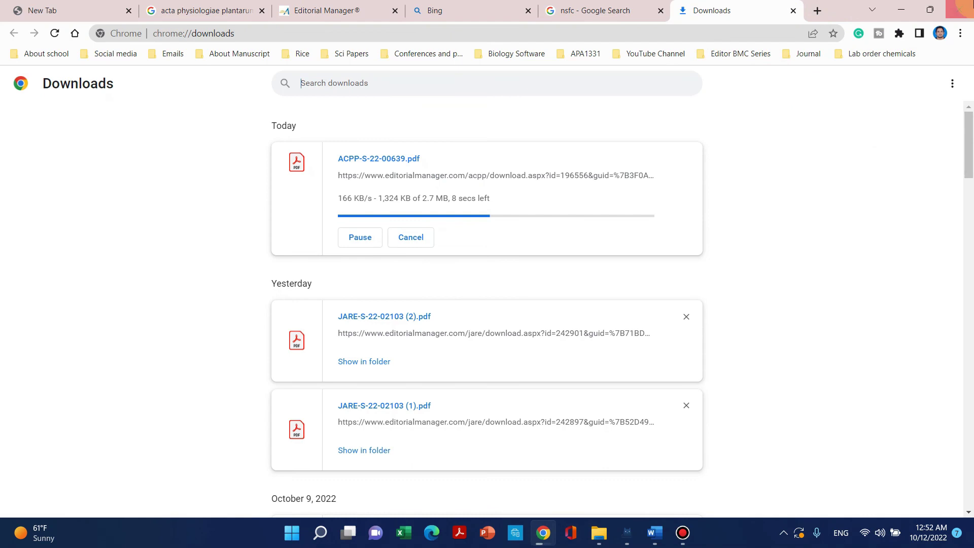
{"action": "left_click", "coordinate": [912, 5]}
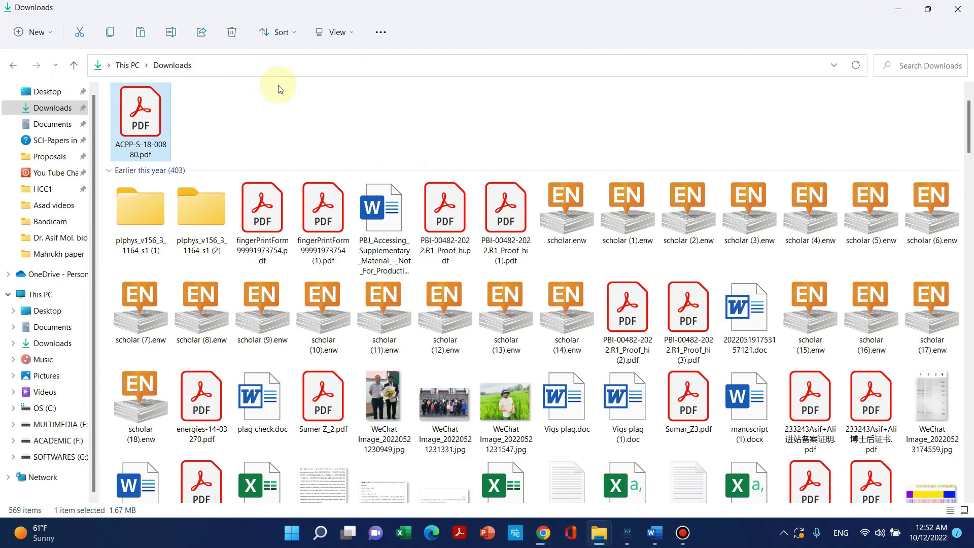
{"action": "left_click", "coordinate": [133, 130]}
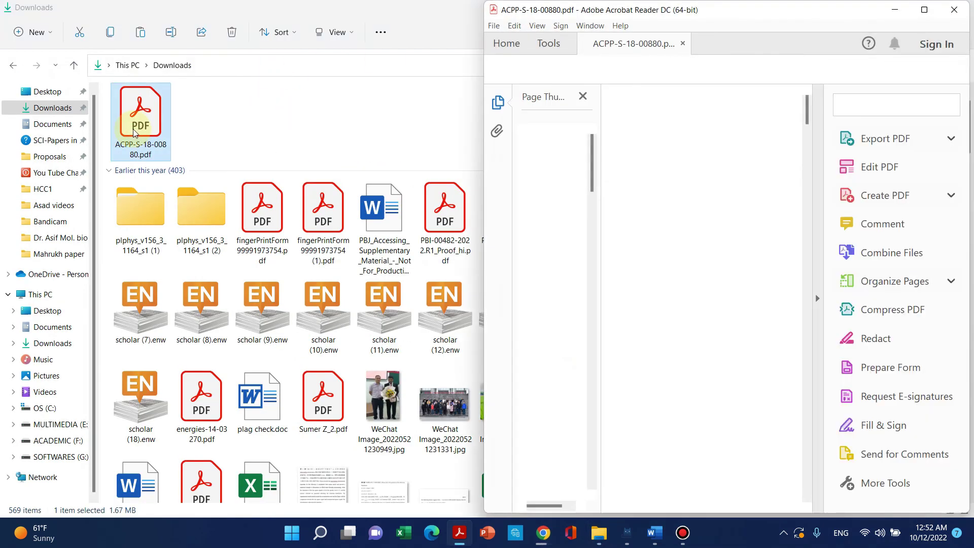
Maximize Acrobat Reader and check the submission details table and abstract.
{"action": "left_click", "coordinate": [928, 8]}
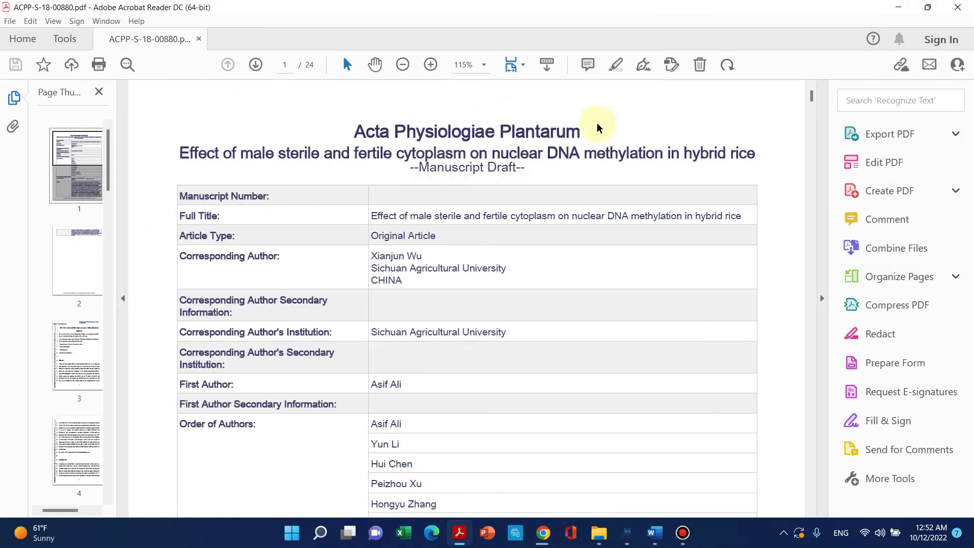
{"action": "scroll", "coordinate": [443, 104], "scroll_direction": "down", "scroll_amount": 1}
{"action": "scroll", "coordinate": [440, 145], "scroll_direction": "up", "scroll_amount": 1}
{"action": "scroll", "coordinate": [377, 140], "scroll_direction": "down", "scroll_amount": 2}
{"action": "scroll", "coordinate": [376, 138], "scroll_direction": "up", "scroll_amount": 1}
{"action": "scroll", "coordinate": [380, 133], "scroll_direction": "down", "scroll_amount": 2}
{"action": "scroll", "coordinate": [401, 142], "scroll_direction": "up", "scroll_amount": 1}
{"action": "scroll", "coordinate": [407, 174], "scroll_direction": "down", "scroll_amount": 19}
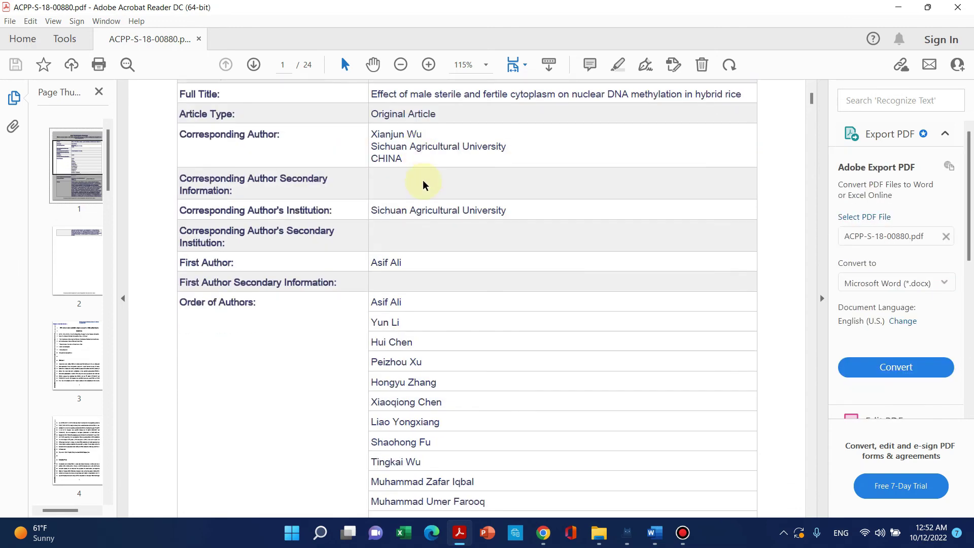
{"action": "scroll", "coordinate": [382, 249], "scroll_direction": "down", "scroll_amount": 5}
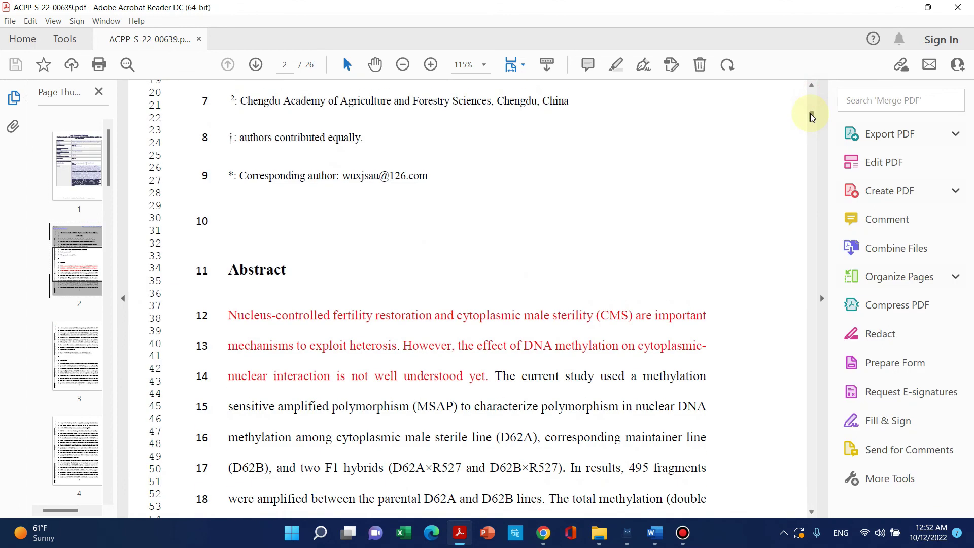
{"action": "scroll", "coordinate": [812, 106], "scroll_direction": "up", "scroll_amount": 18}
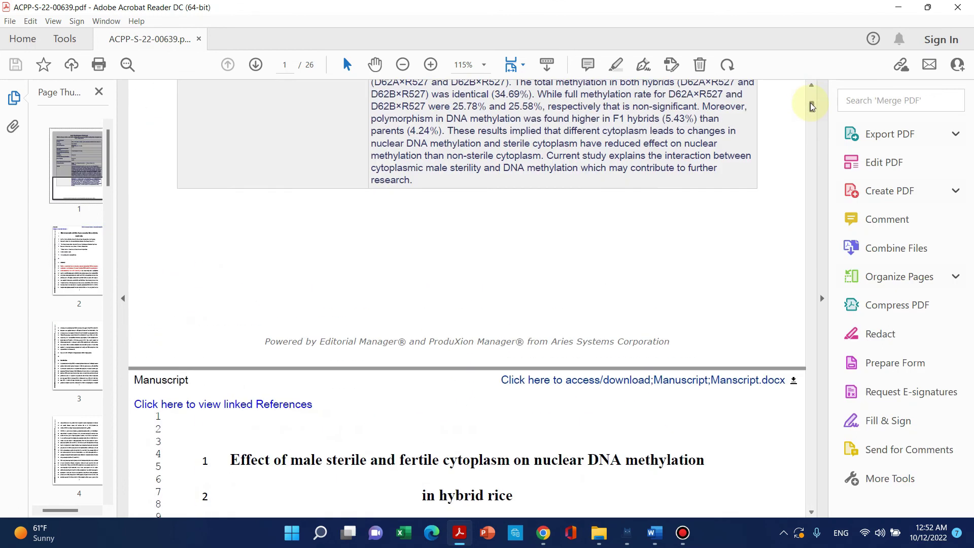
Read through the manuscript title page and following pages, jumping ahead to page 19.
{"action": "scroll", "coordinate": [812, 108], "scroll_direction": "down", "scroll_amount": 5}
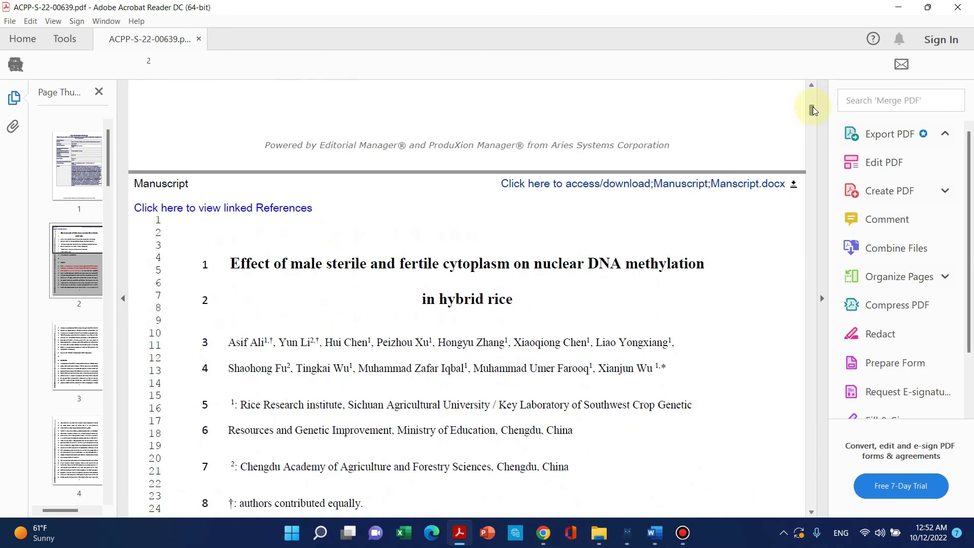
{"action": "scroll", "coordinate": [529, 244], "scroll_direction": "down", "scroll_amount": 2}
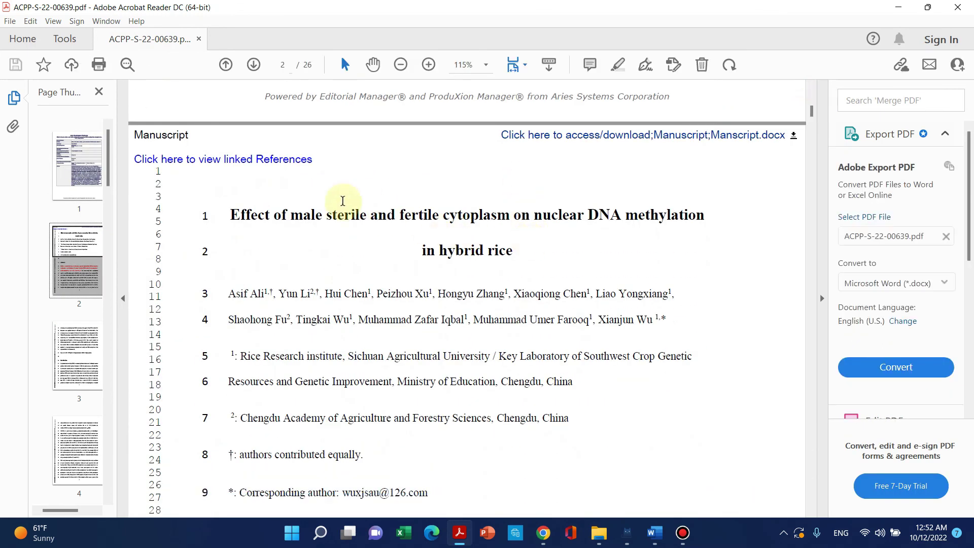
{"action": "scroll", "coordinate": [360, 229], "scroll_direction": "down", "scroll_amount": 2}
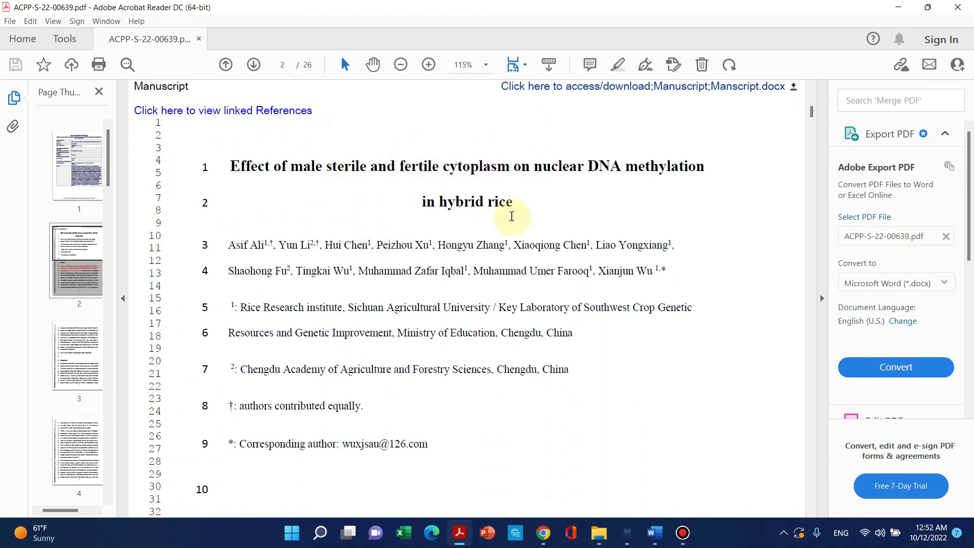
{"action": "scroll", "coordinate": [512, 213], "scroll_direction": "up", "scroll_amount": 3}
{"action": "scroll", "coordinate": [257, 222], "scroll_direction": "up", "scroll_amount": 2}
{"action": "scroll", "coordinate": [487, 323], "scroll_direction": "down", "scroll_amount": 1}
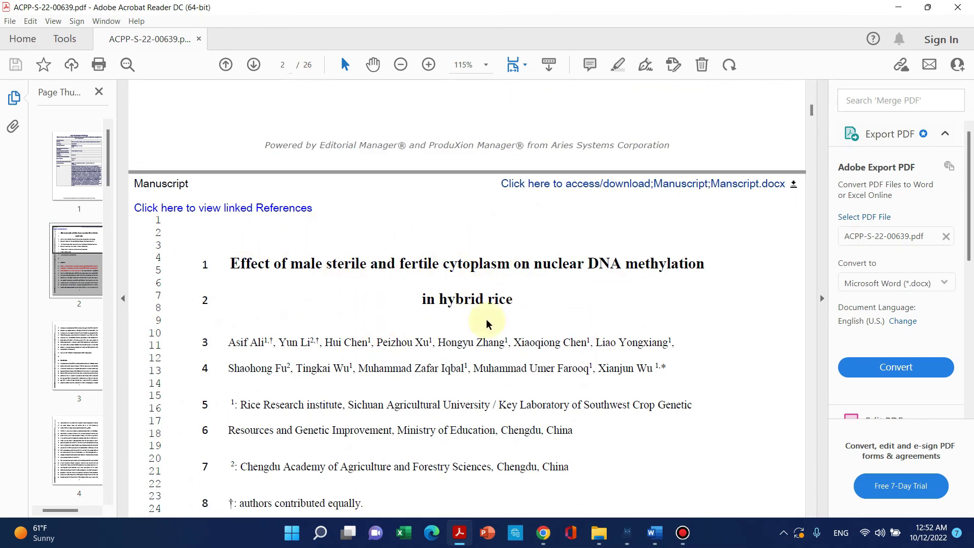
{"action": "scroll", "coordinate": [458, 276], "scroll_direction": "down", "scroll_amount": 2}
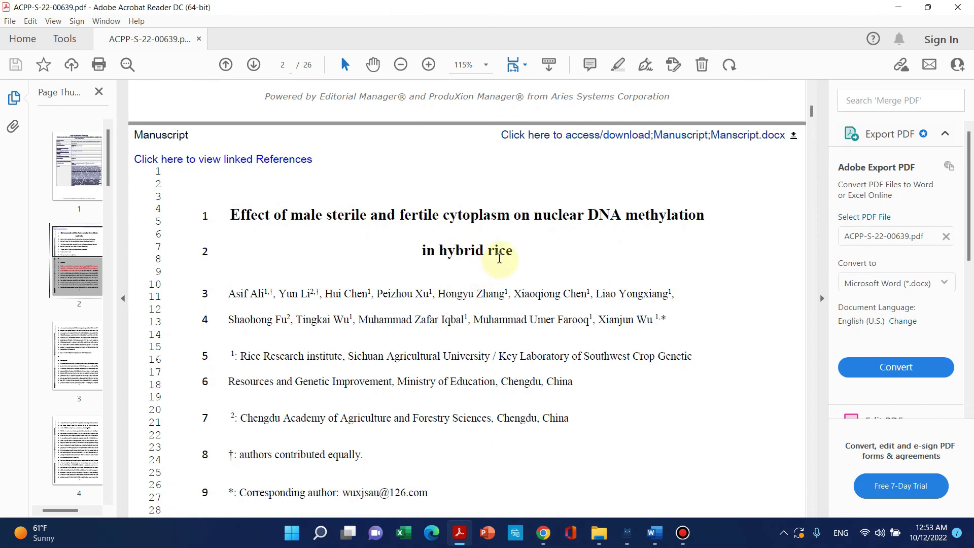
{"action": "scroll", "coordinate": [550, 228], "scroll_direction": "down", "scroll_amount": 13}
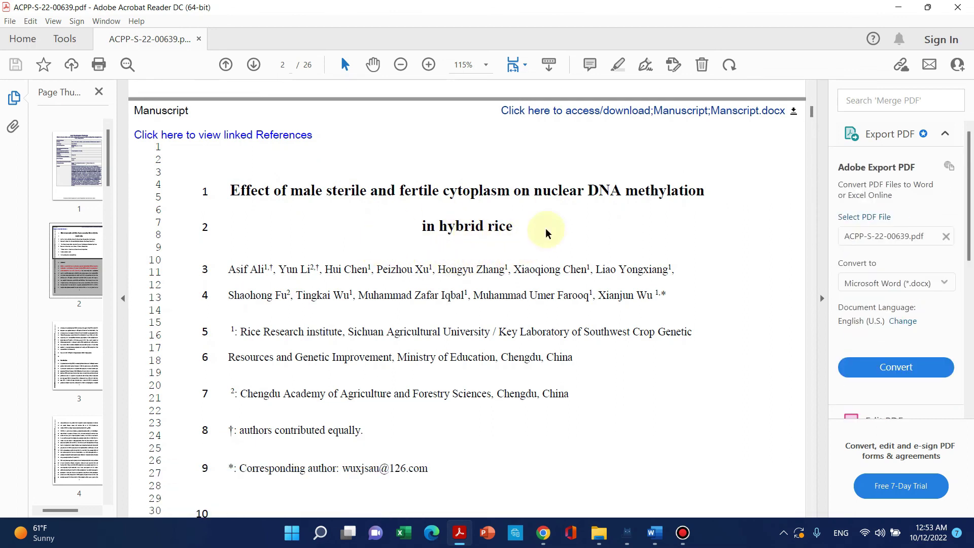
{"action": "left_click_drag", "start_coordinate": [814, 131], "coordinate": [807, 395]}
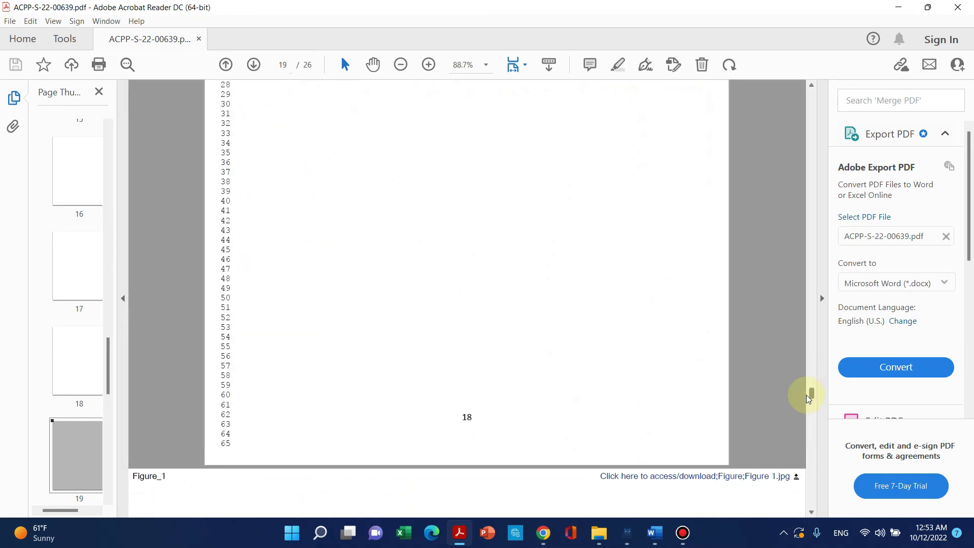
Check the gel figures and Tables 1–4, then minimize Acrobat to show Downloads.
{"action": "scroll", "coordinate": [539, 289], "scroll_direction": "up", "scroll_amount": 5}
{"action": "scroll", "coordinate": [551, 305], "scroll_direction": "down", "scroll_amount": 2}
{"action": "scroll", "coordinate": [553, 309], "scroll_direction": "down", "scroll_amount": 12}
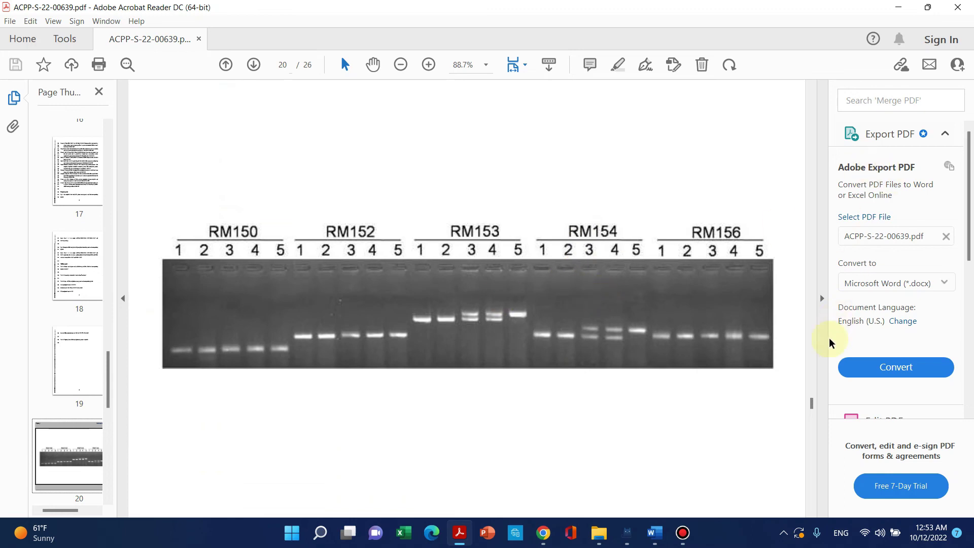
{"action": "scroll", "coordinate": [598, 391], "scroll_direction": "down", "scroll_amount": 15}
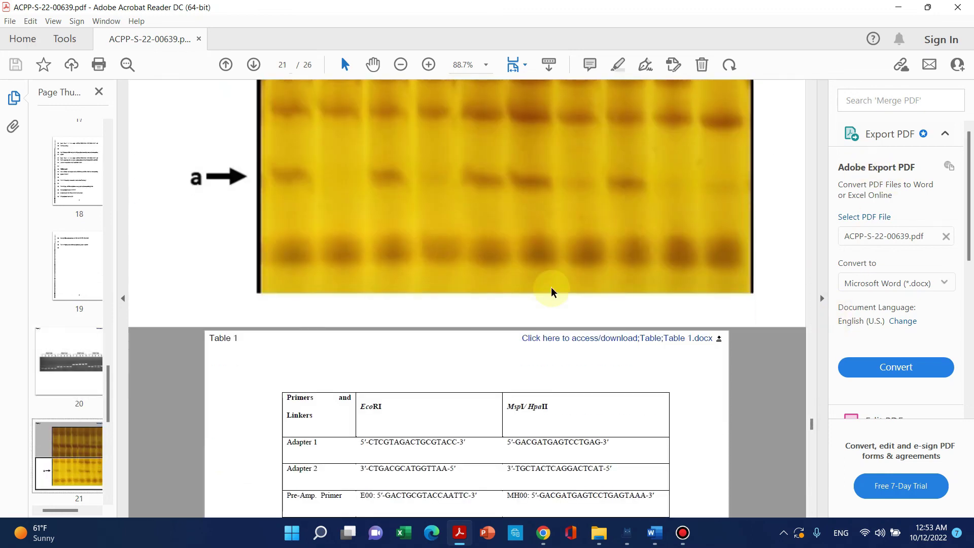
{"action": "scroll", "coordinate": [551, 291], "scroll_direction": "down", "scroll_amount": 10}
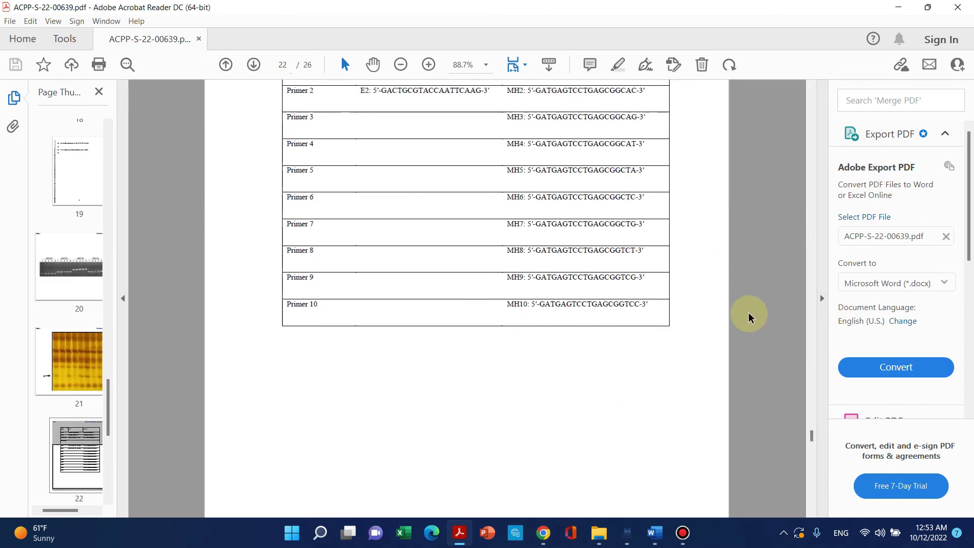
{"action": "scroll", "coordinate": [749, 317], "scroll_direction": "down", "scroll_amount": 20}
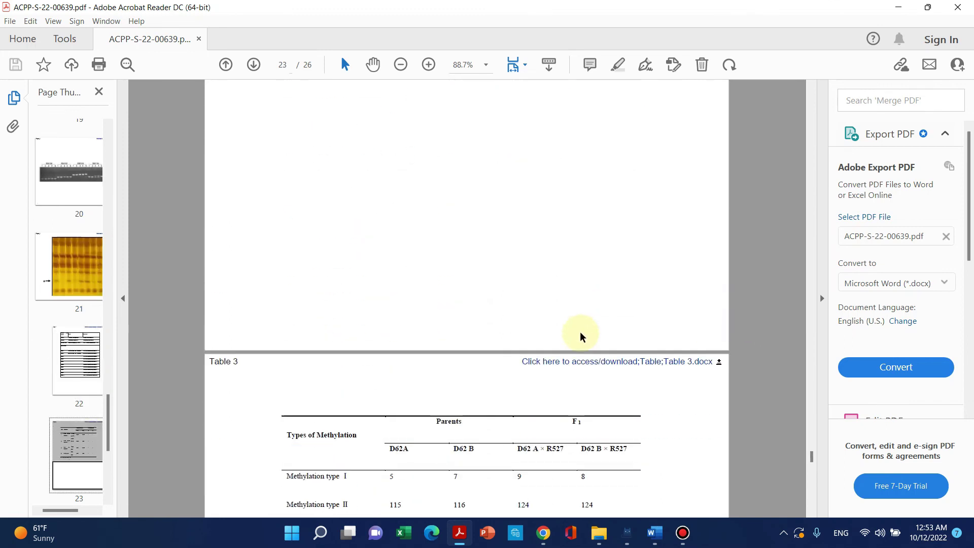
{"action": "scroll", "coordinate": [582, 337], "scroll_direction": "down", "scroll_amount": 20}
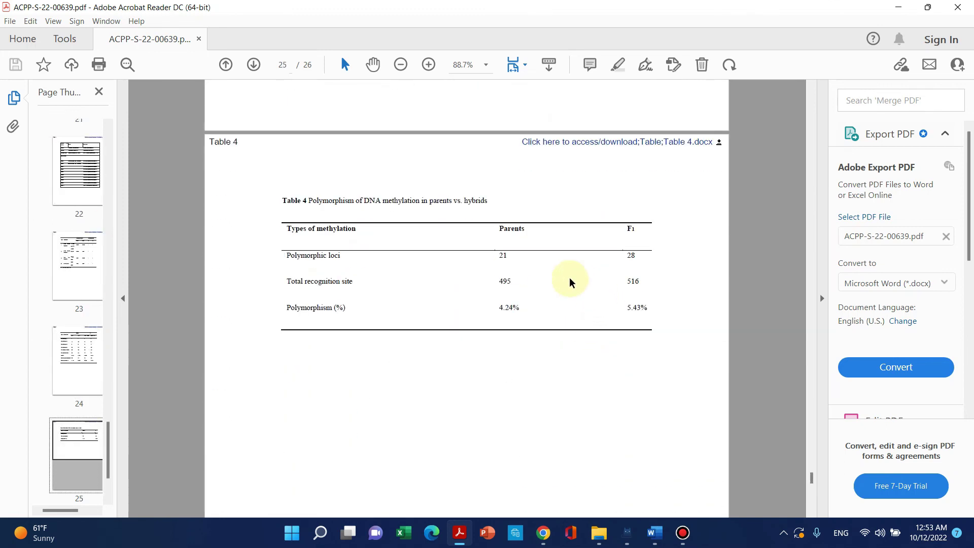
{"action": "left_click", "coordinate": [899, 7]}
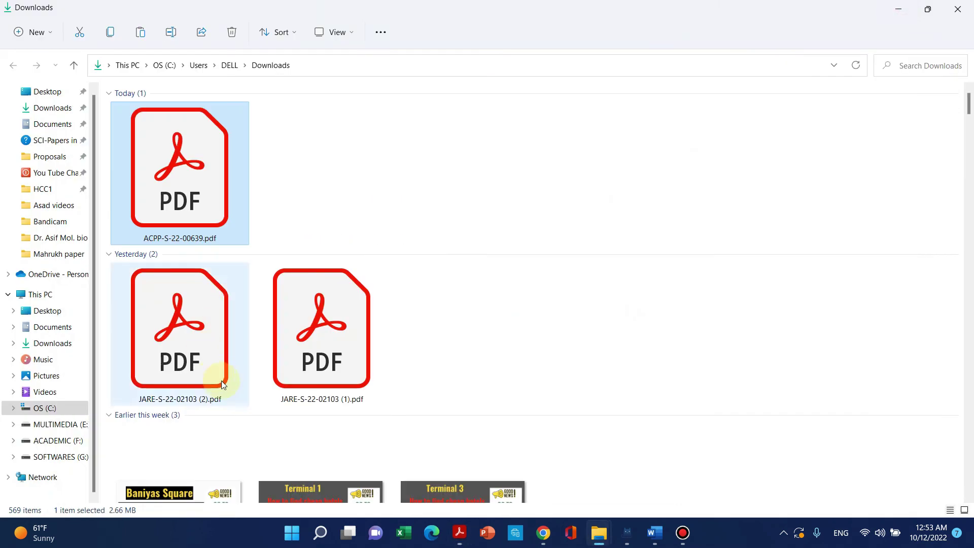
Back in Editorial Manager, choose Approve Submission for the hybrid rice manuscript, skipping ORCID iD.
{"action": "left_click", "coordinate": [543, 532]}
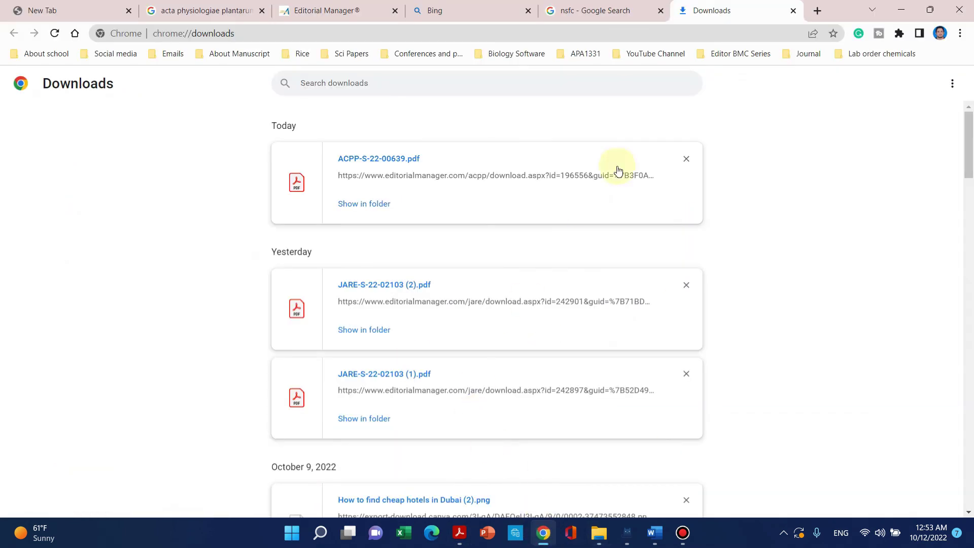
{"action": "left_click", "coordinate": [335, 10]}
{"action": "left_click", "coordinate": [337, 129]}
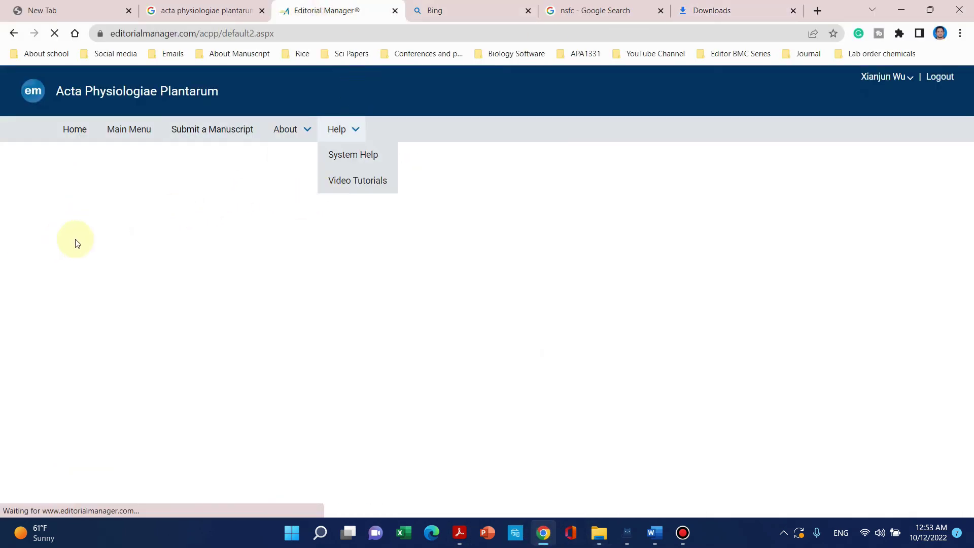
{"action": "left_click", "coordinate": [109, 364]}
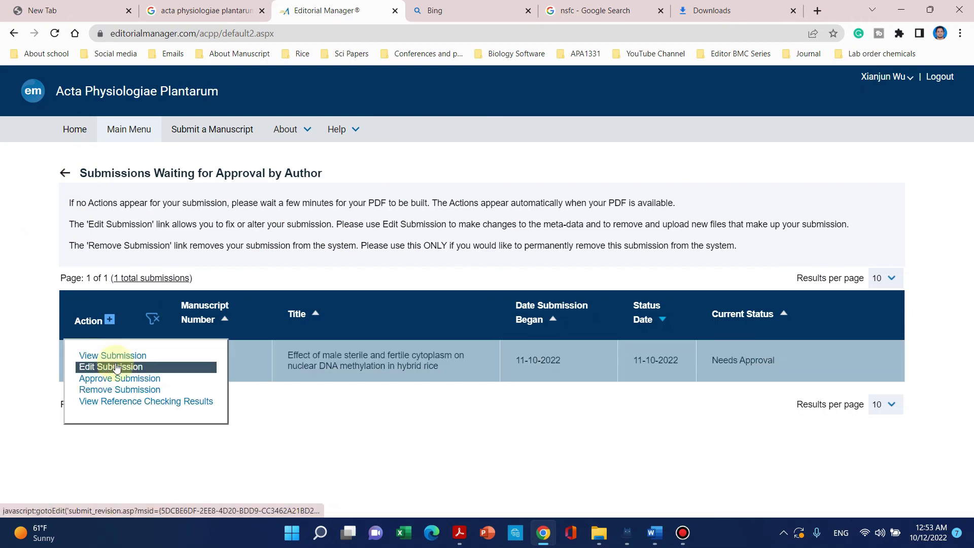
{"action": "left_click", "coordinate": [106, 380]}
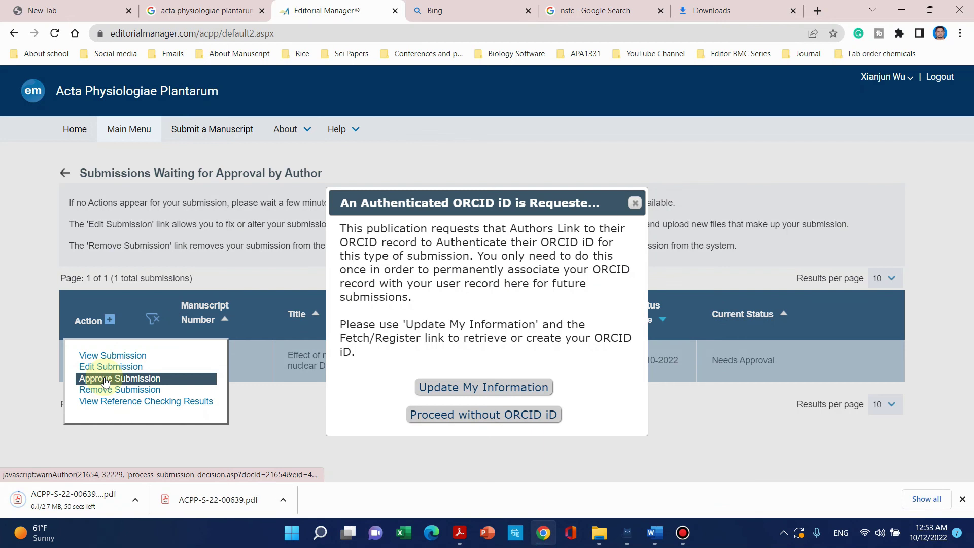
{"action": "left_click", "coordinate": [501, 420]}
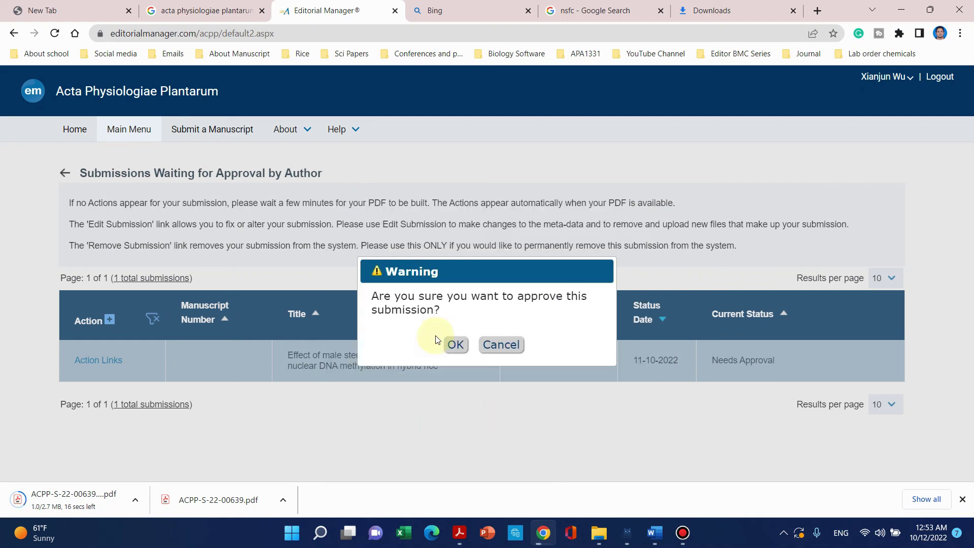